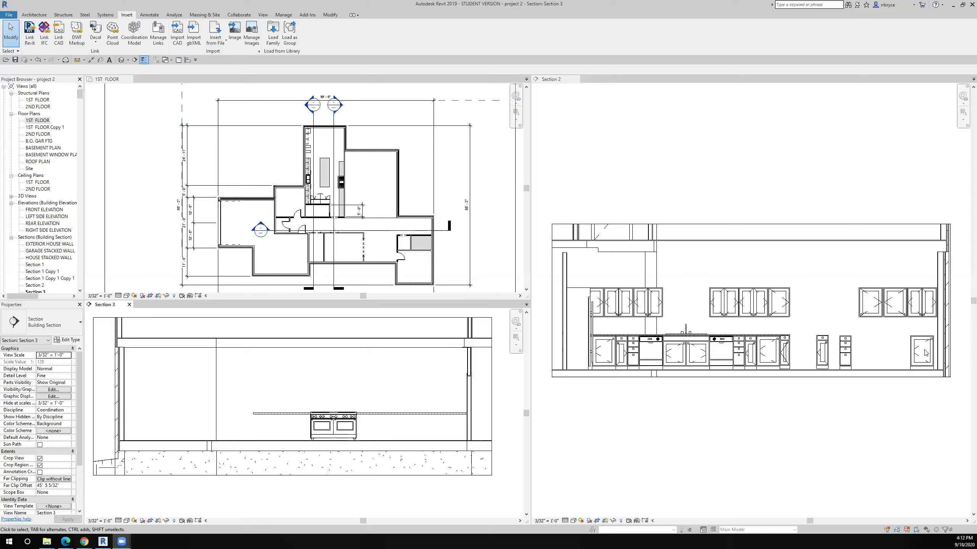
click(843, 357)
right_click(844, 356)
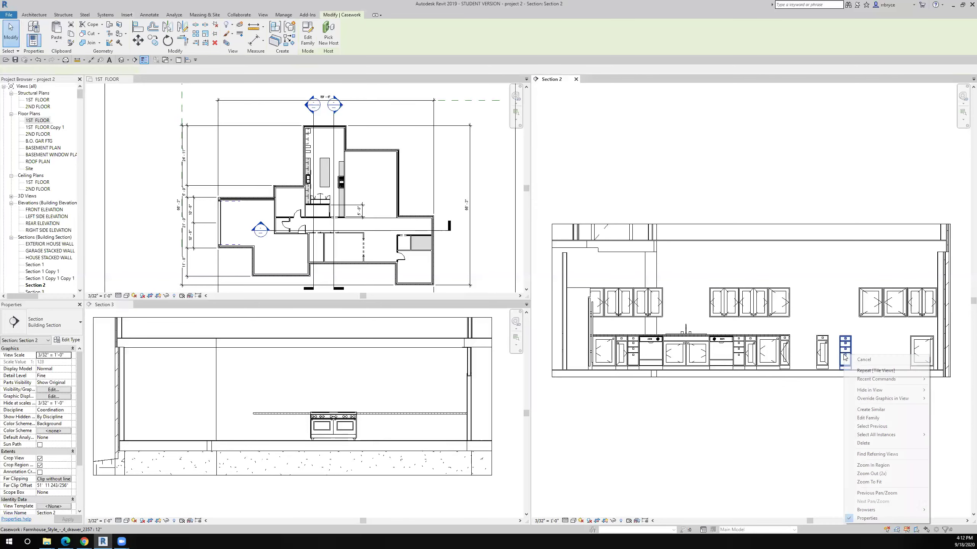
click(870, 409)
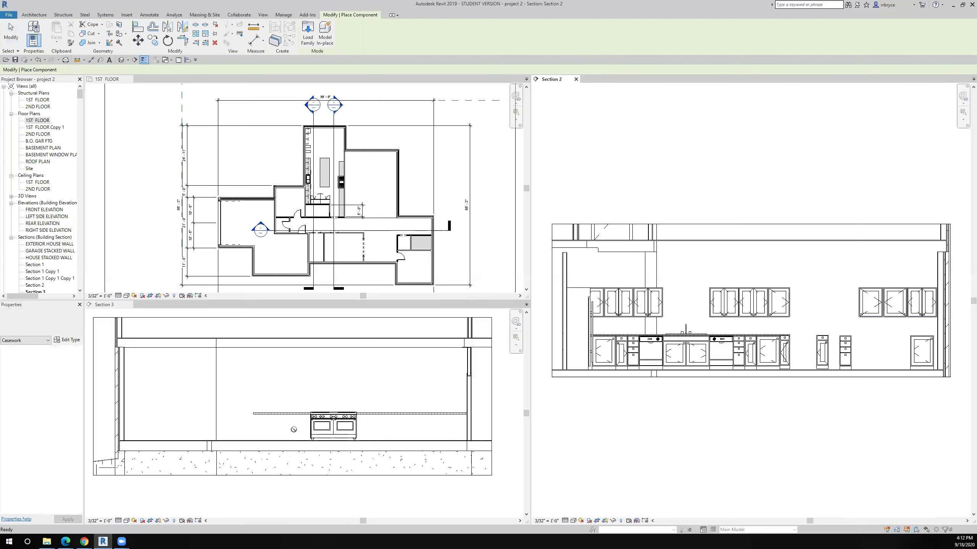
click(294, 429)
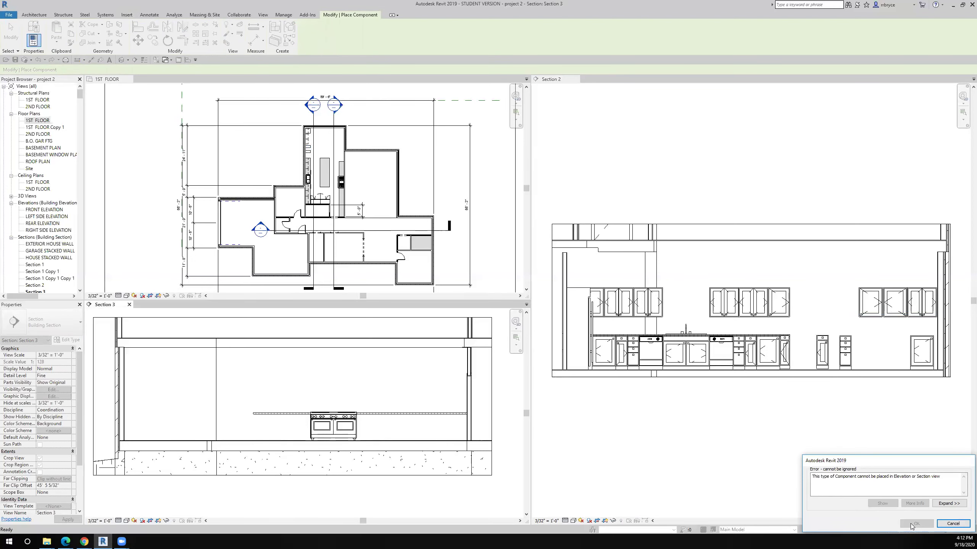
click(953, 524)
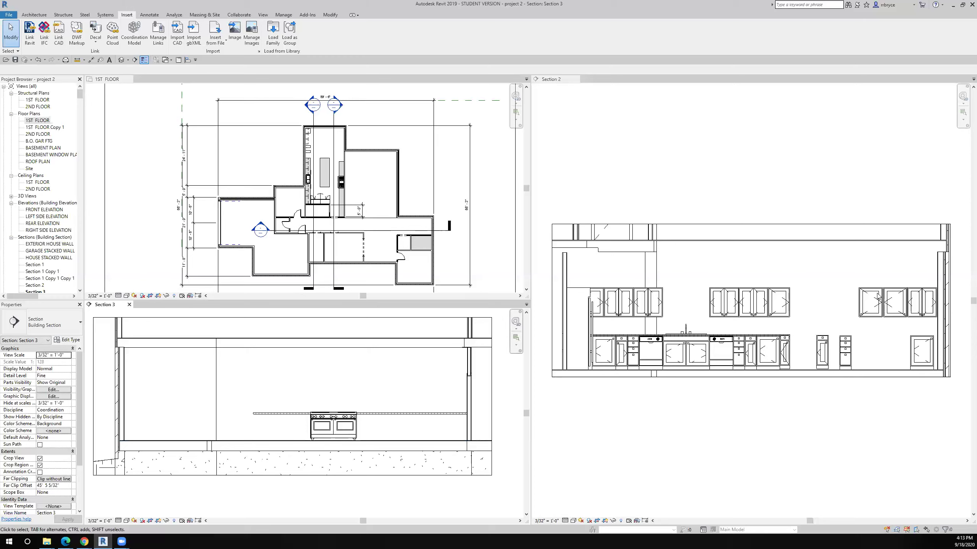
Use Create Similar to place the single-door upper cabinet above the counter in Section 3
click(877, 310)
right_click(875, 308)
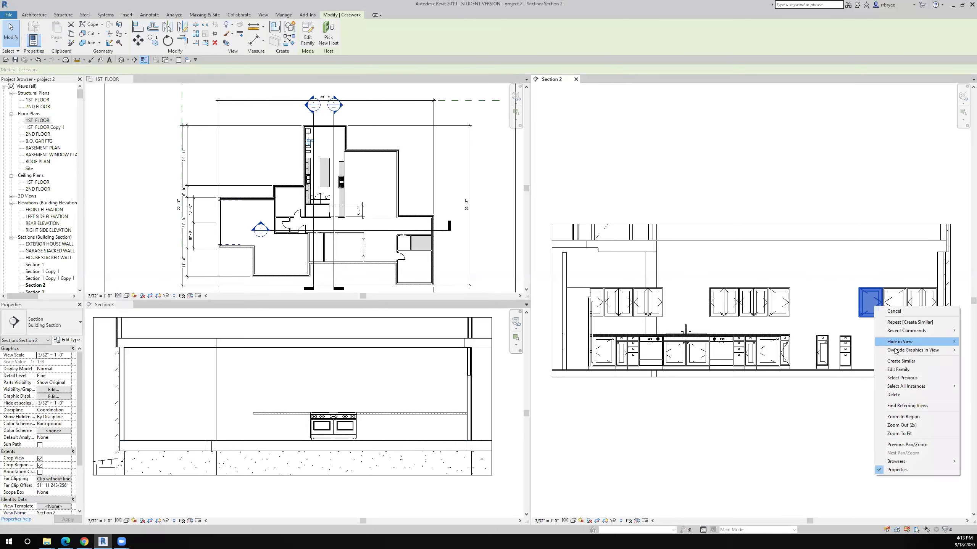
click(900, 361)
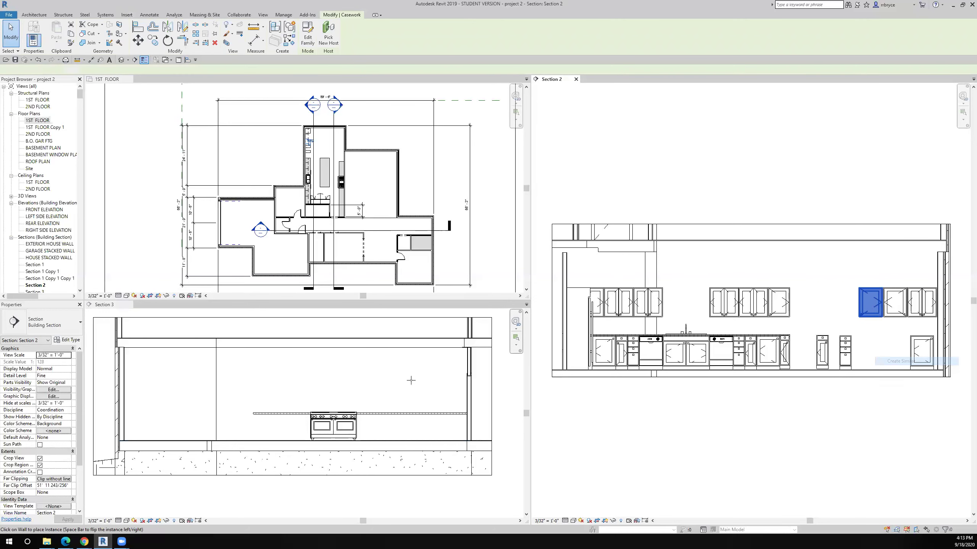
click(256, 389)
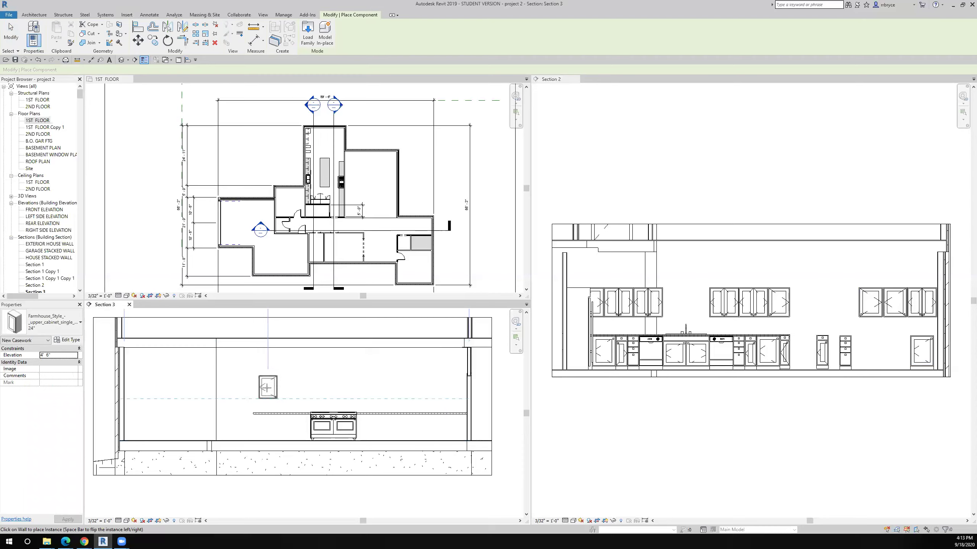
click(264, 386)
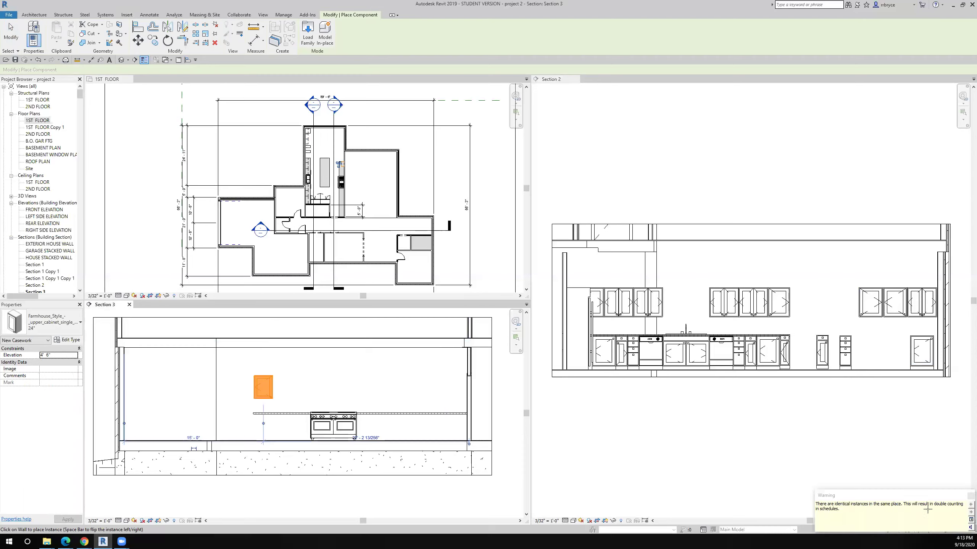
click(969, 496)
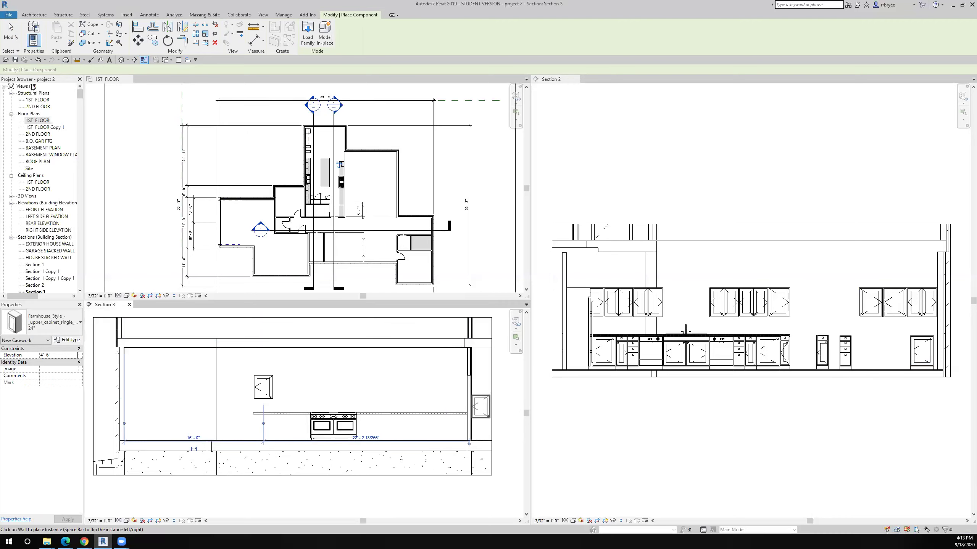
click(10, 33)
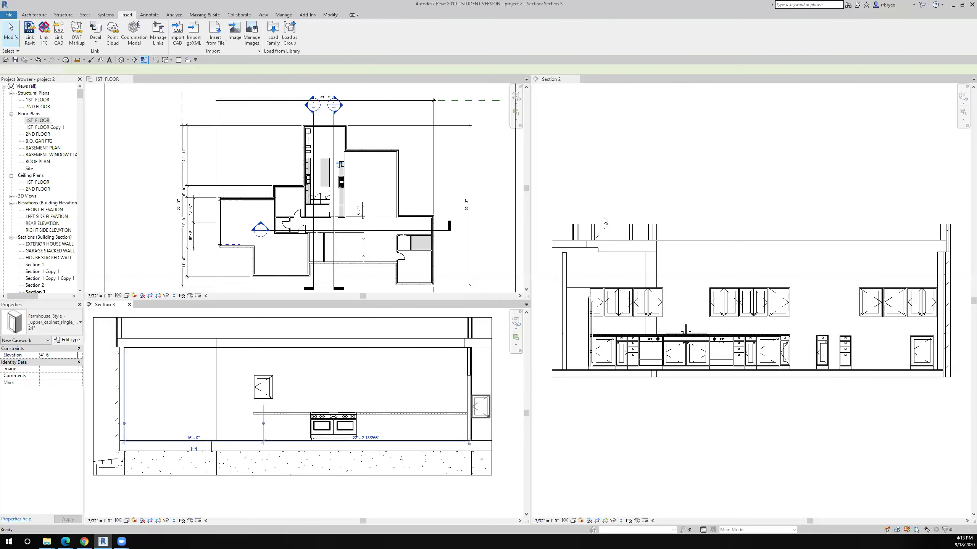
Place a 30-inch double-door upper cabinet beside the single upper cabinet in Section 3
click(915, 304)
click(914, 303)
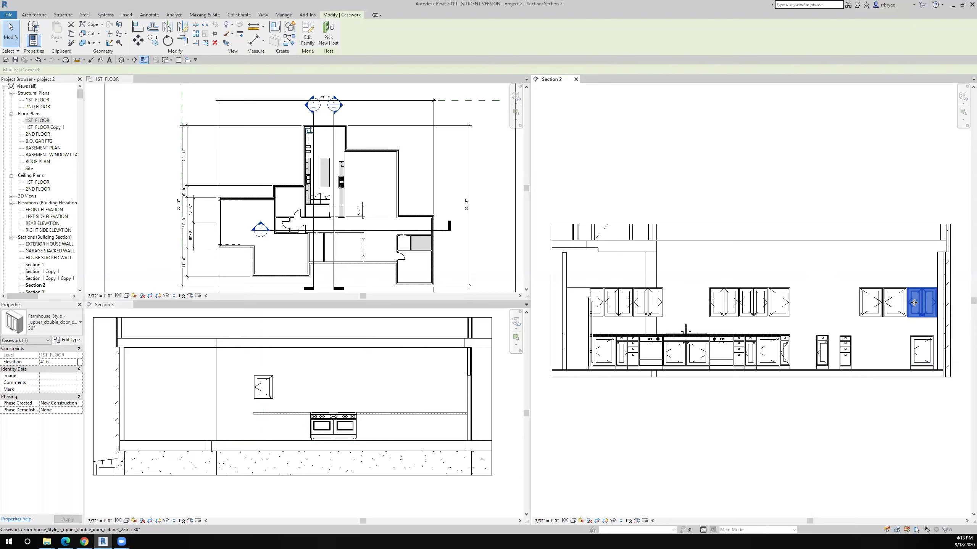
right_click(915, 306)
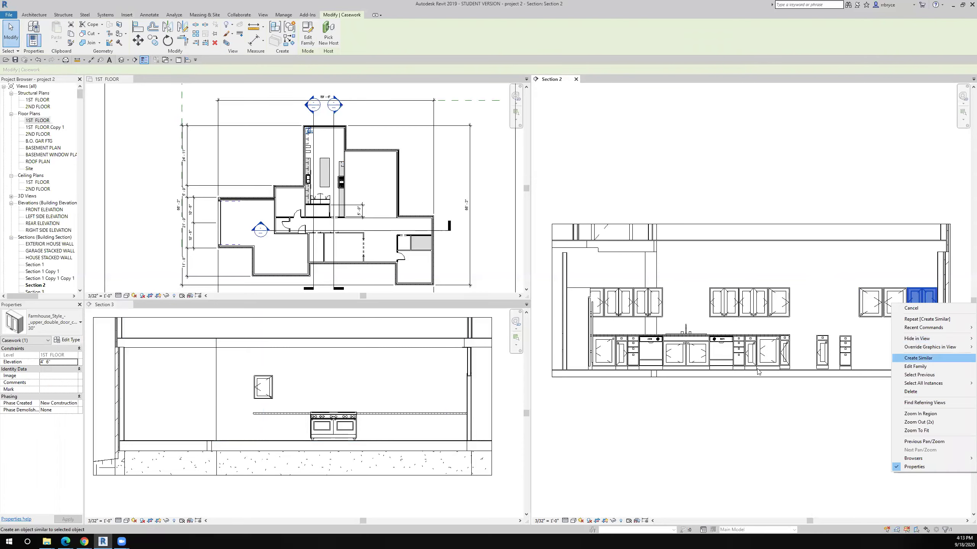
click(921, 364)
click(295, 391)
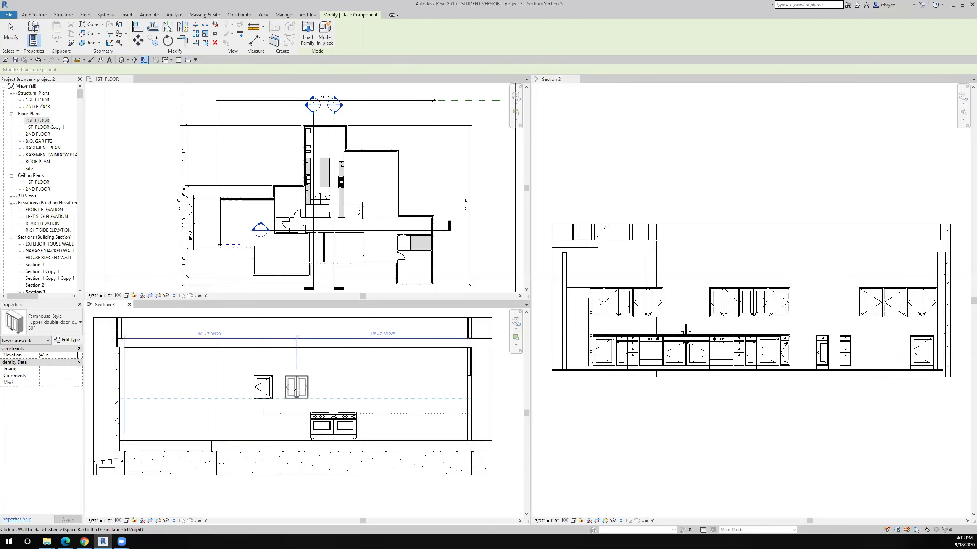
click(295, 391)
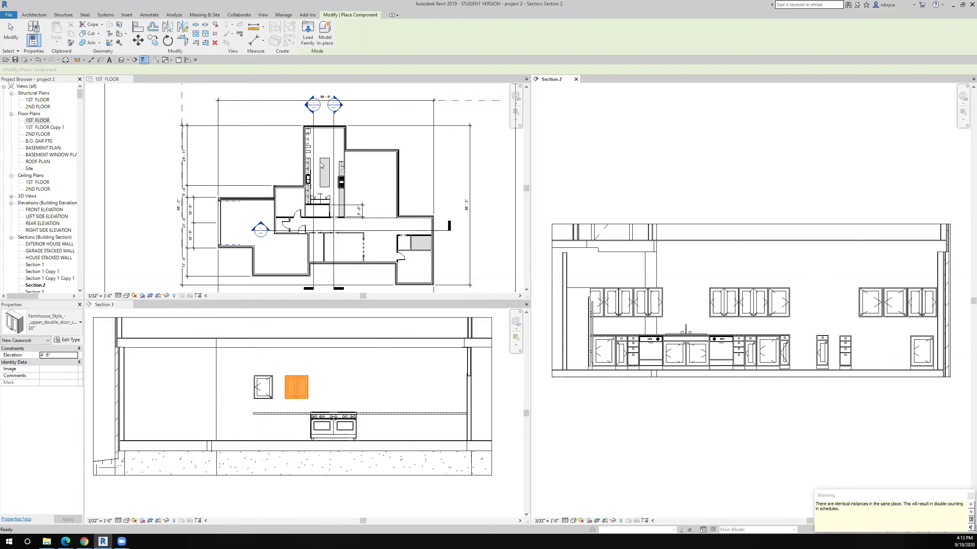
Place another 12-inch drawer-and-cabinet base unit in the 1ST FLOOR plan with Create Similar
key(ctrl+Tab)
scroll(293, 185, up, 5)
click(252, 152)
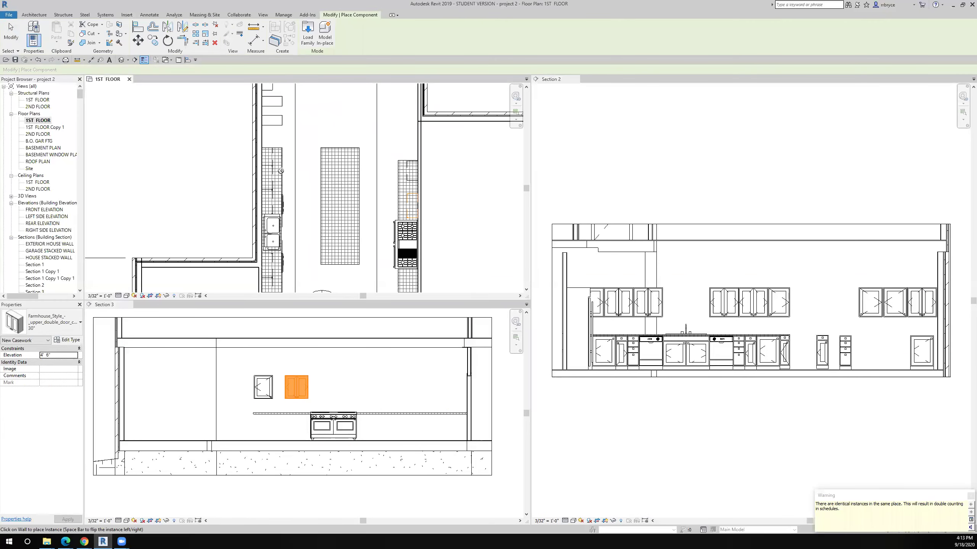
scroll(280, 171, down, 3)
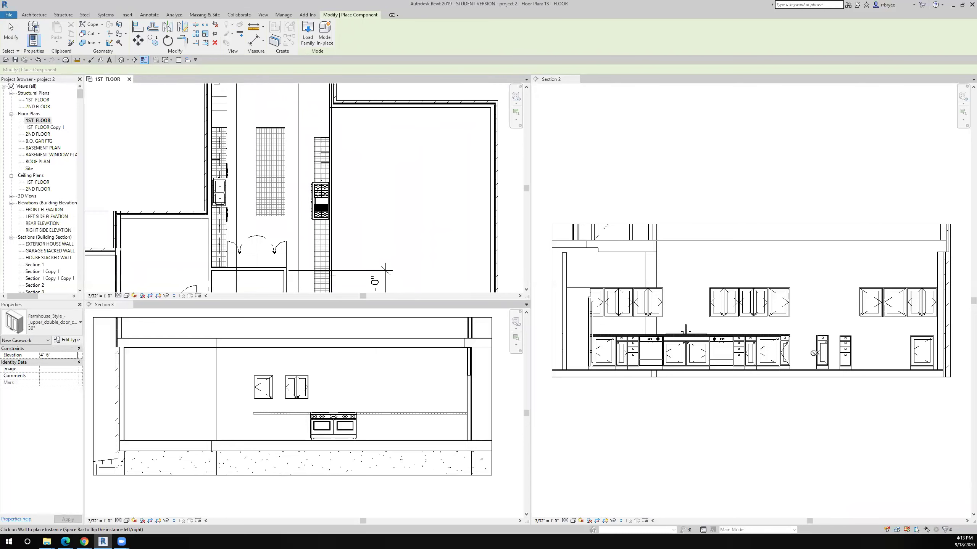
key(Escape)
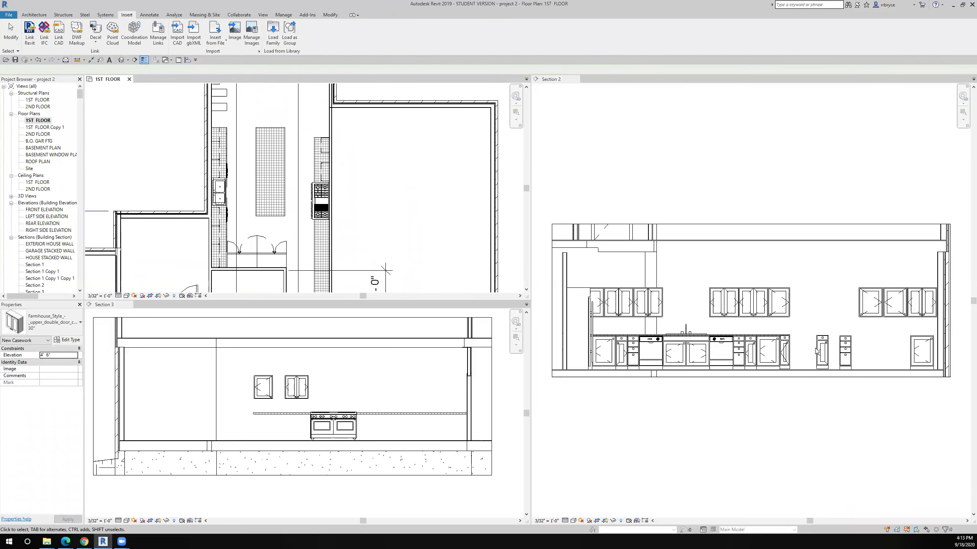
click(653, 423)
right_click(822, 355)
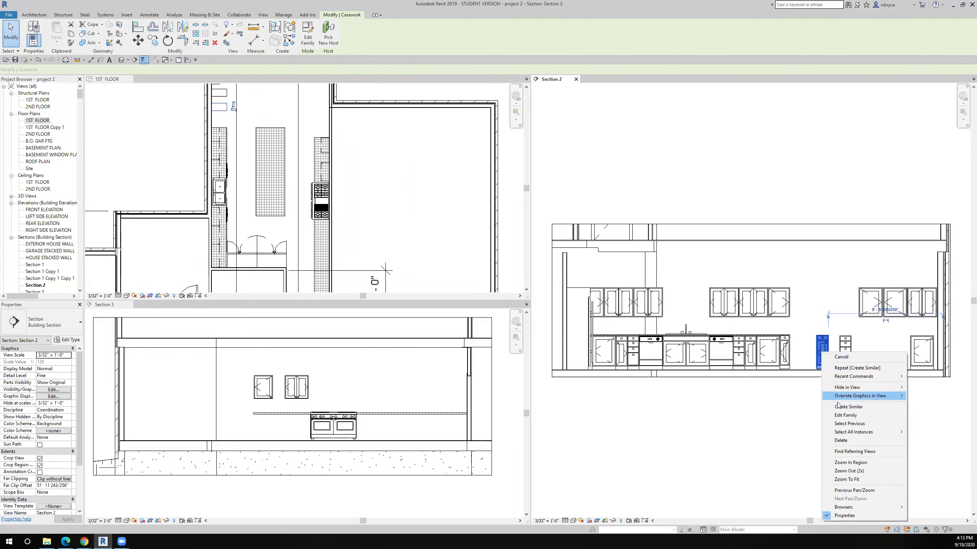
click(838, 403)
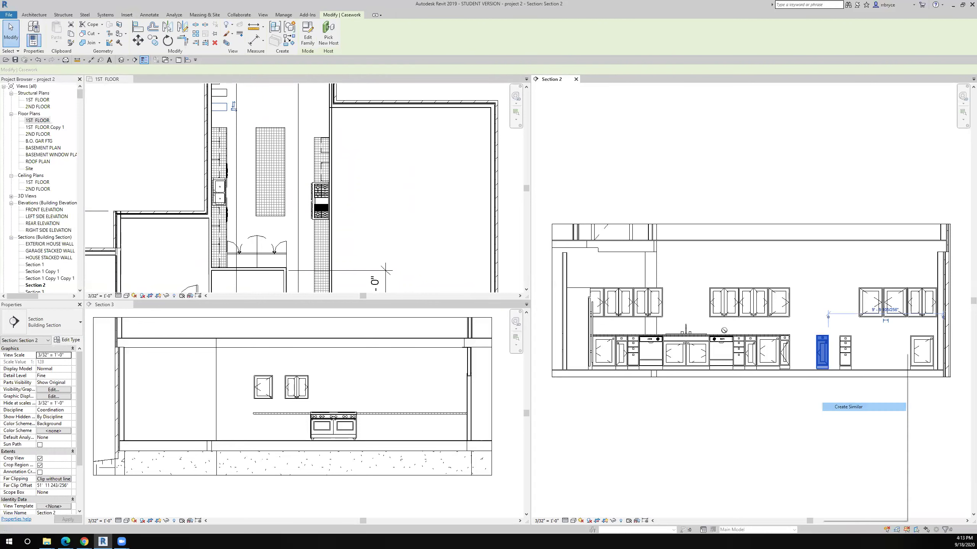
click(301, 152)
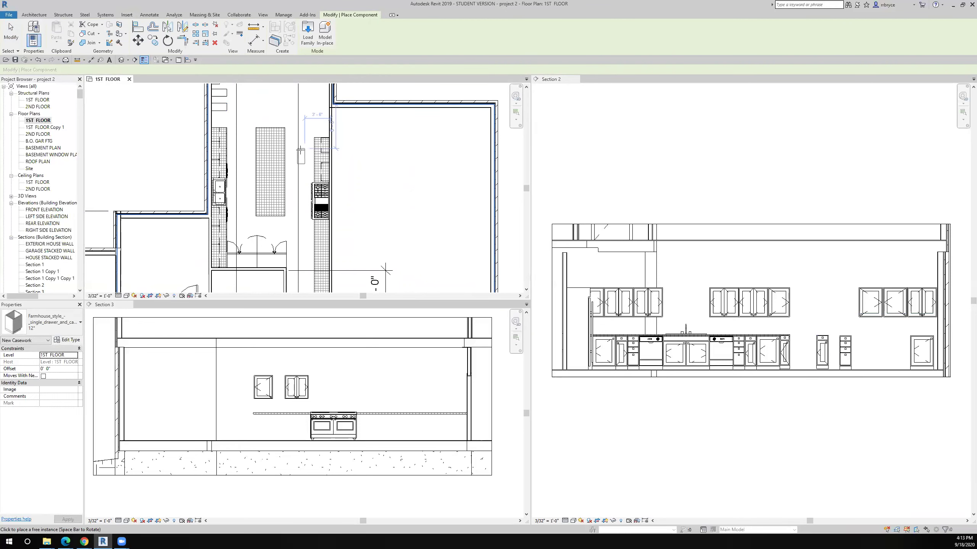
click(300, 150)
scroll(301, 150, up, 3)
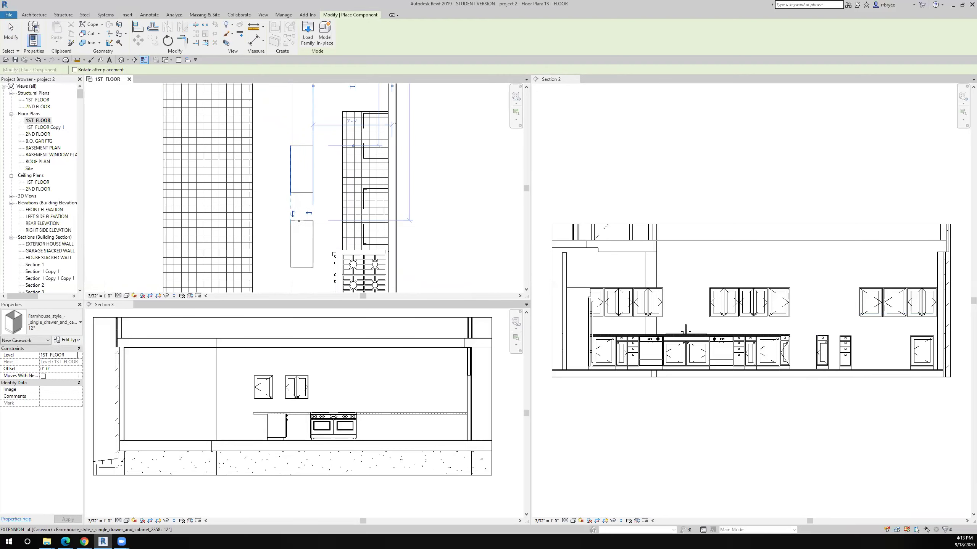
key(Escape)
key(Escape)
Rotate the newly placed base cabinet 90° in the plan
click(322, 190)
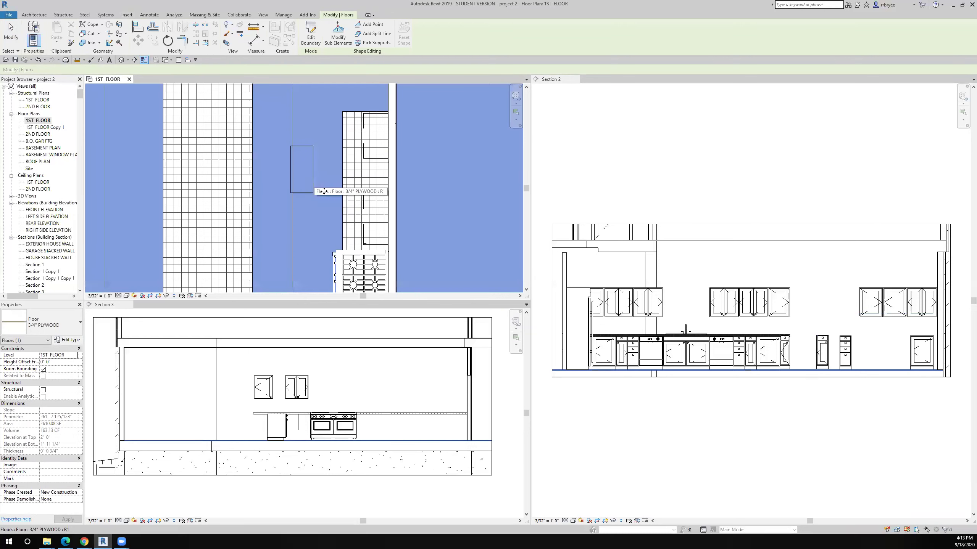
key(Escape)
click(313, 189)
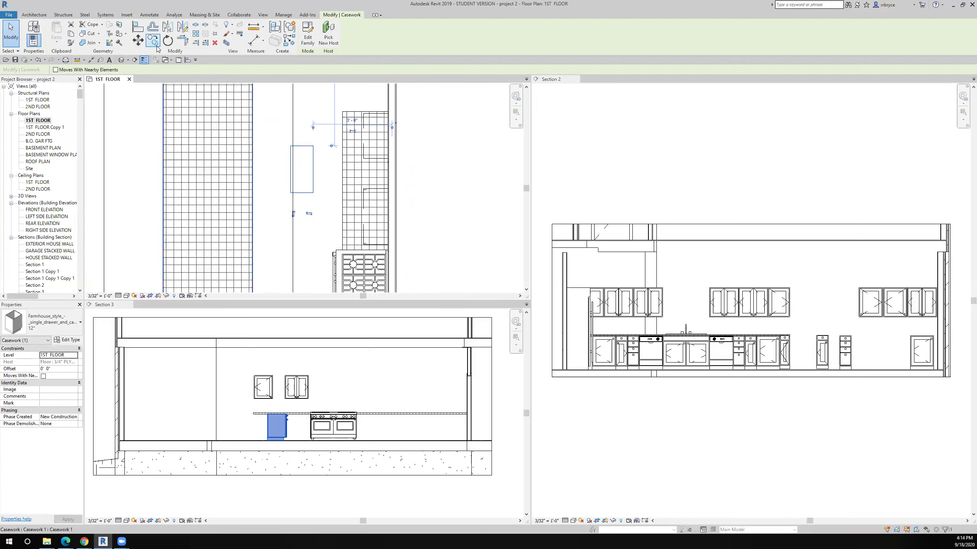
click(168, 40)
click(427, 188)
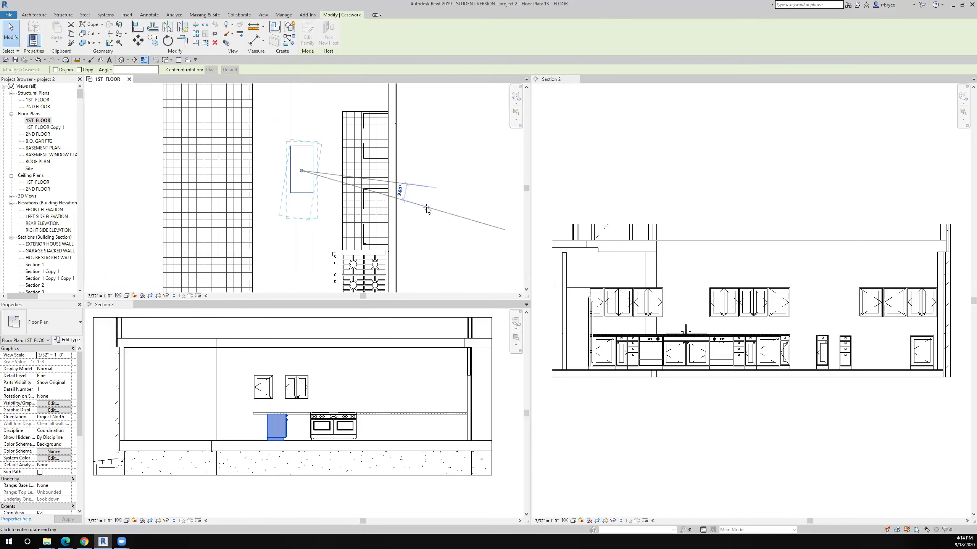
text(90)
key(Return)
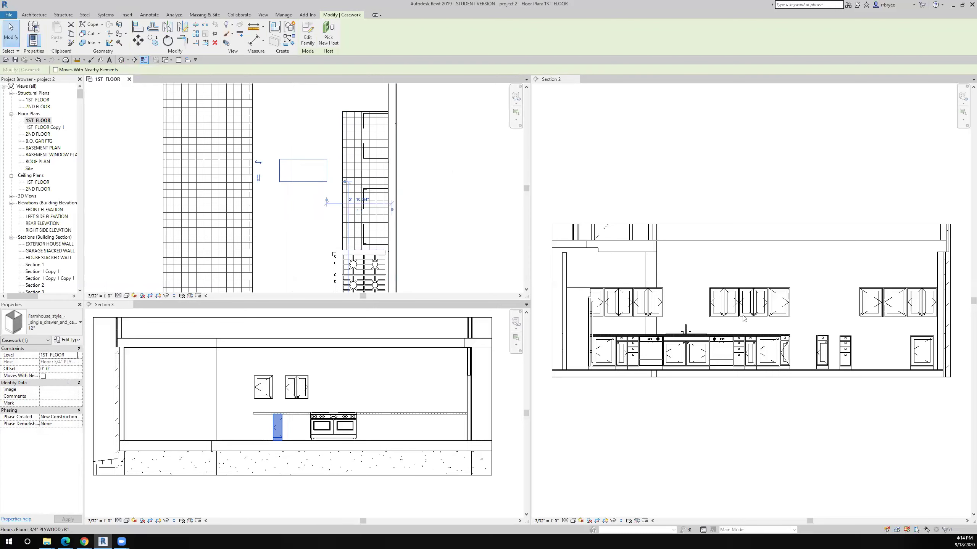
Begin a Create Similar of the drawer cabinet from Section 2, then cancel the placement
click(846, 357)
right_click(845, 357)
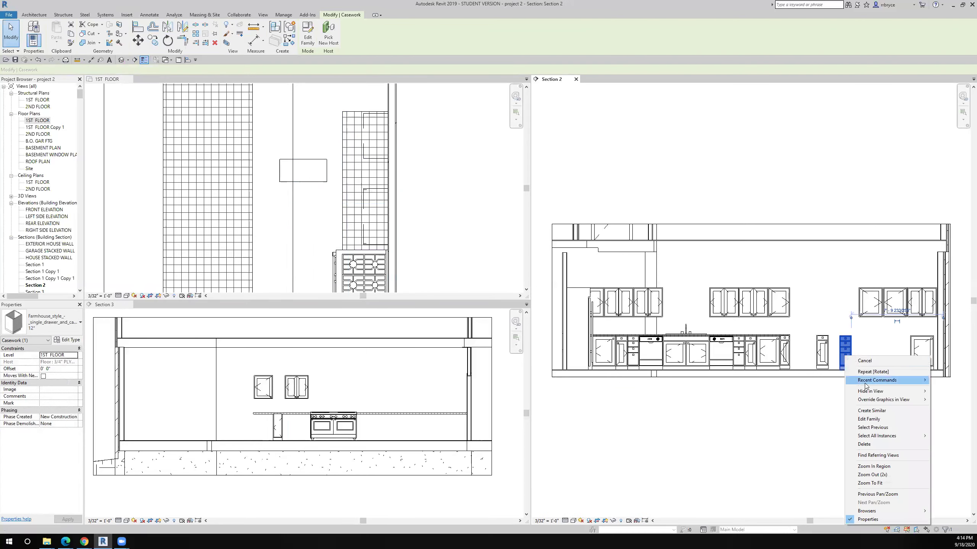
click(867, 411)
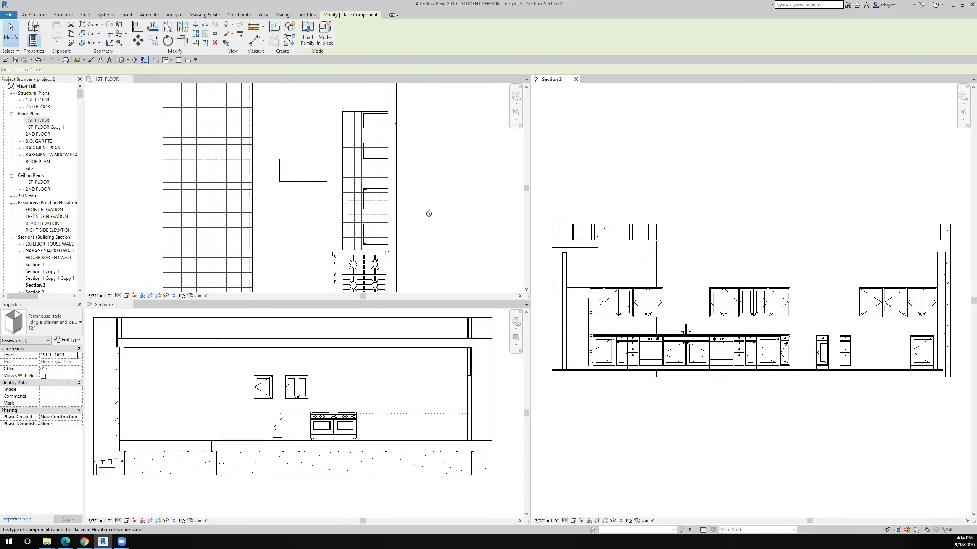
click(301, 212)
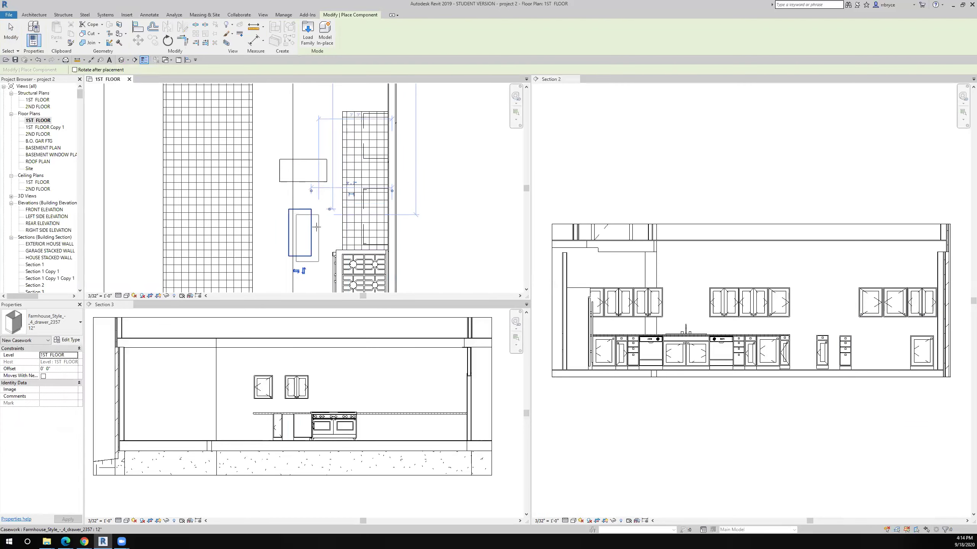
key(Escape)
key(Escape)
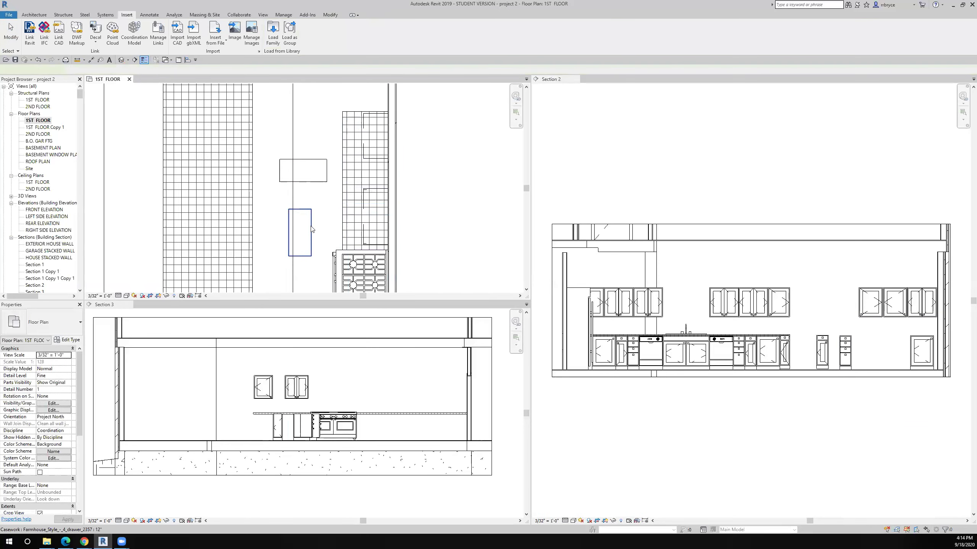
Rotate the drawer cabinet beside the range 90° about its centre in the 1ST FLOOR plan
click(311, 229)
click(167, 40)
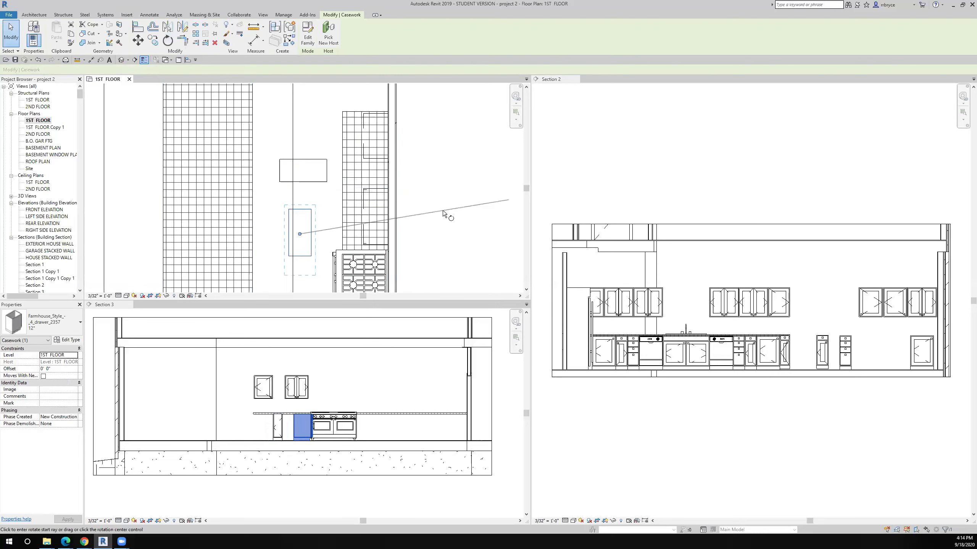
key(Escape)
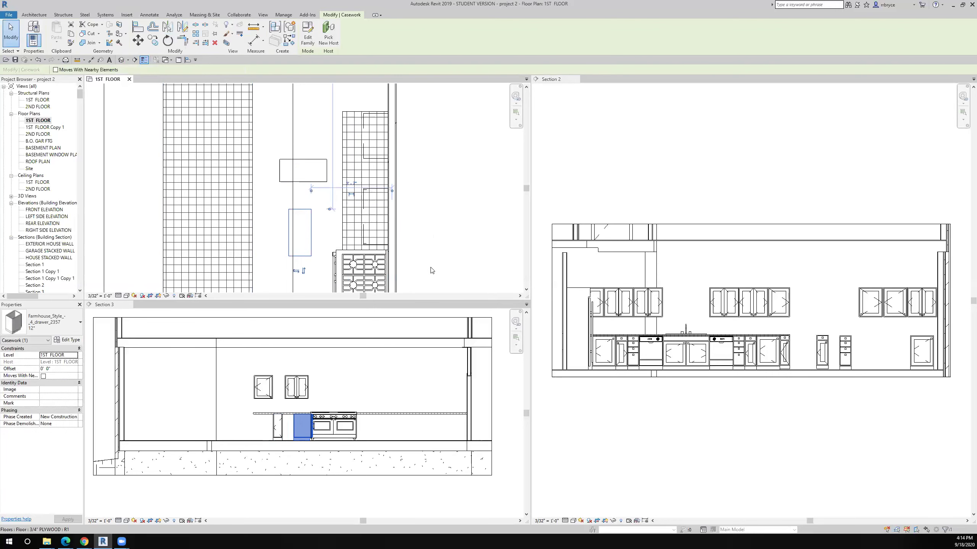
key(Escape)
click(311, 227)
click(168, 39)
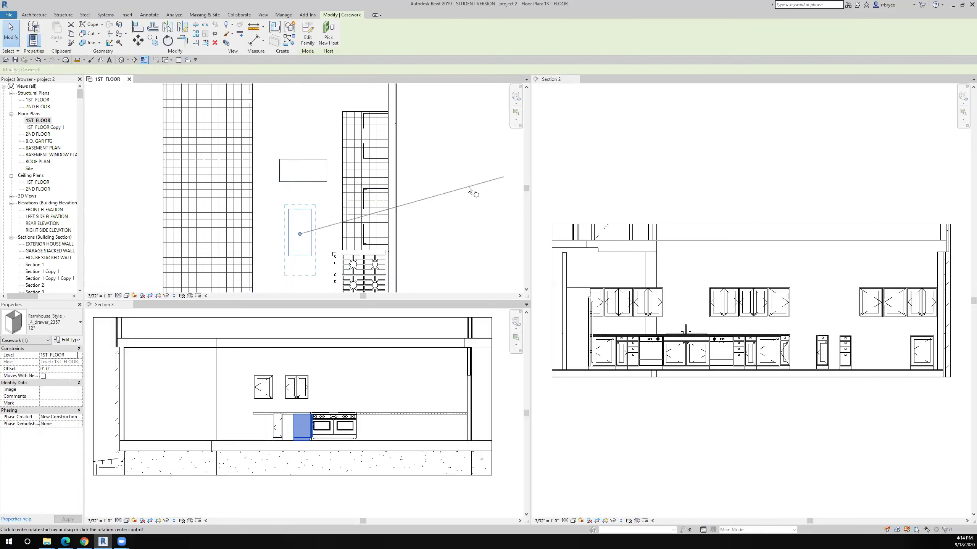
click(473, 191)
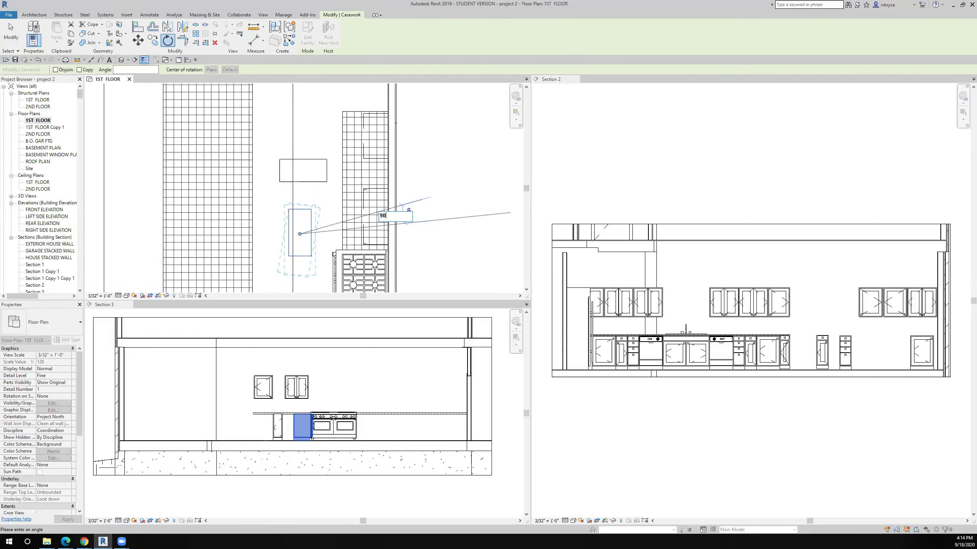
text(90)
key(Return)
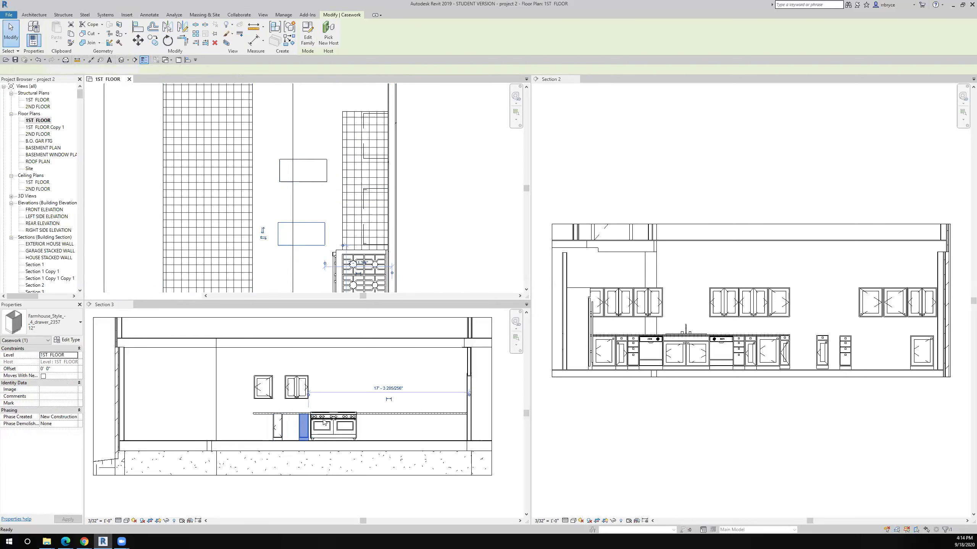
Zoom into Section 3 and inspect the wall behind and the exterior wall below the cabinets
scroll(307, 423, up, 4)
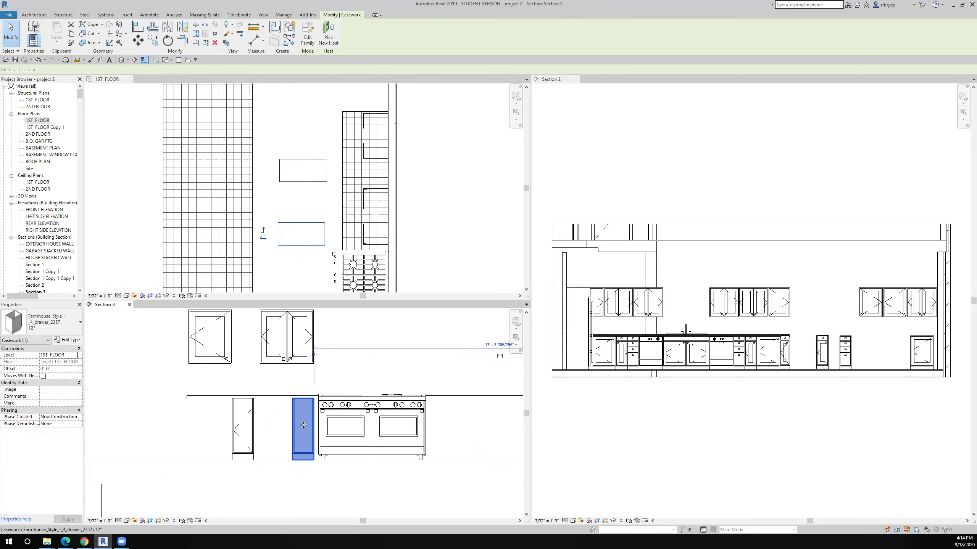
click(351, 363)
middle_drag(351, 363, 392, 330)
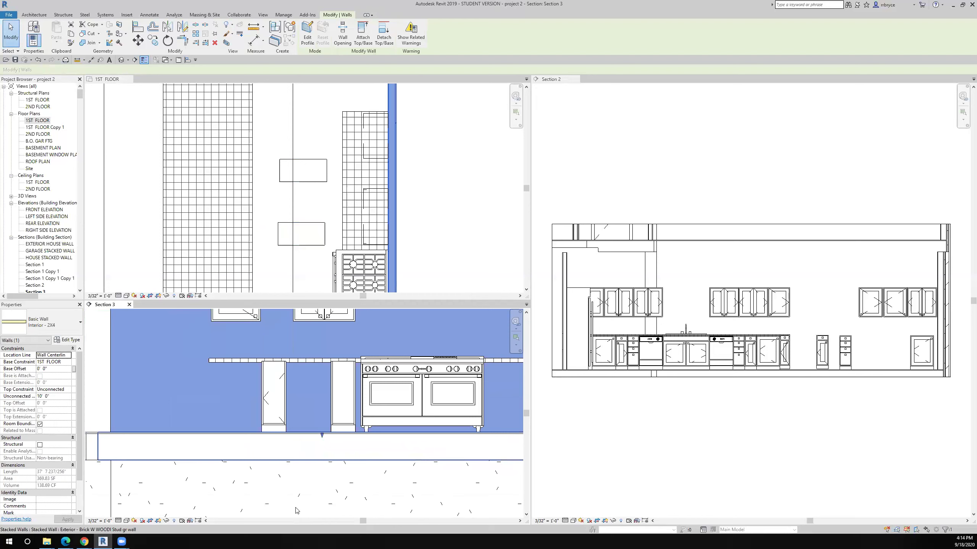
click(308, 490)
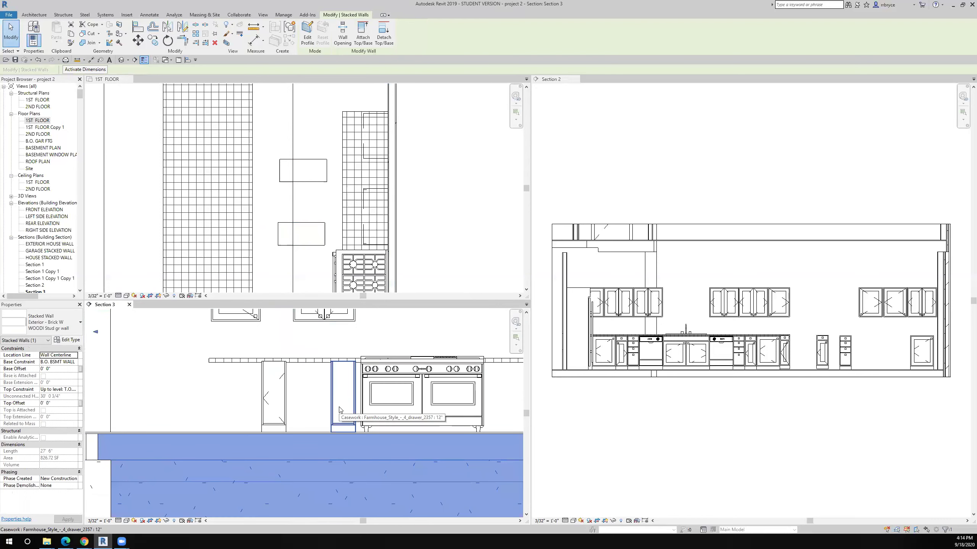
scroll(291, 243, down, 3)
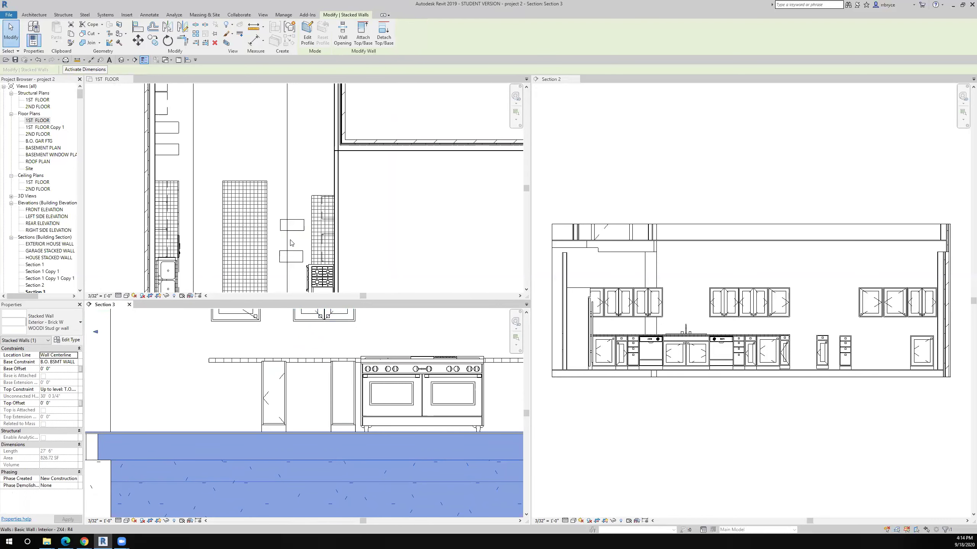
Shift the Section 3 cut line slightly left in the 1ST FLOOR plan
click(284, 188)
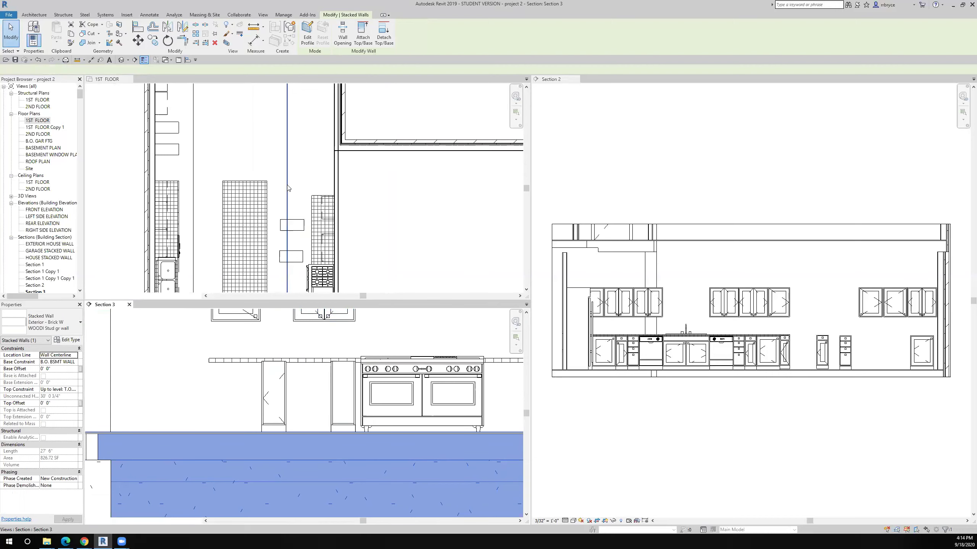
drag(287, 187, 273, 183)
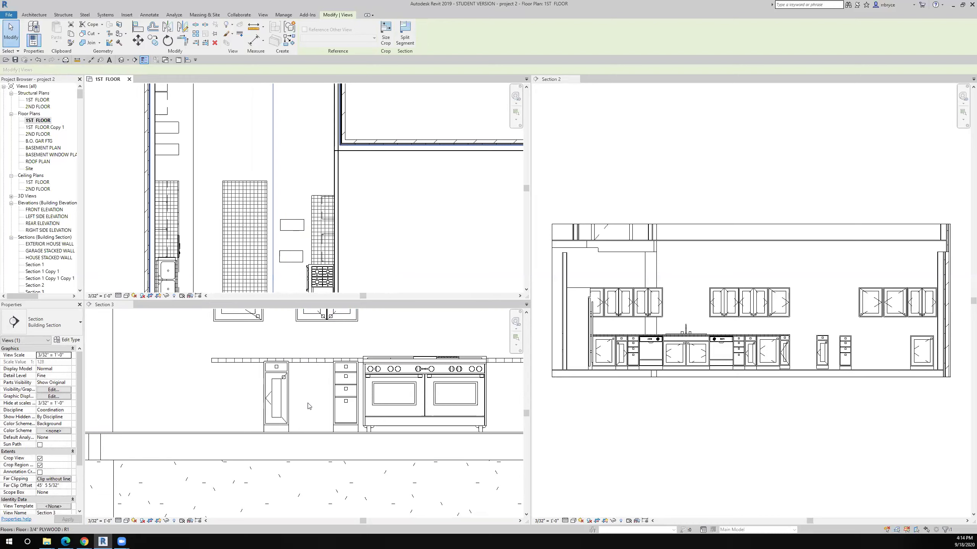
click(921, 356)
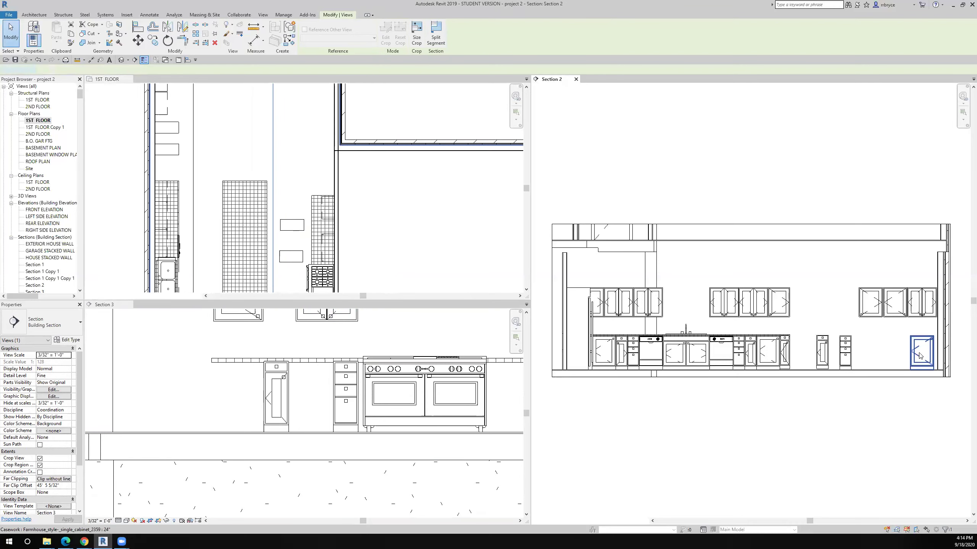
Exit the accidentally entered crop profile editing in Section 2 without changes
double_click(926, 360)
right_click(918, 352)
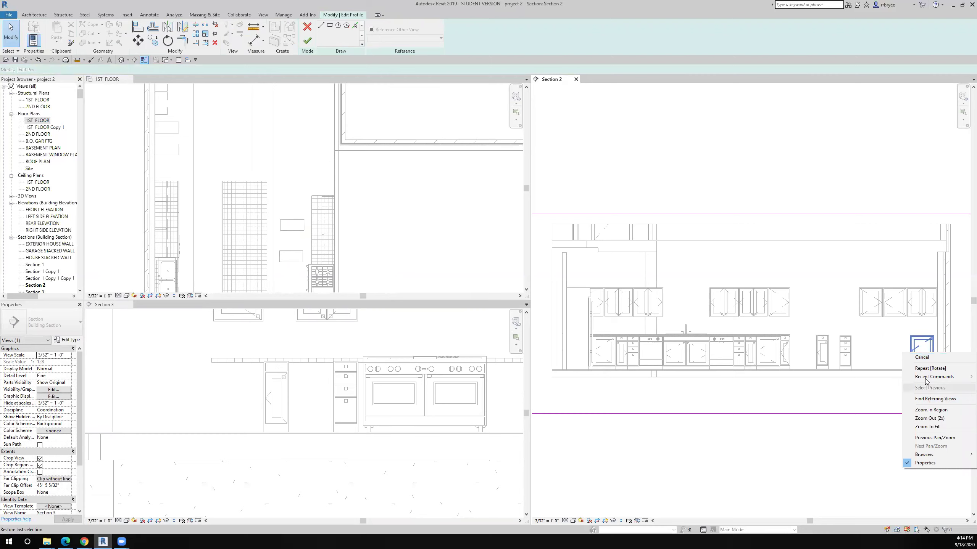
click(921, 357)
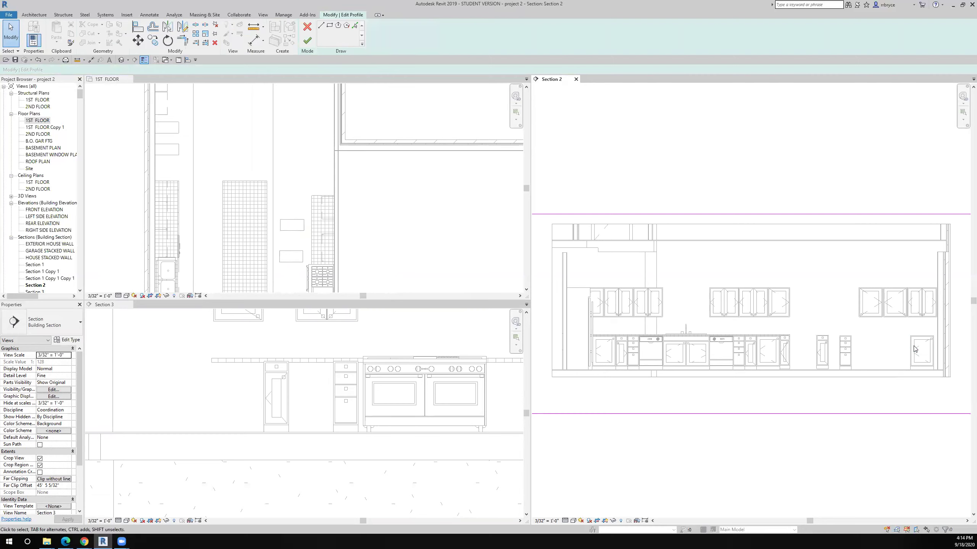
right_click(915, 347)
click(910, 345)
click(310, 28)
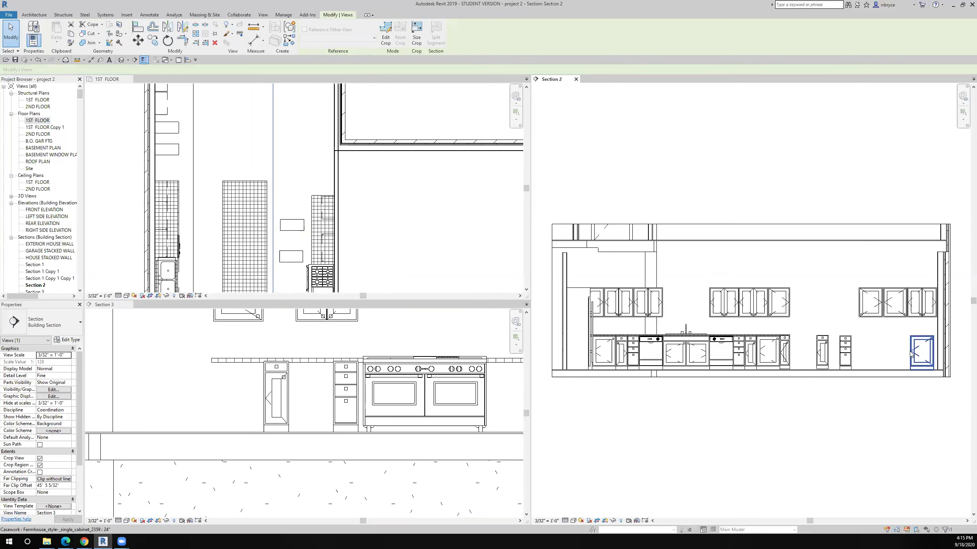
Place another 24-inch single-door base cabinet in the 1ST FLOOR plan via Create Similar
click(913, 354)
right_click(913, 353)
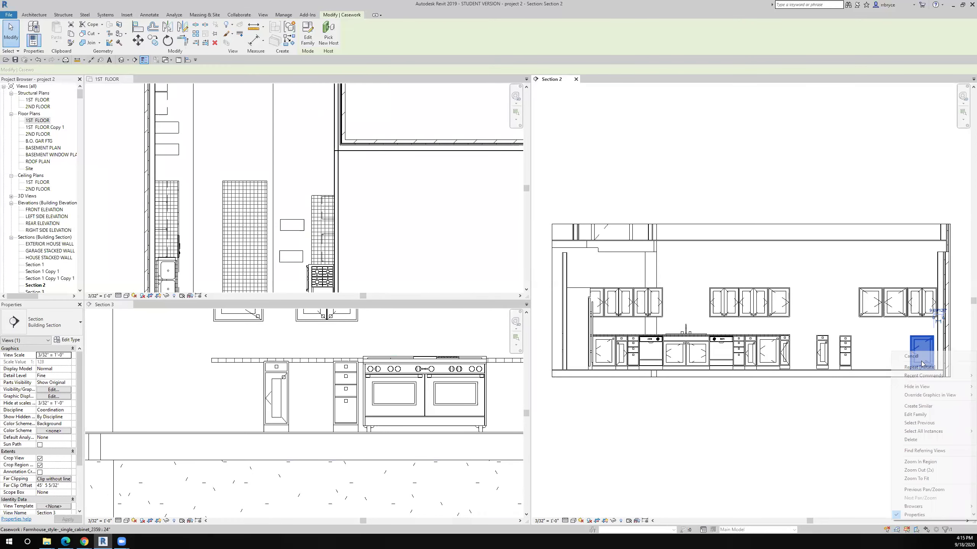
click(917, 406)
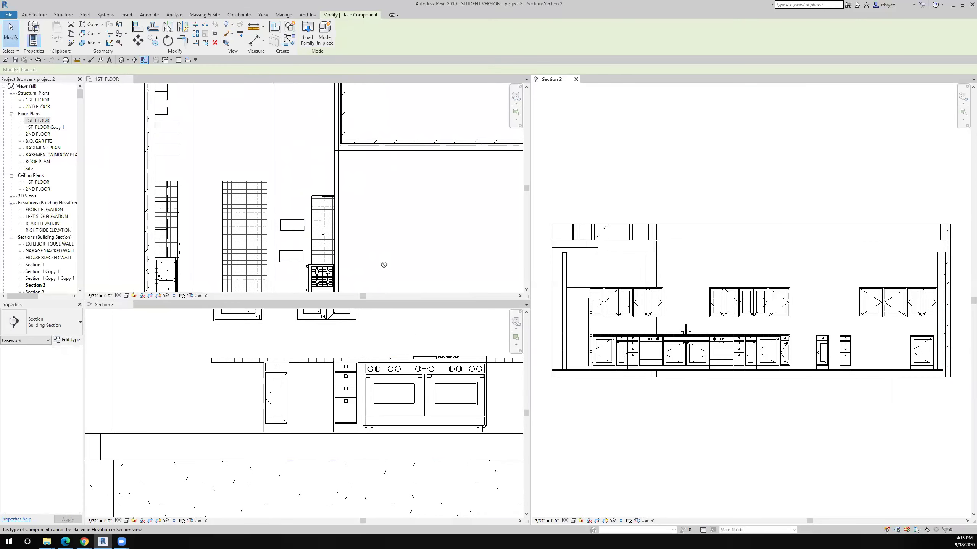
click(298, 201)
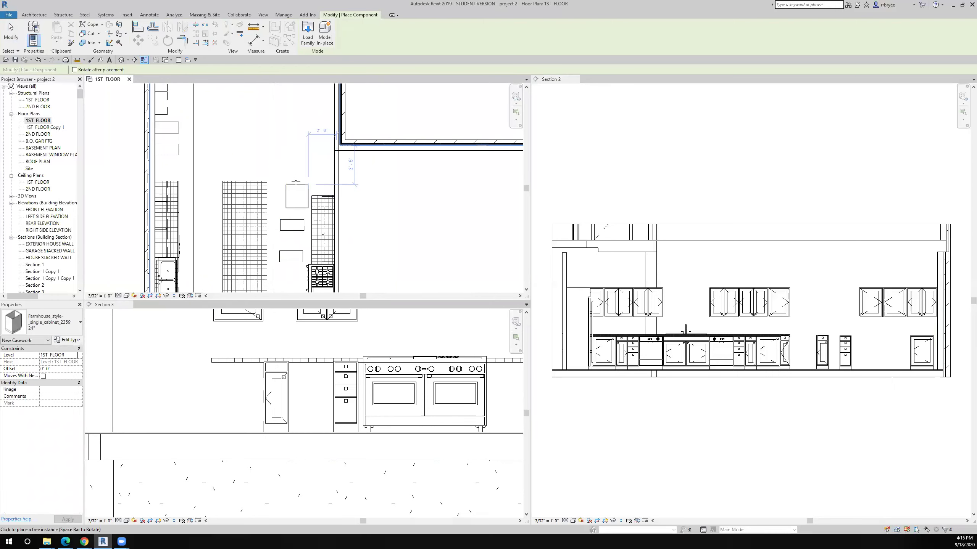
click(296, 181)
key(Escape)
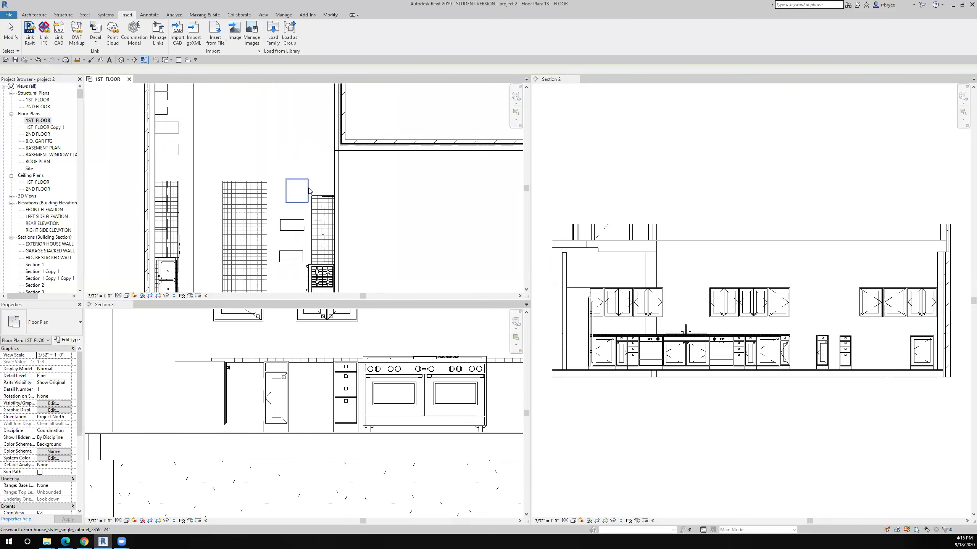
Rotate the new 24-inch cabinet 90° with RO
click(308, 190)
key(r)
key(o)
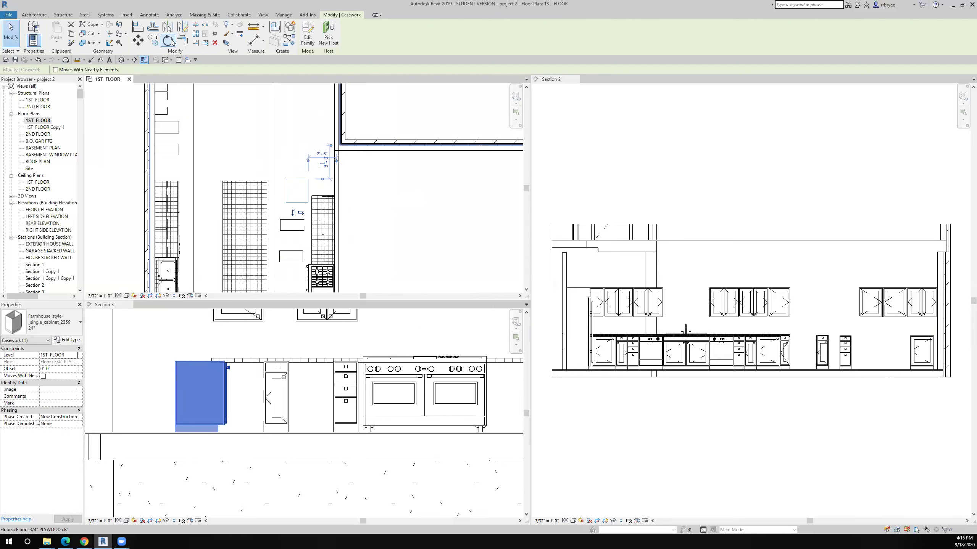
click(430, 191)
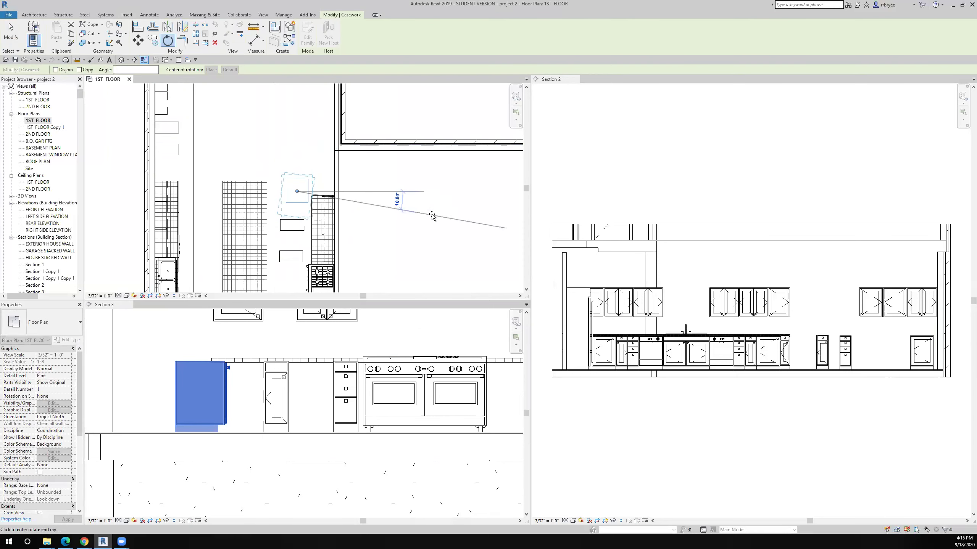
text(90)
key(Return)
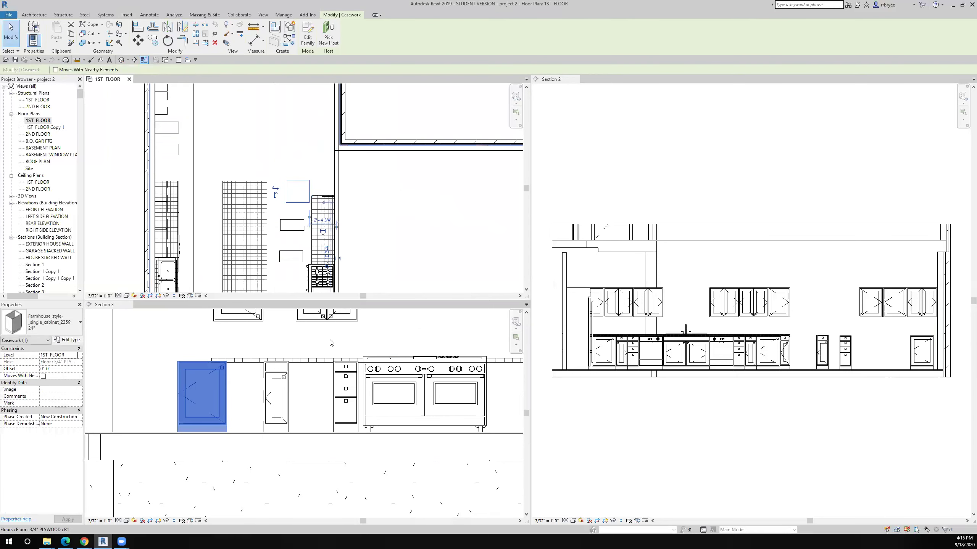
In Section 3, align a base cabinet's edge to its reference edge with Align
click(256, 391)
scroll(211, 388, up, 3)
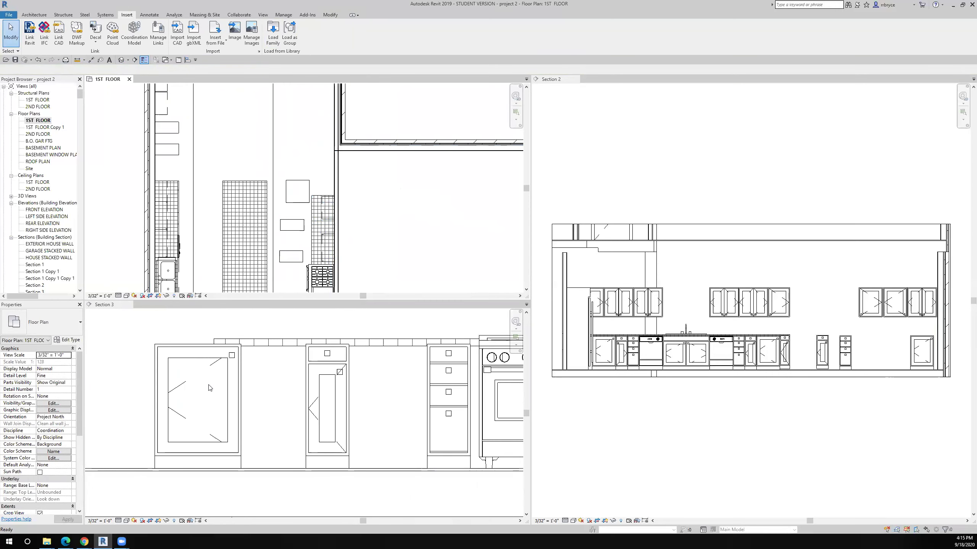
scroll(210, 387, down, 2)
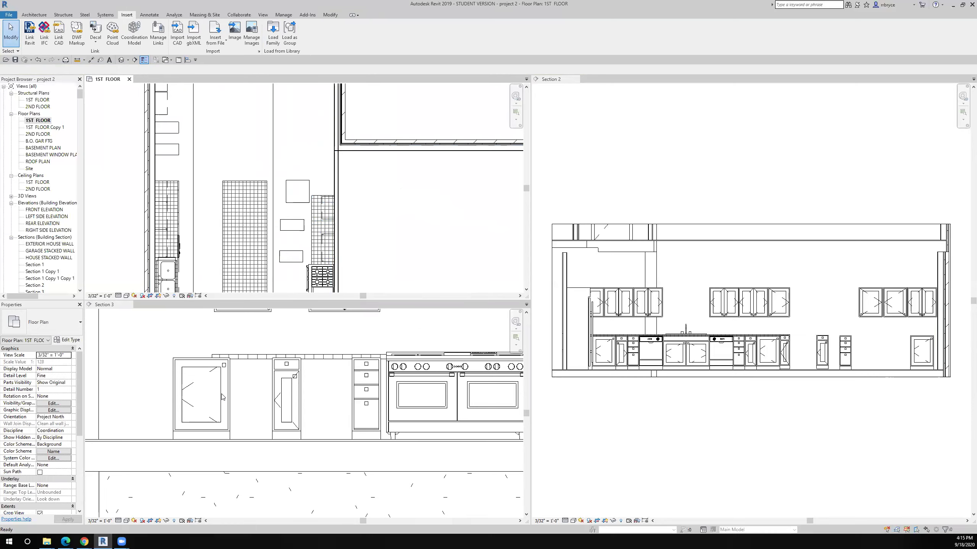
scroll(394, 394, up, 3)
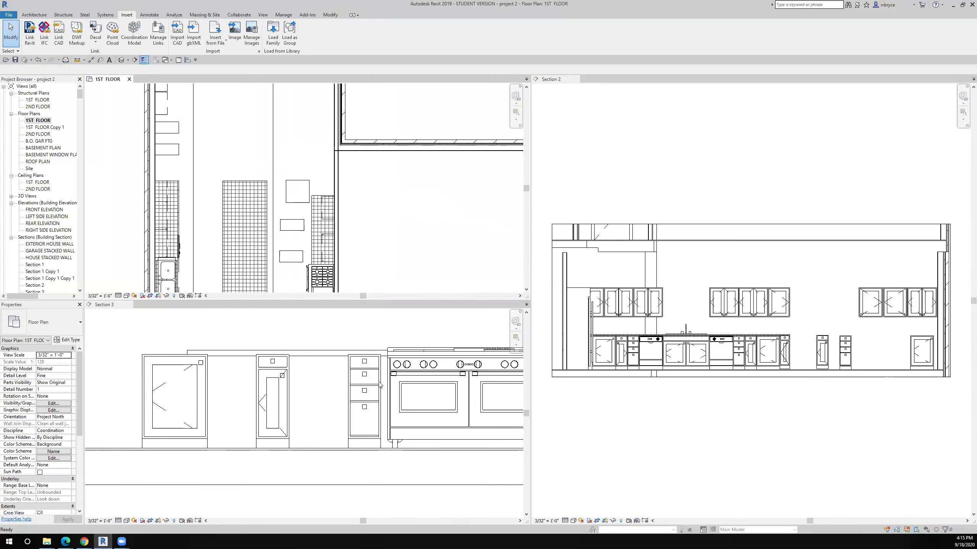
scroll(380, 375, down, 1)
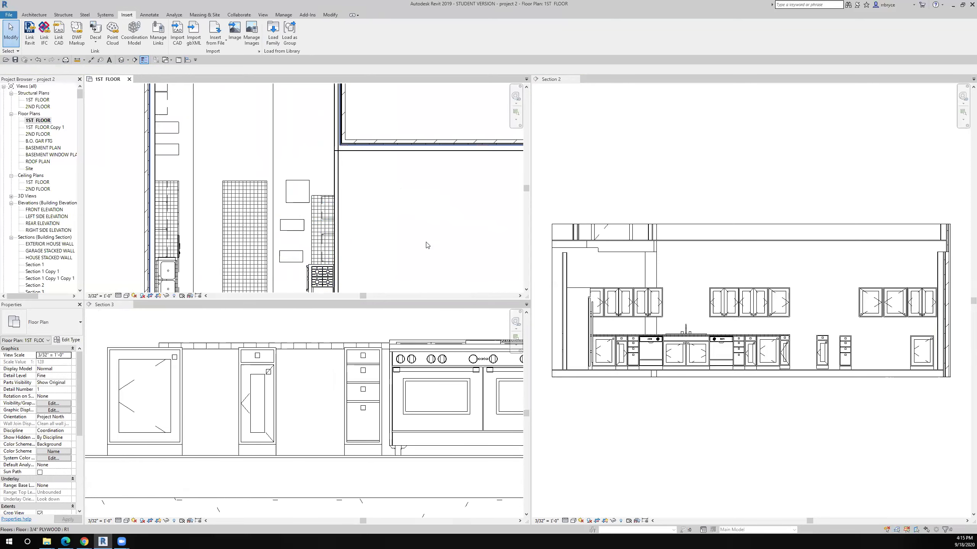
click(370, 372)
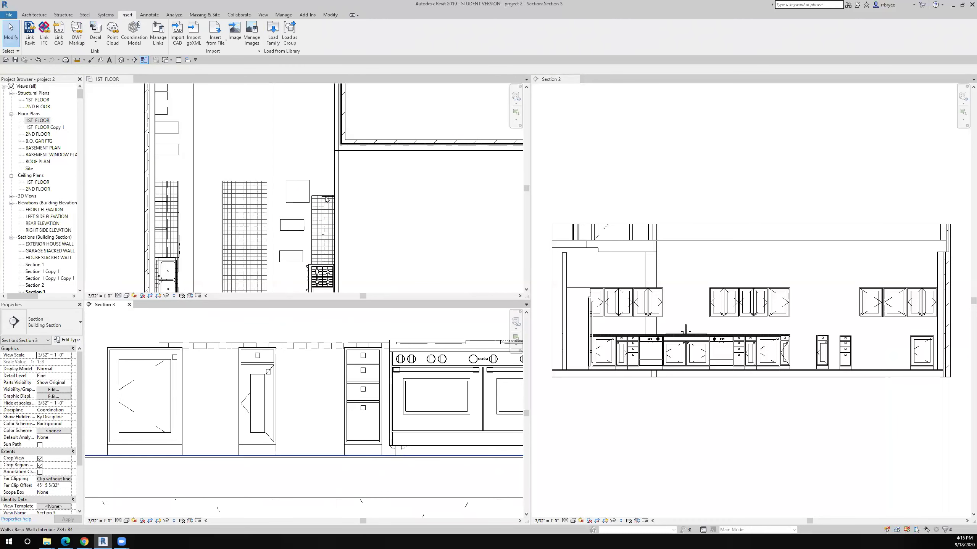
click(330, 15)
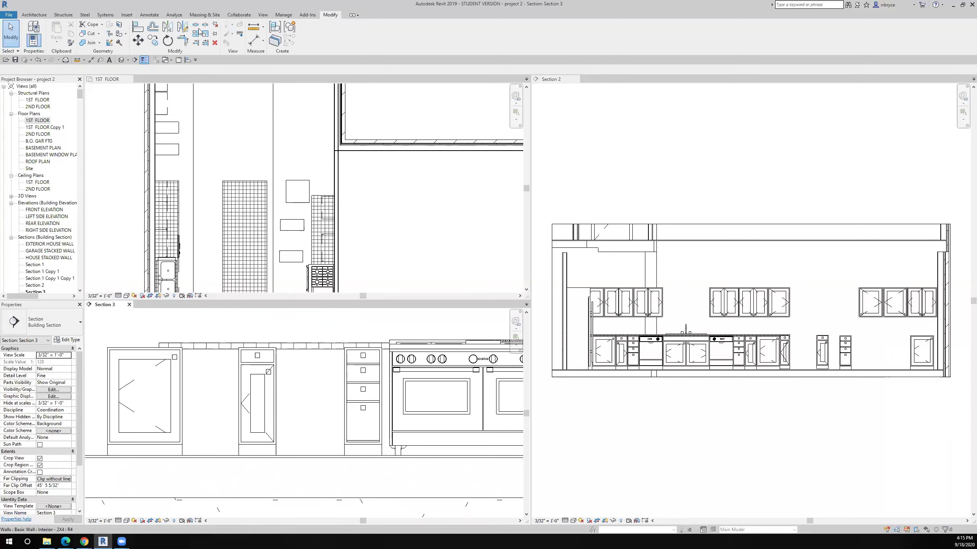
click(137, 26)
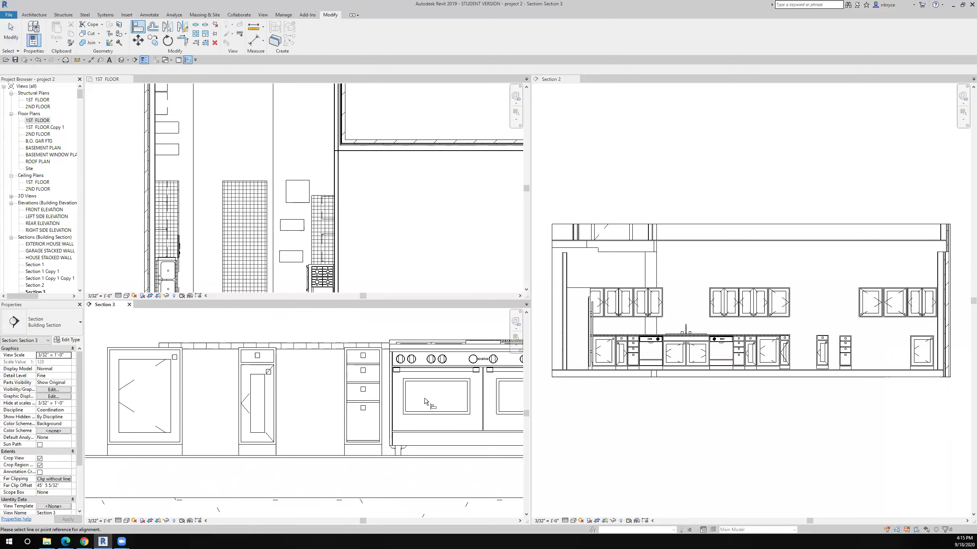
click(391, 396)
click(386, 394)
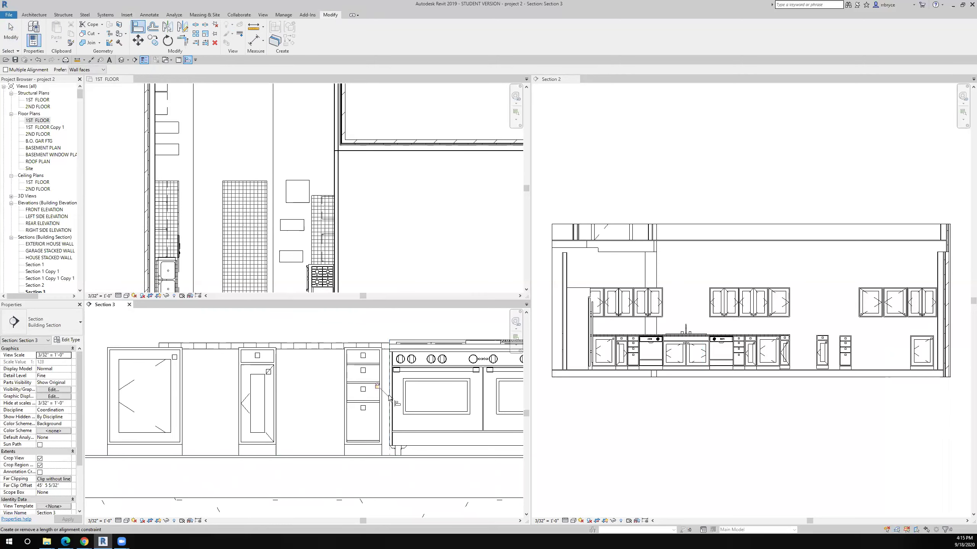
key(Escape)
key(Escape)
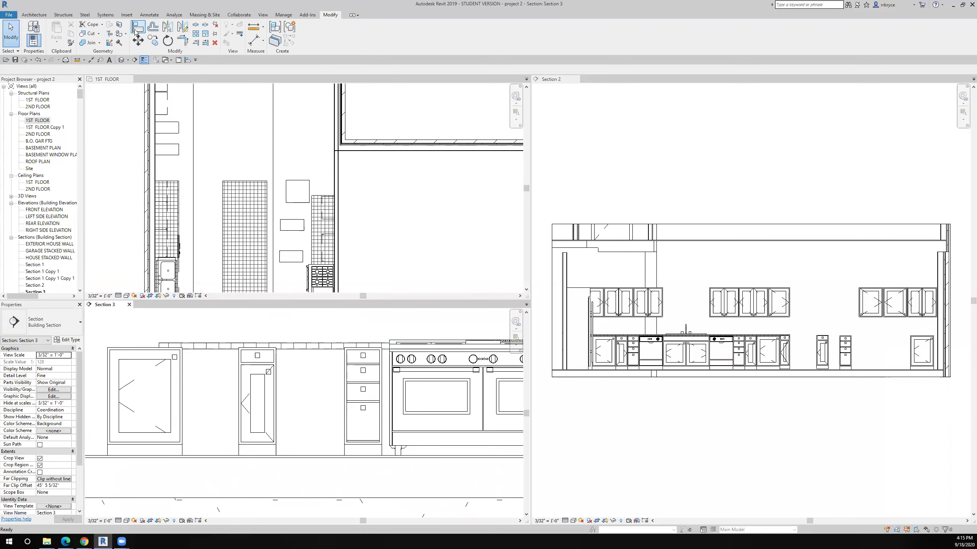
Align the drawer cabinet flush to the range, then the drawer-and-door cabinet against it
key(a)
key(l)
click(384, 379)
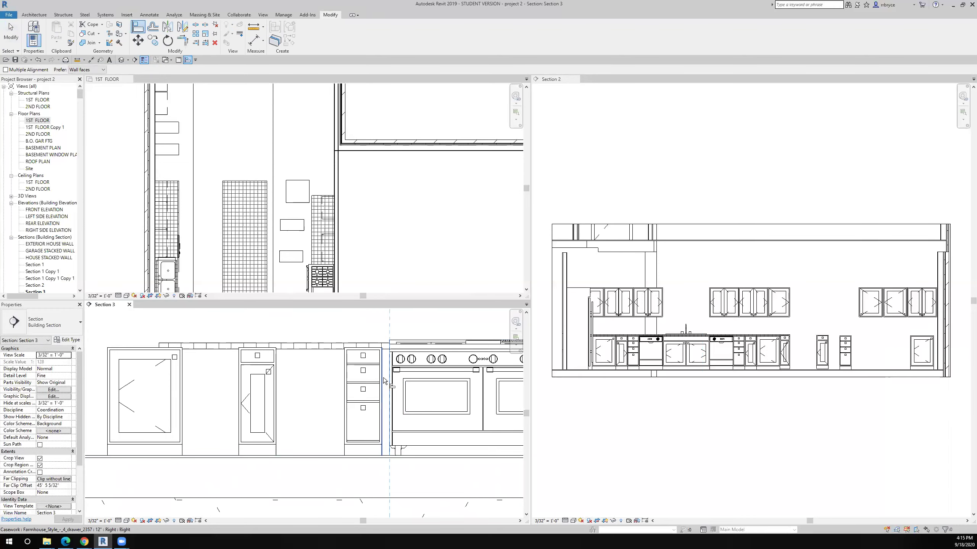
click(383, 377)
key(Escape)
key(Escape)
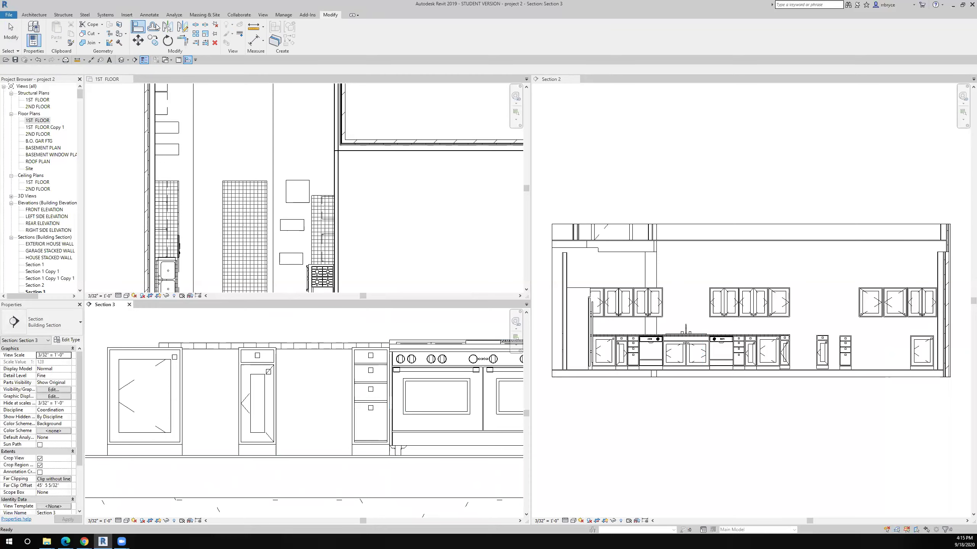
click(153, 26)
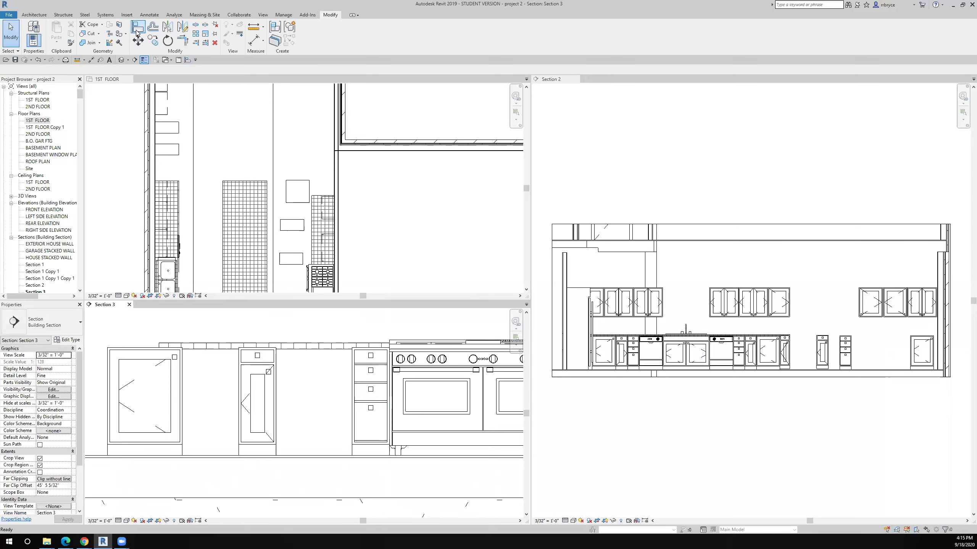
click(351, 410)
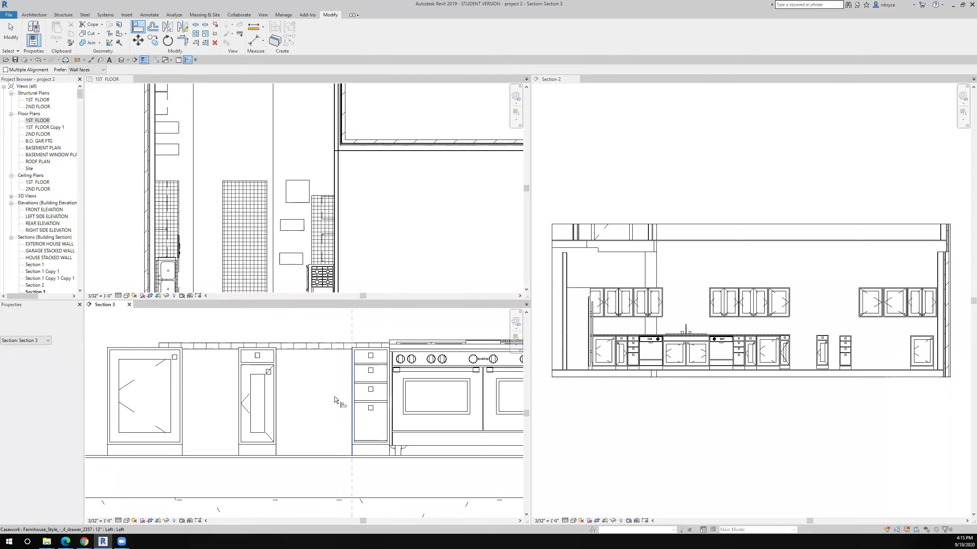
click(280, 406)
key(Escape)
key(Escape)
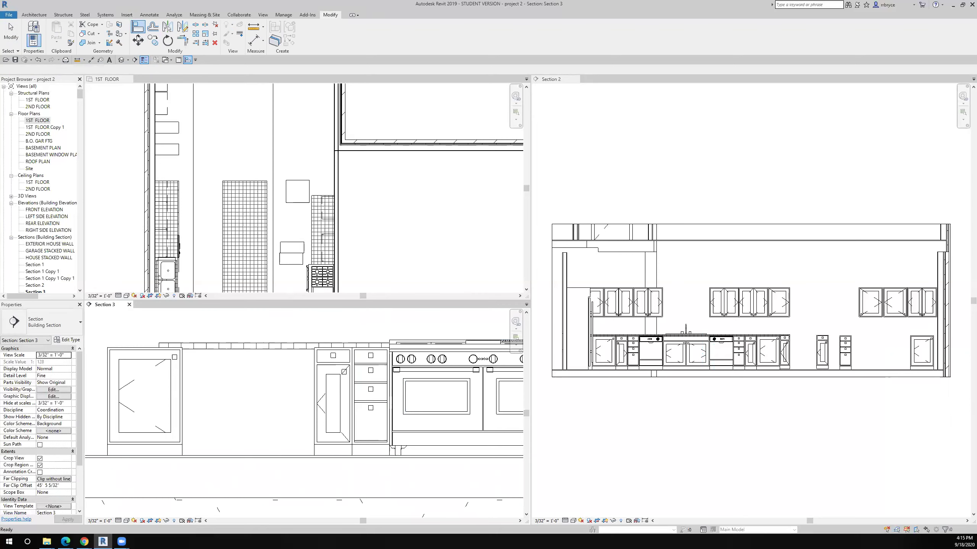
Align the leftmost base cabinet flush against its neighbour's left edge
key(a)
key(l)
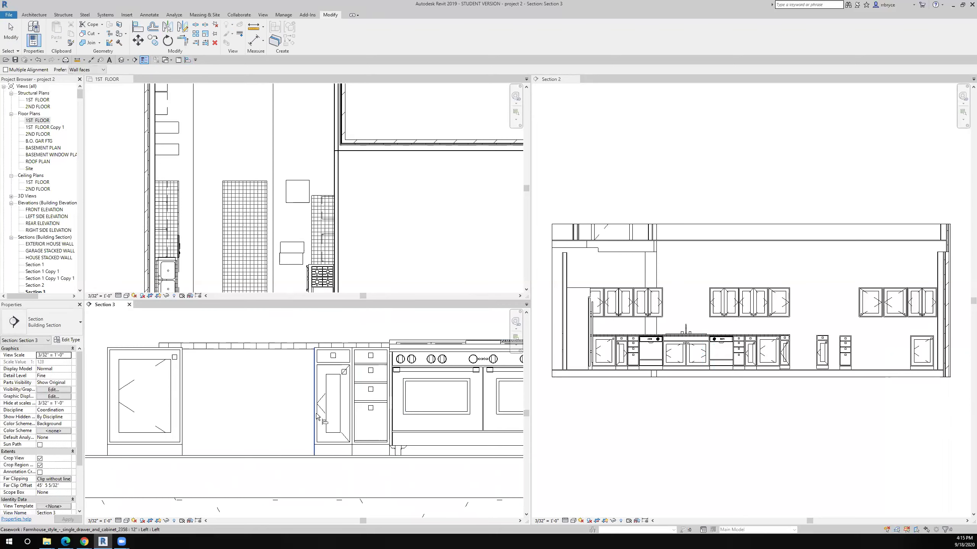
click(315, 413)
click(185, 408)
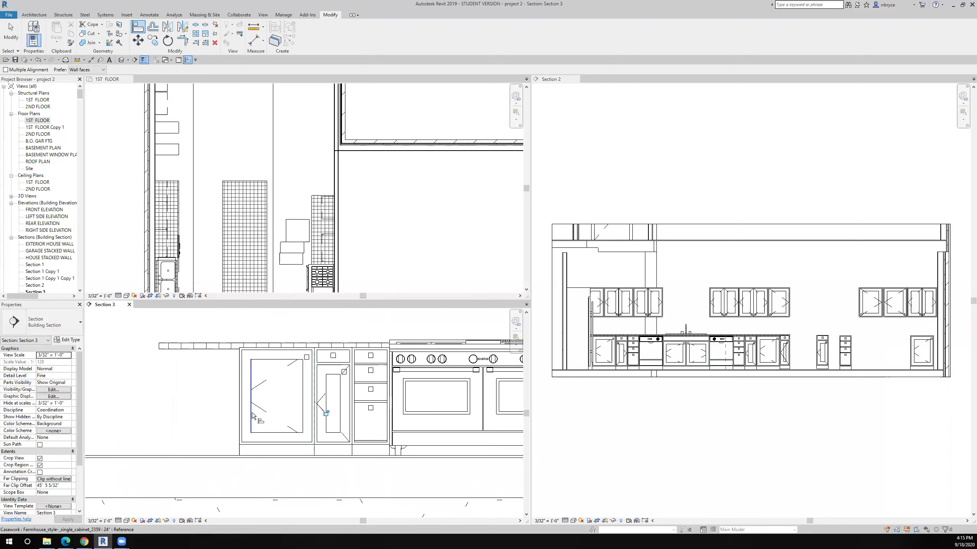
key(Escape)
scroll(251, 413, down, 2)
middle_drag(264, 401, 377, 404)
Copy the 24-inch single cabinet to the left, snapping from its corner
click(376, 402)
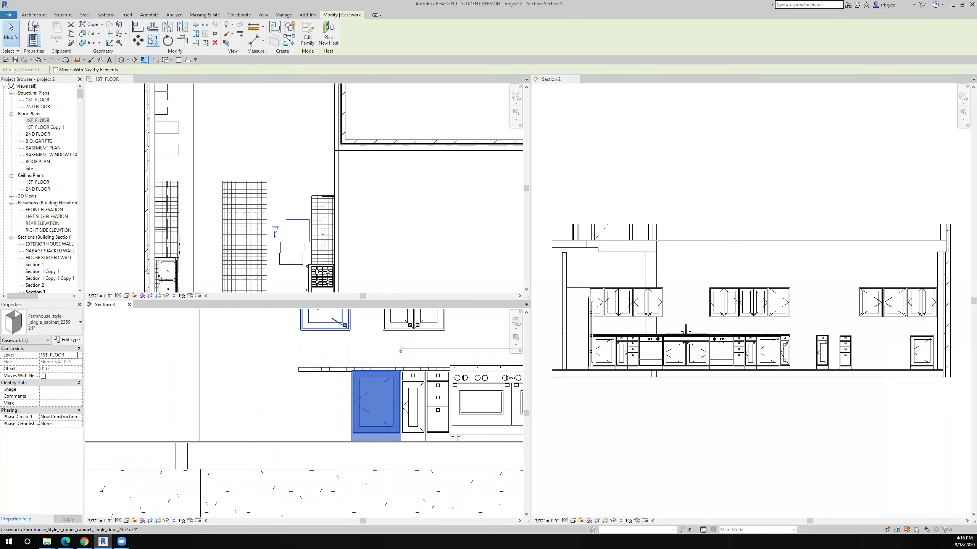
key(c)
key(o)
scroll(419, 451, up, 4)
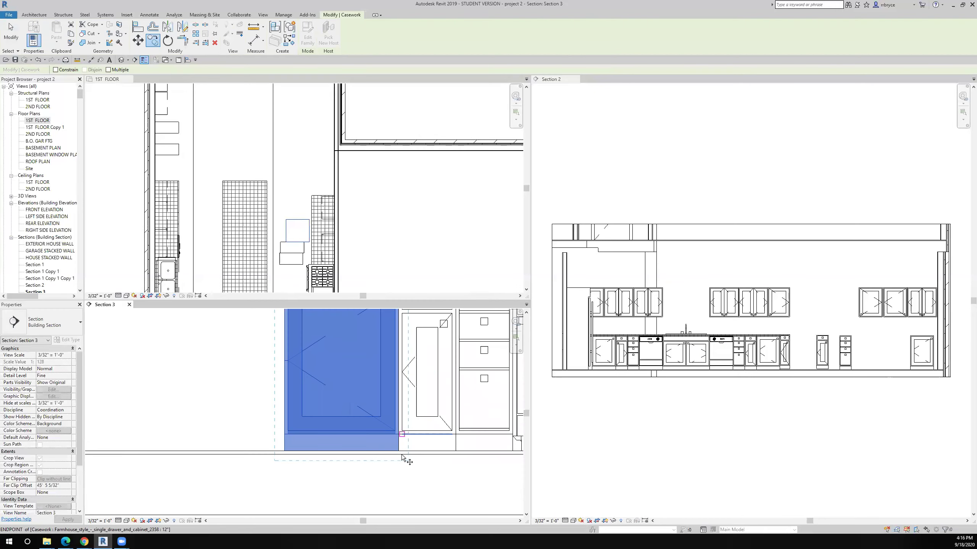
click(399, 450)
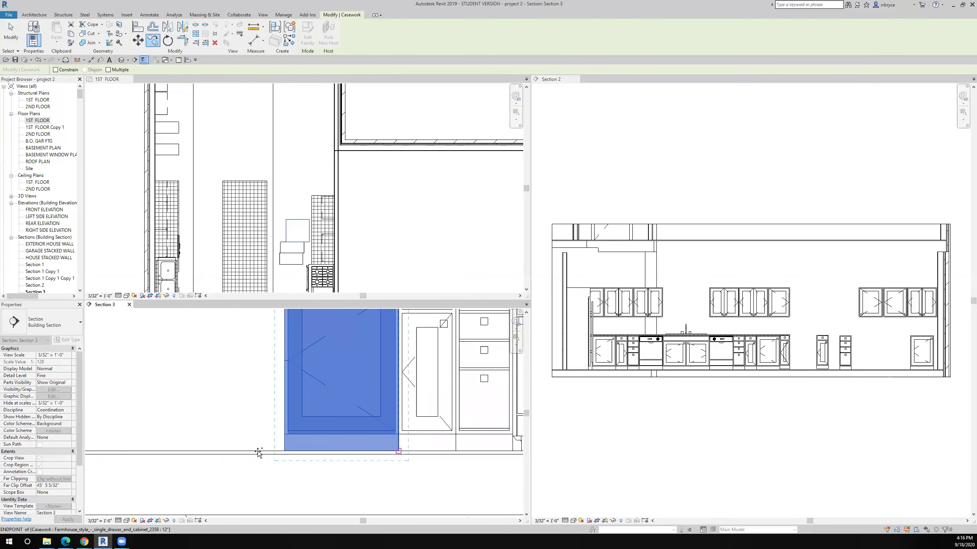
click(285, 449)
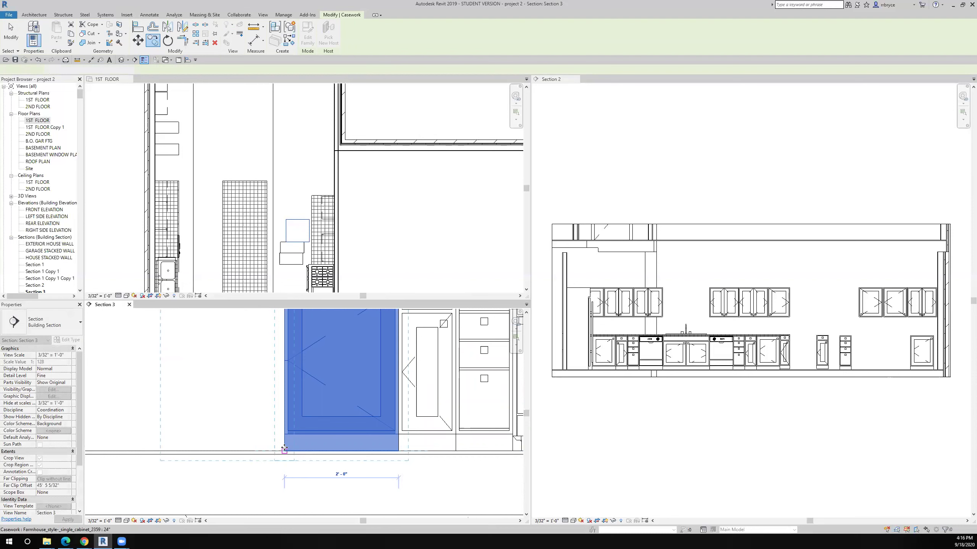
key(Escape)
scroll(300, 456, down, 3)
Flip the door hinge side of the second cabinet in the 1ST FLOOR plan
click(280, 391)
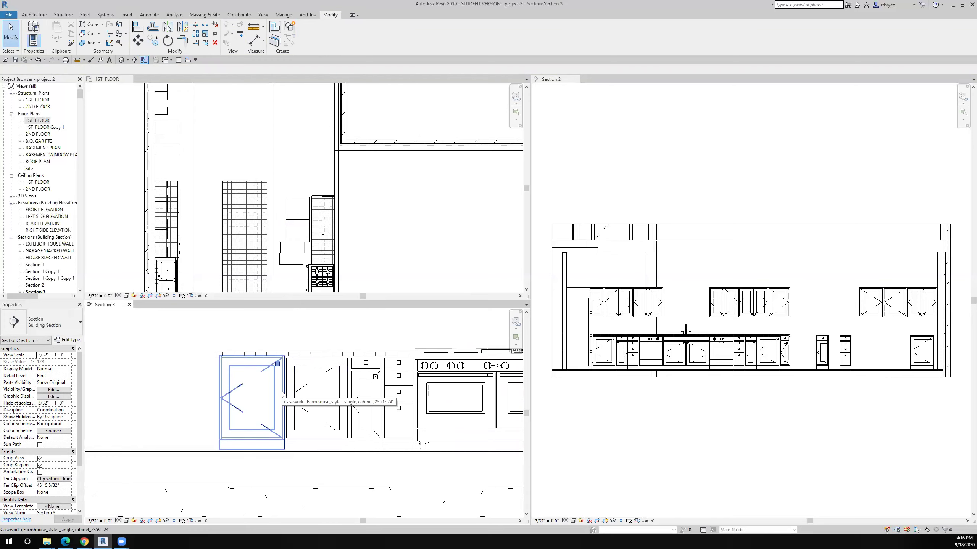
click(310, 397)
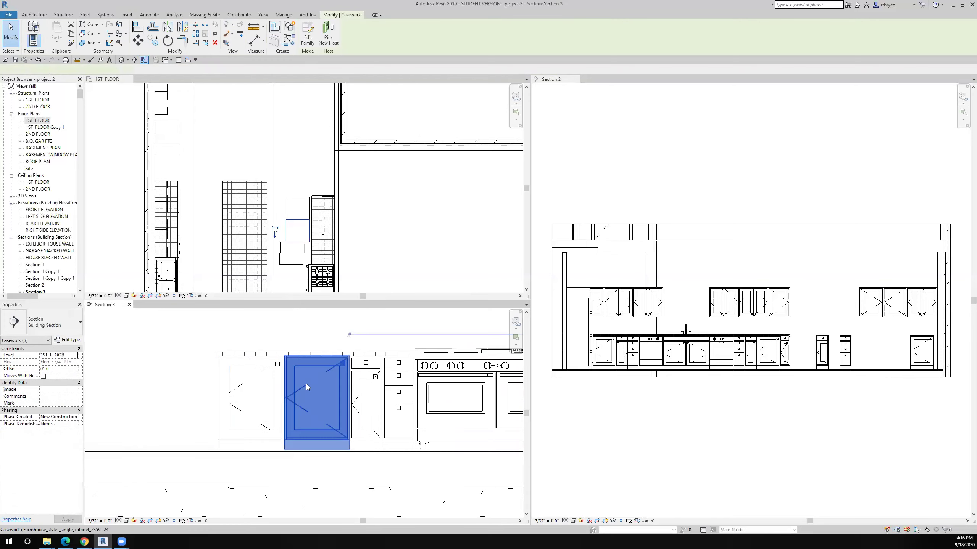
click(277, 236)
click(275, 234)
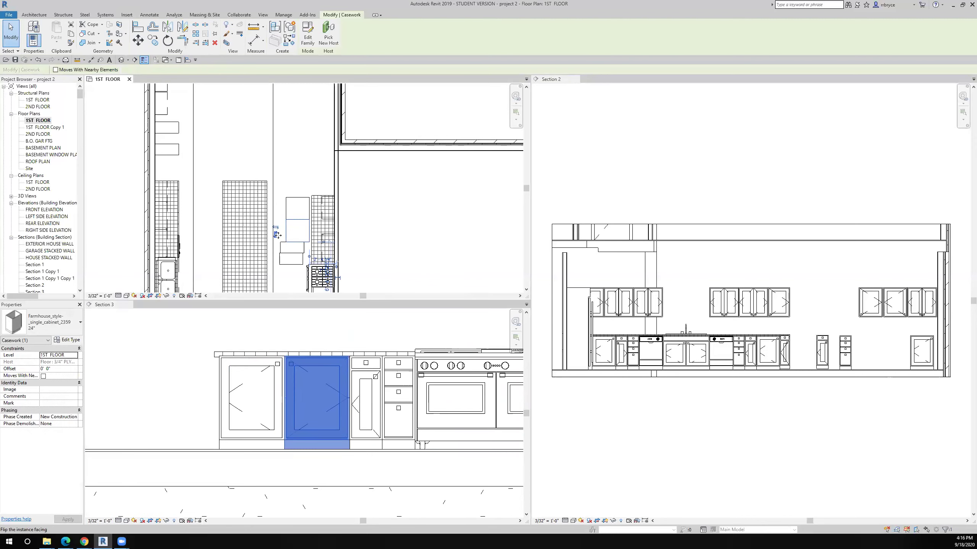
click(374, 333)
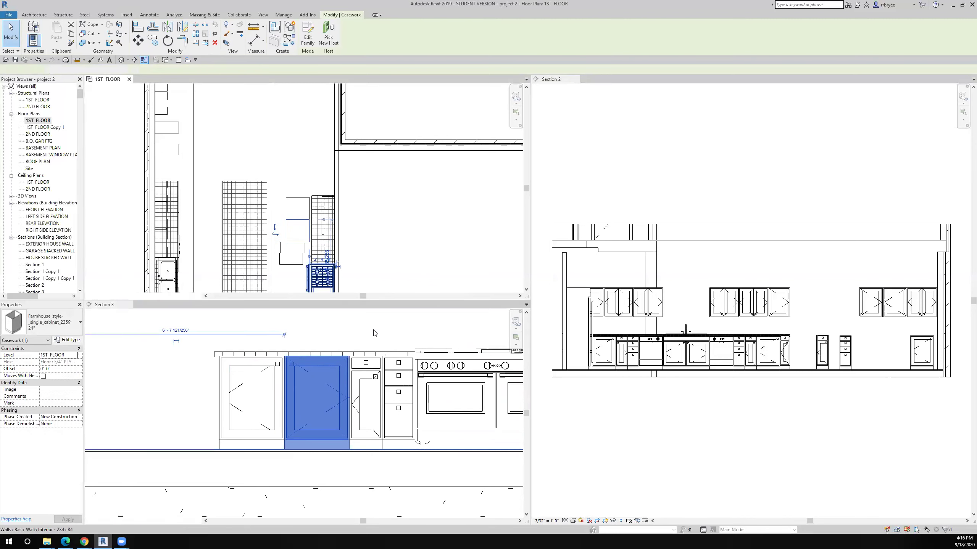
click(352, 442)
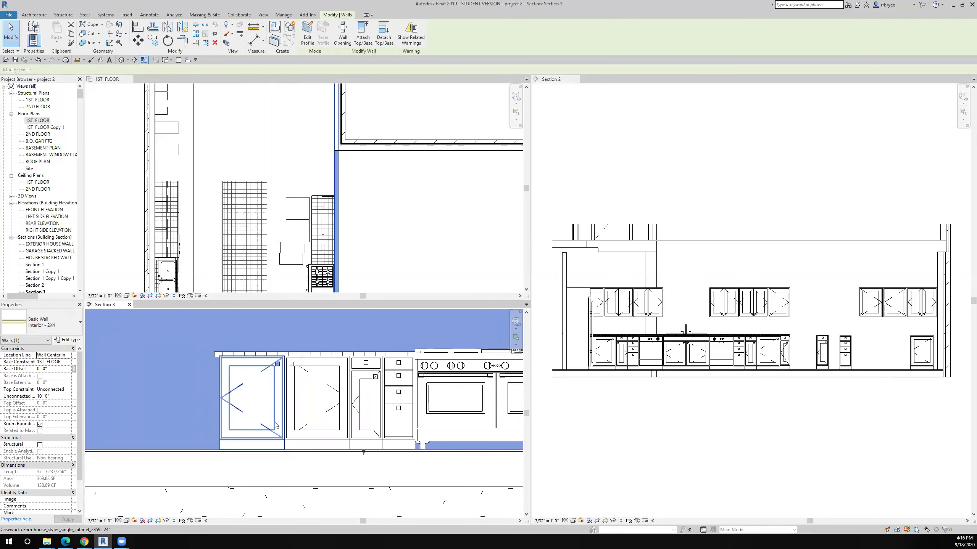
scroll(232, 379, up, 3)
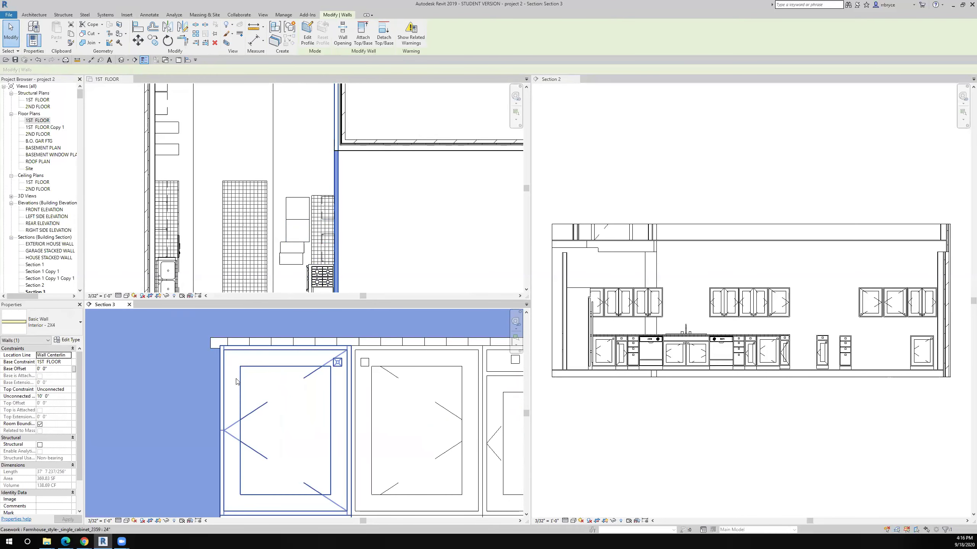
scroll(254, 391, up, 3)
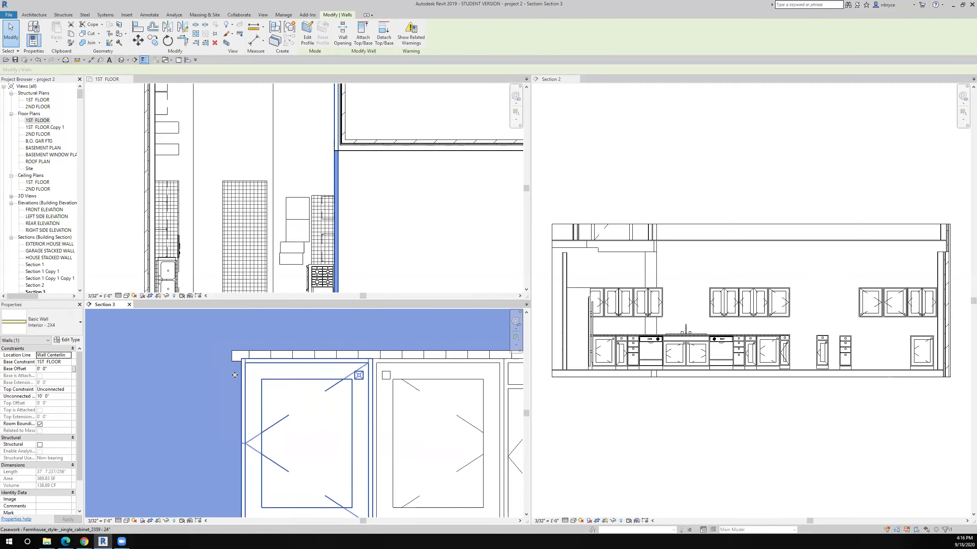
click(256, 28)
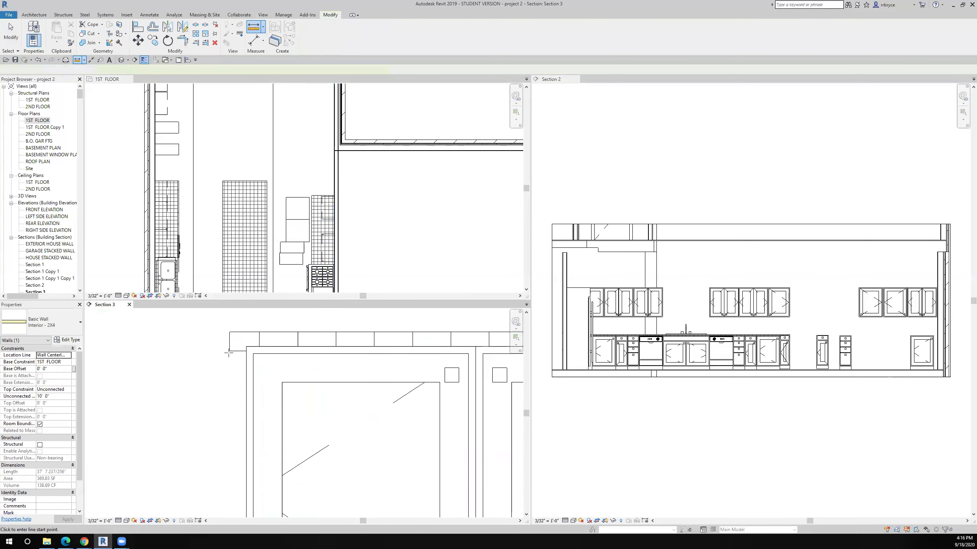
click(232, 351)
scroll(228, 362, down, 5)
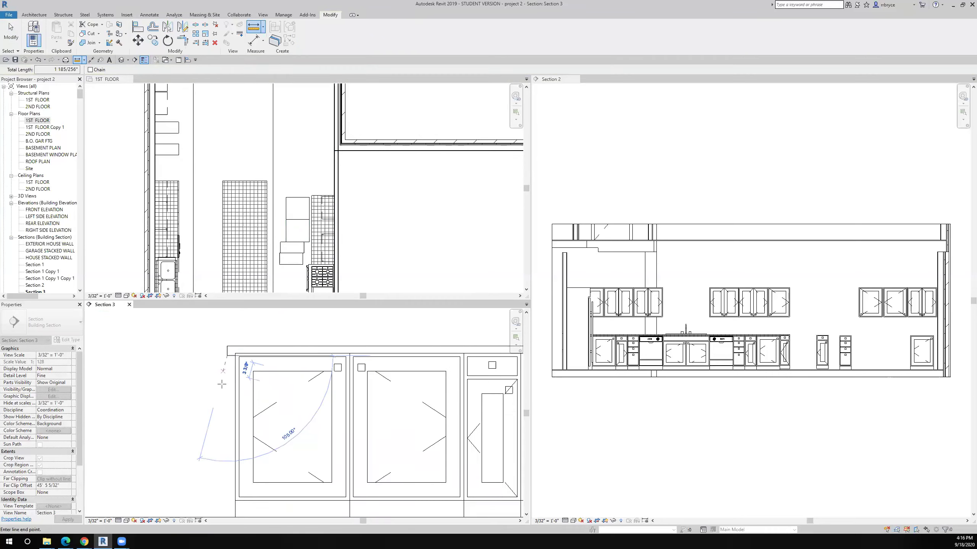
scroll(222, 384, down, 3)
key(Escape)
key(Escape)
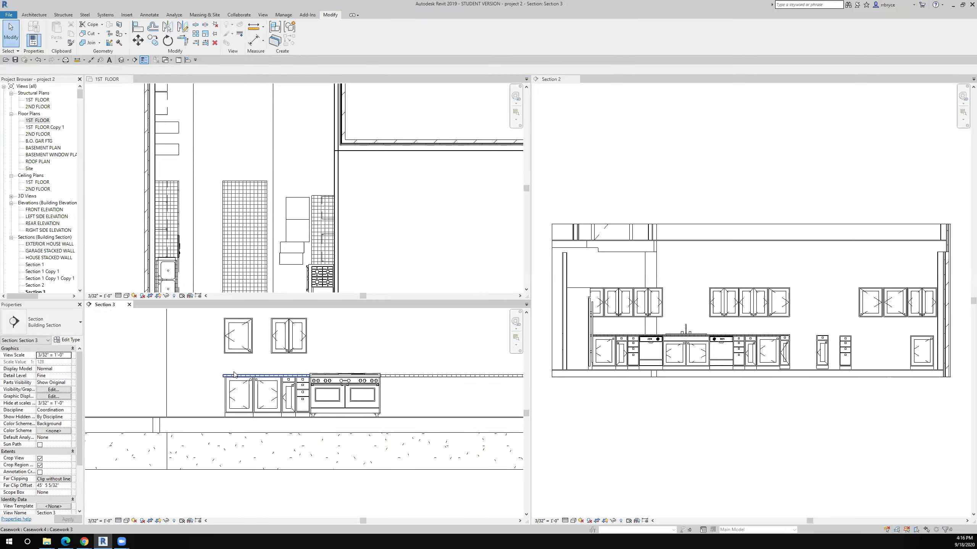
middle_drag(181, 348, 244, 392)
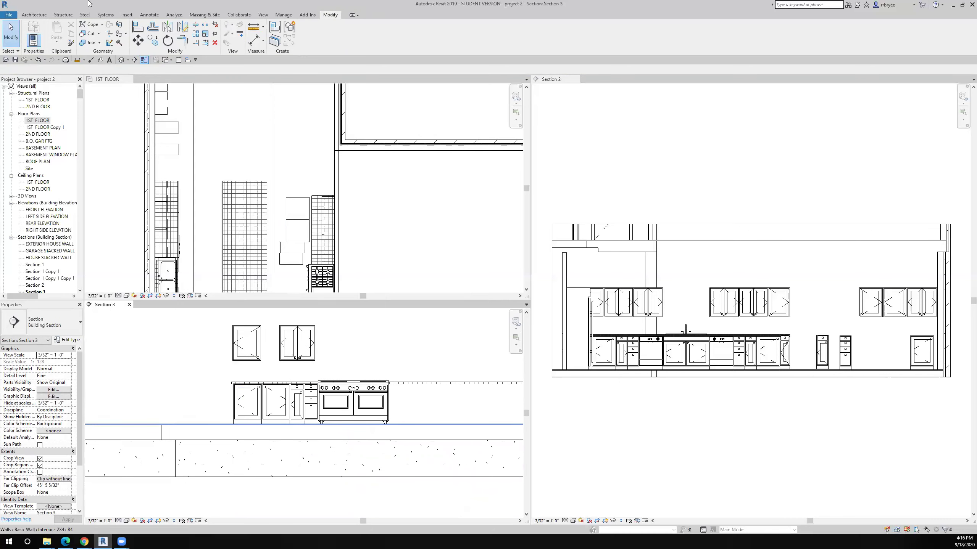
Try an alignment on a cabinet edge, then cancel and check the upper double-door cabinet
click(135, 30)
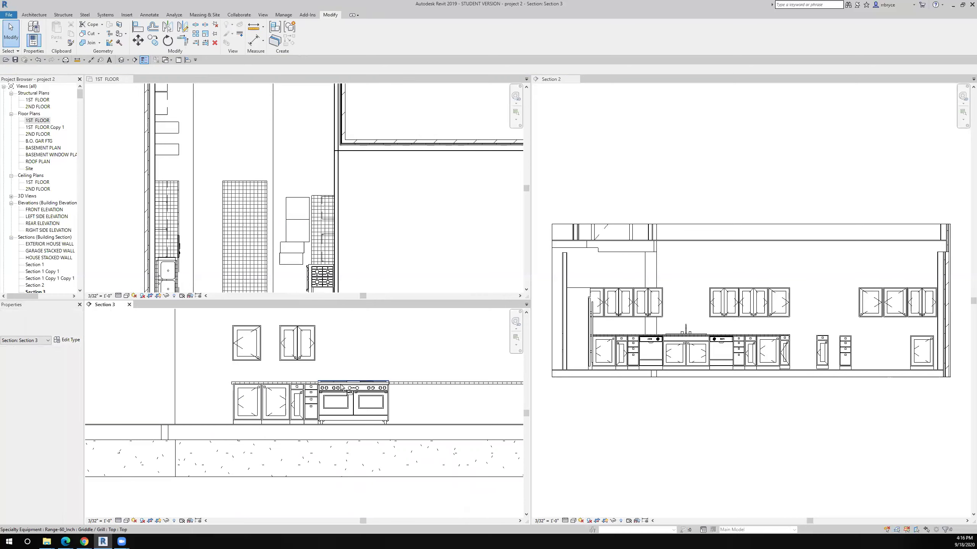
scroll(332, 388, up, 4)
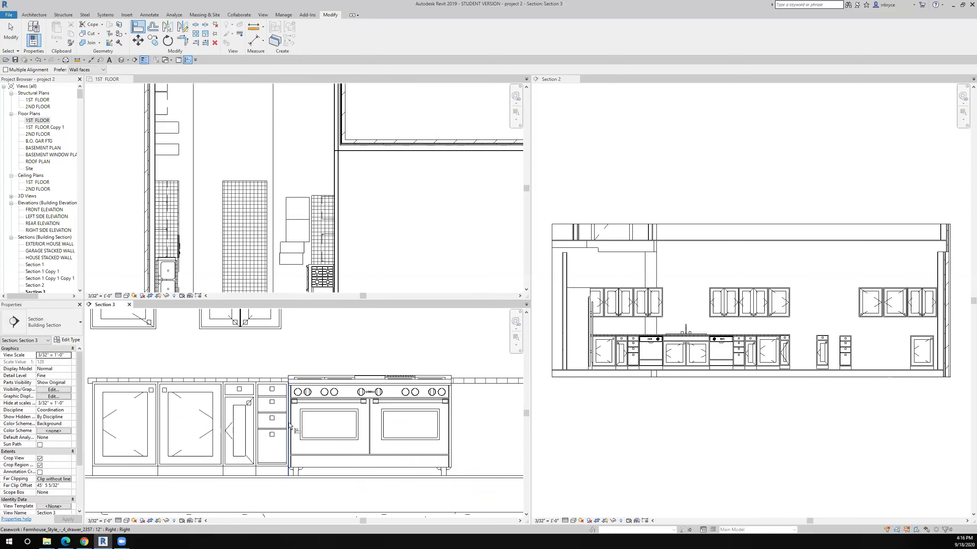
click(289, 425)
scroll(330, 372, down, 3)
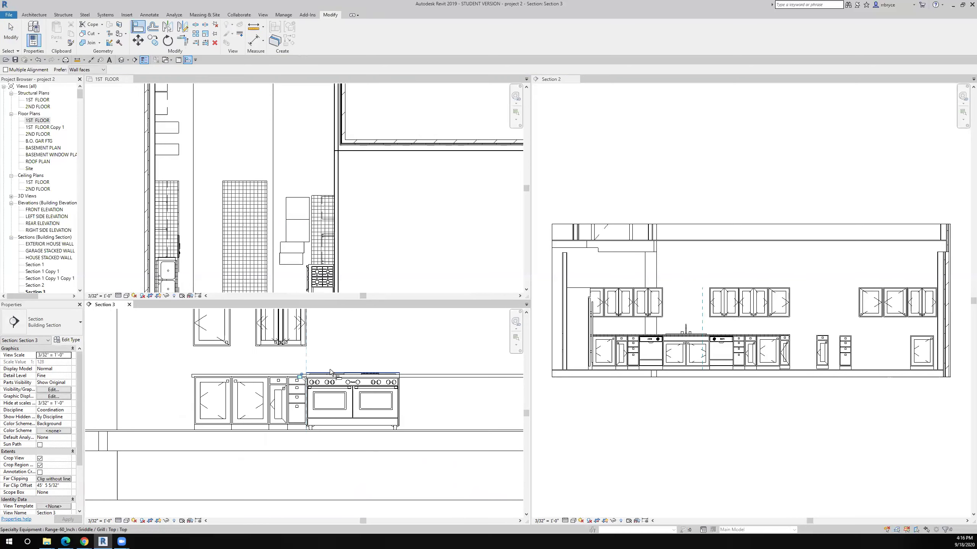
key(Escape)
key(Escape)
click(271, 338)
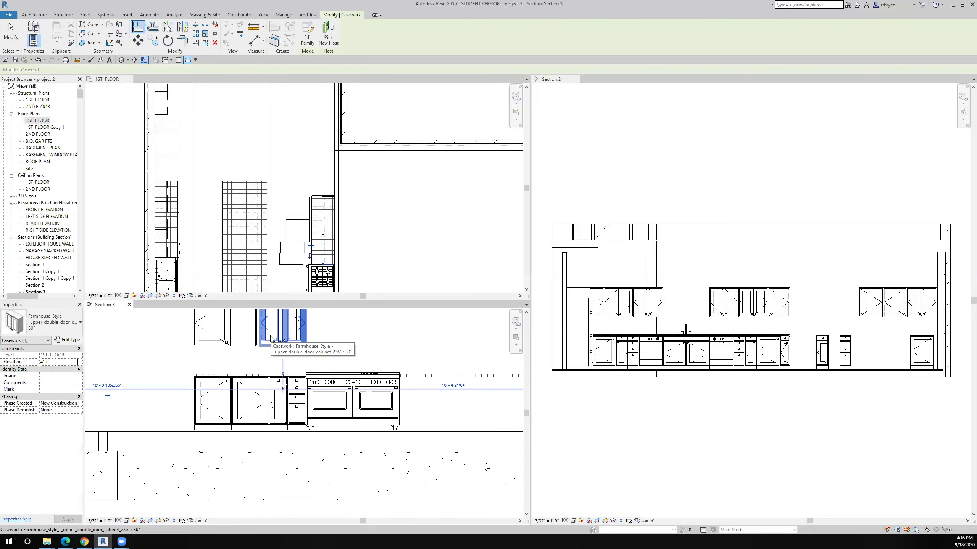
key(Escape)
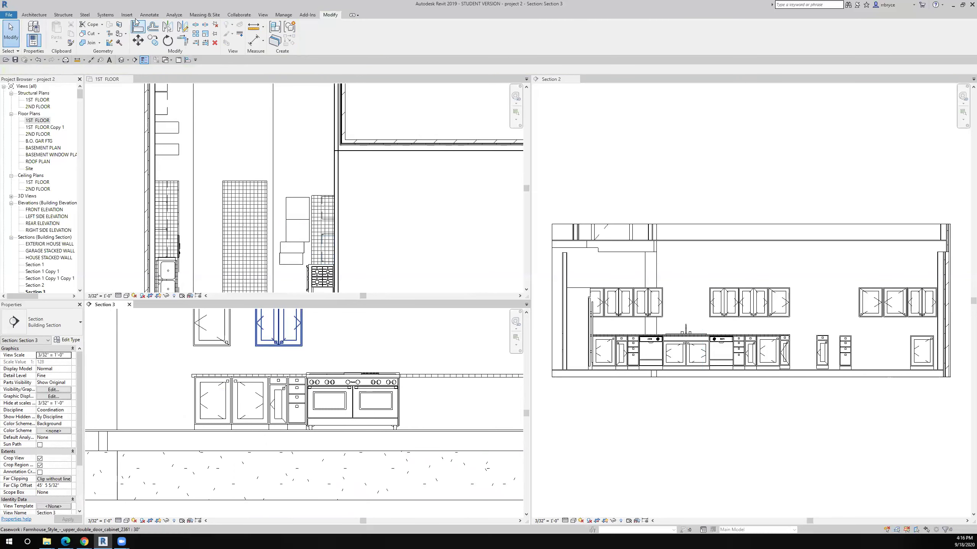
Align the upper double-door cabinet's right edge with the range's left edge
click(127, 15)
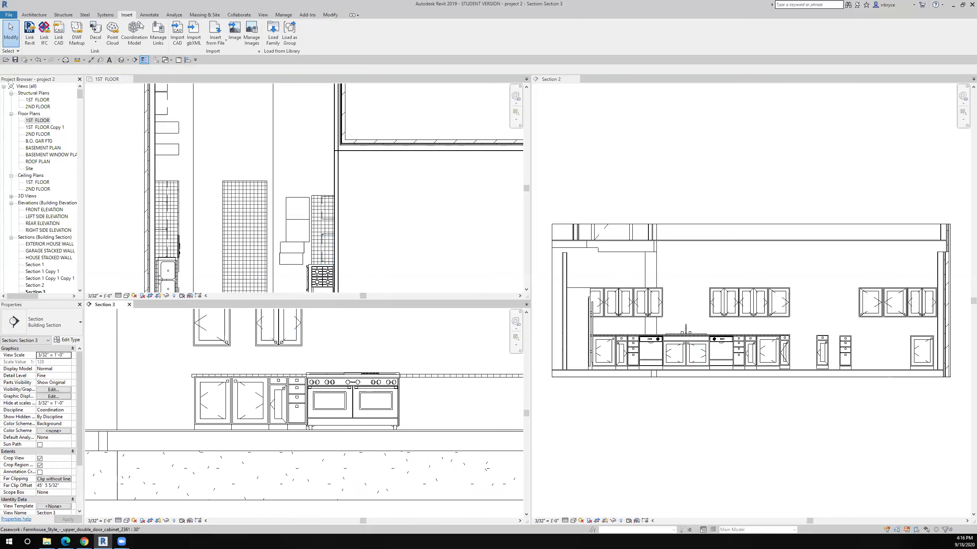
click(329, 16)
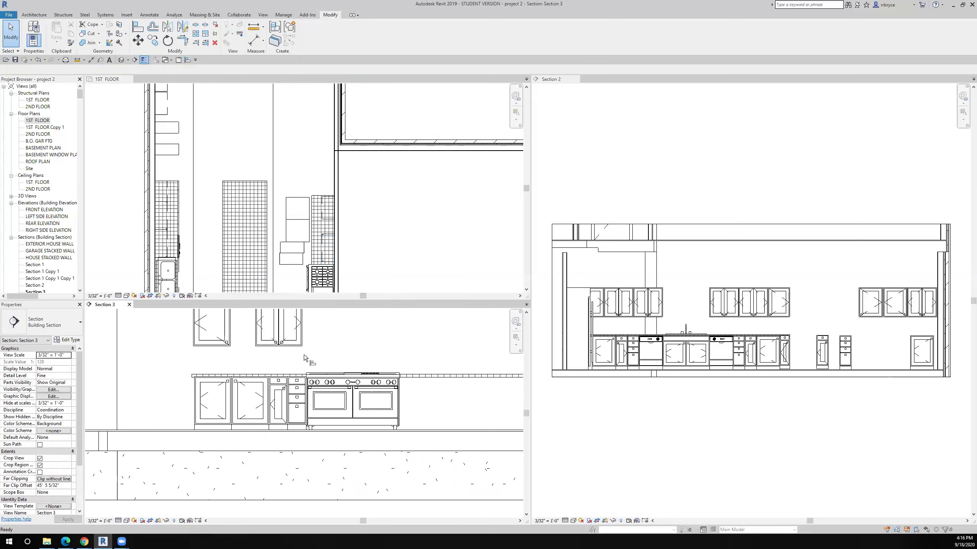
key(a)
key(l)
scroll(304, 358, up, 2)
scroll(306, 358, down, 3)
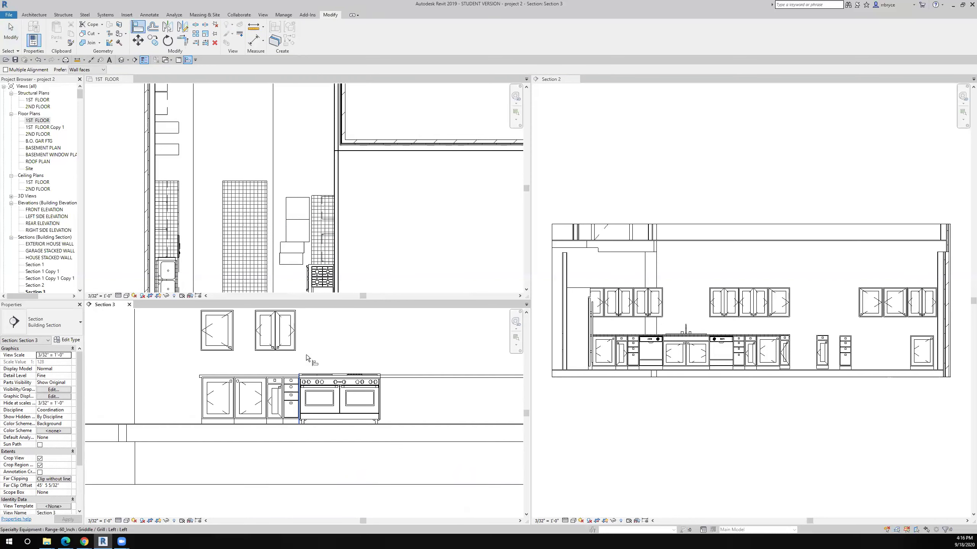
click(296, 337)
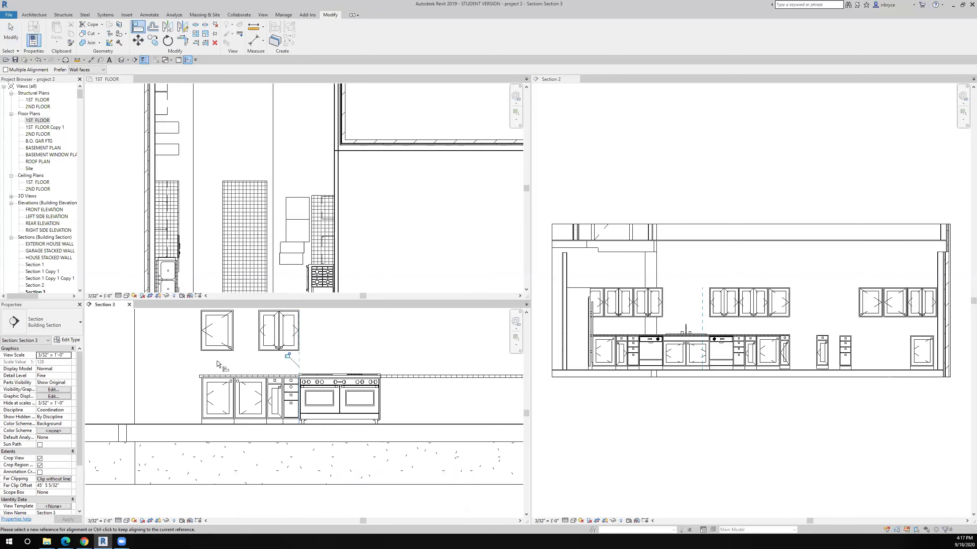
key(Escape)
key(Escape)
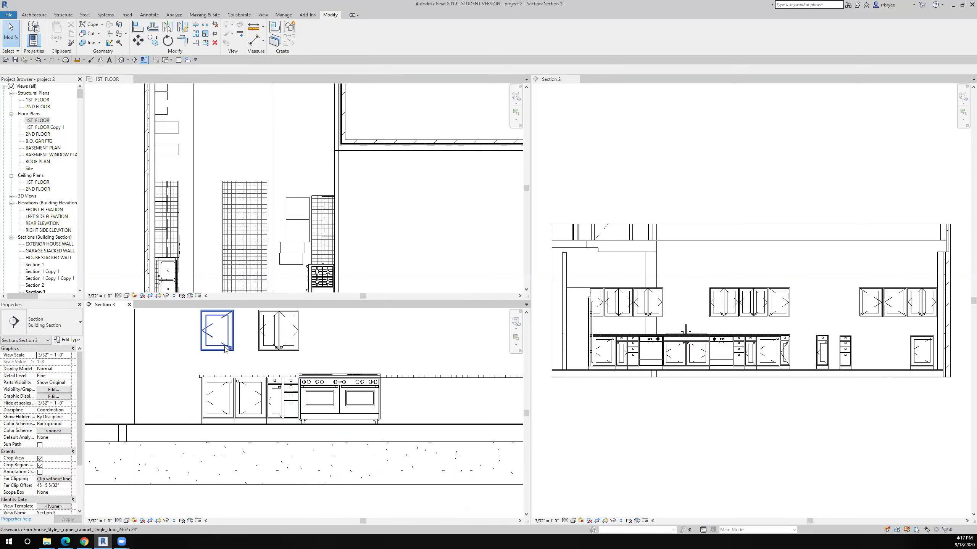
click(225, 349)
click(137, 27)
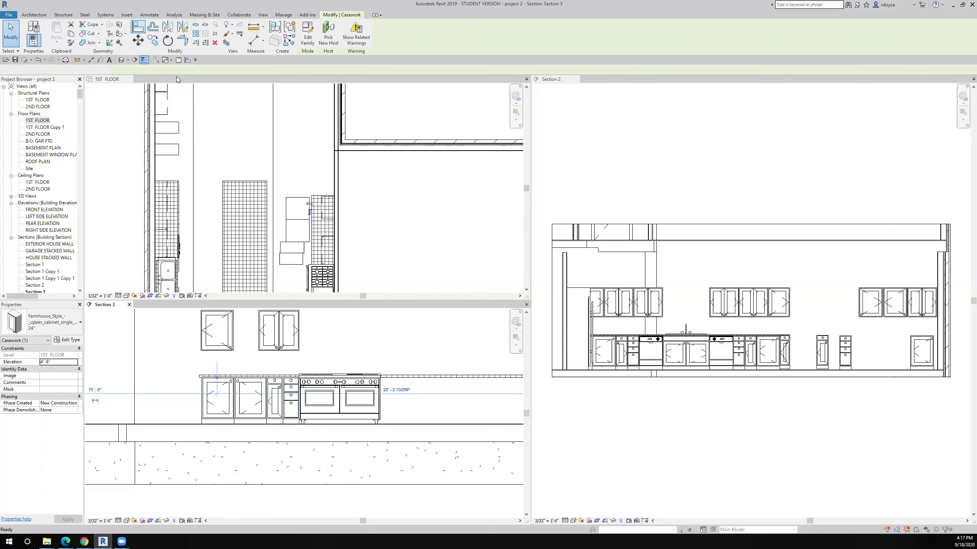
scroll(264, 333, up, 2)
scroll(265, 333, up, 1)
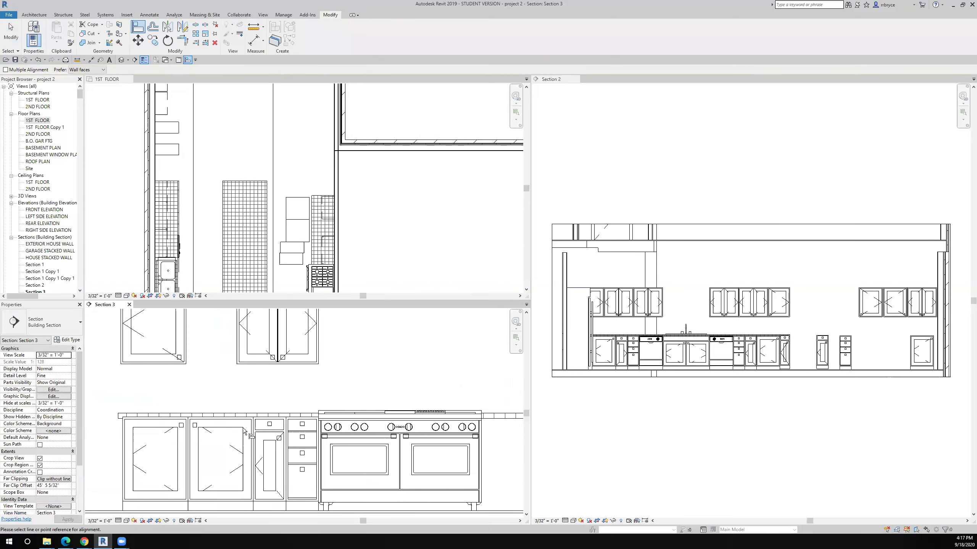
key(Escape)
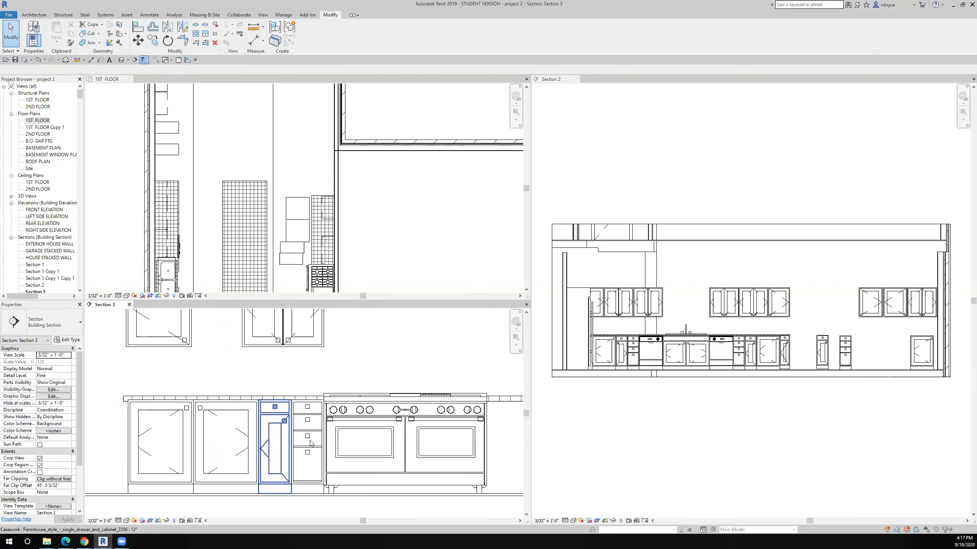
scroll(309, 441, up, 1)
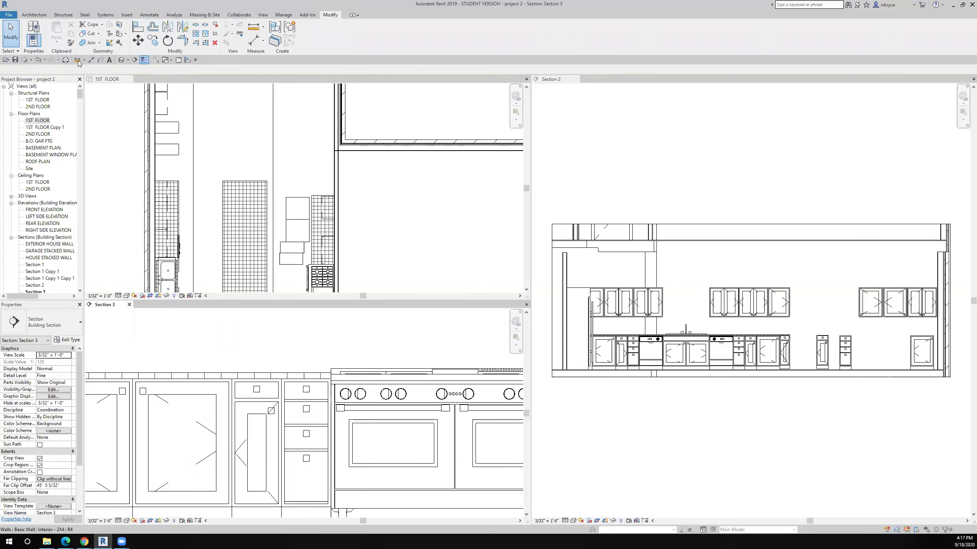
key(m)
key(e)
scroll(338, 353, up, 2)
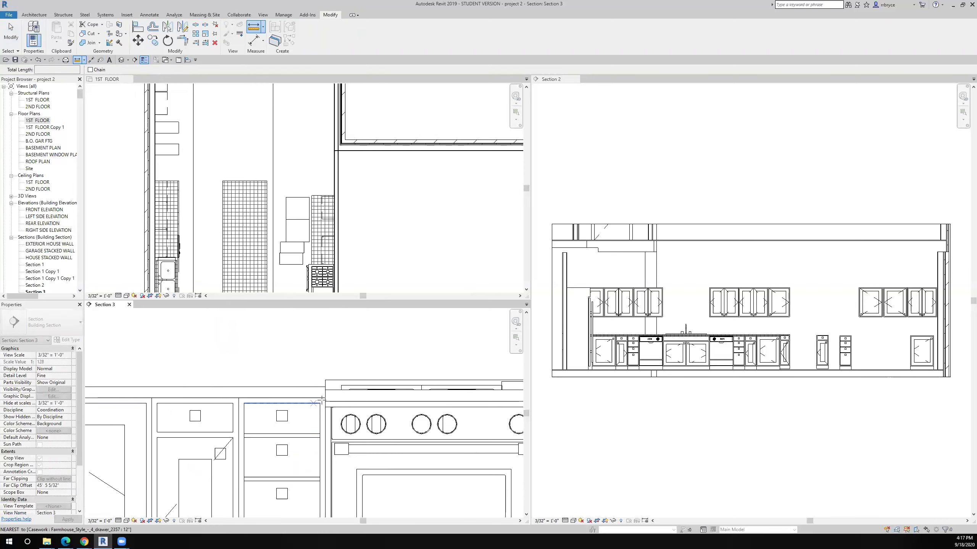
click(151, 397)
click(151, 398)
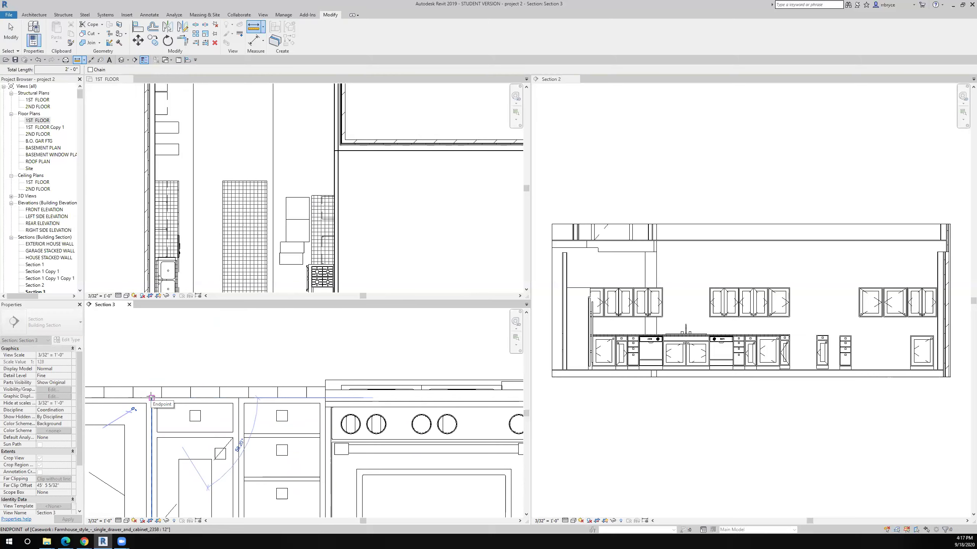
key(Escape)
key(Escape)
scroll(241, 338, down, 3)
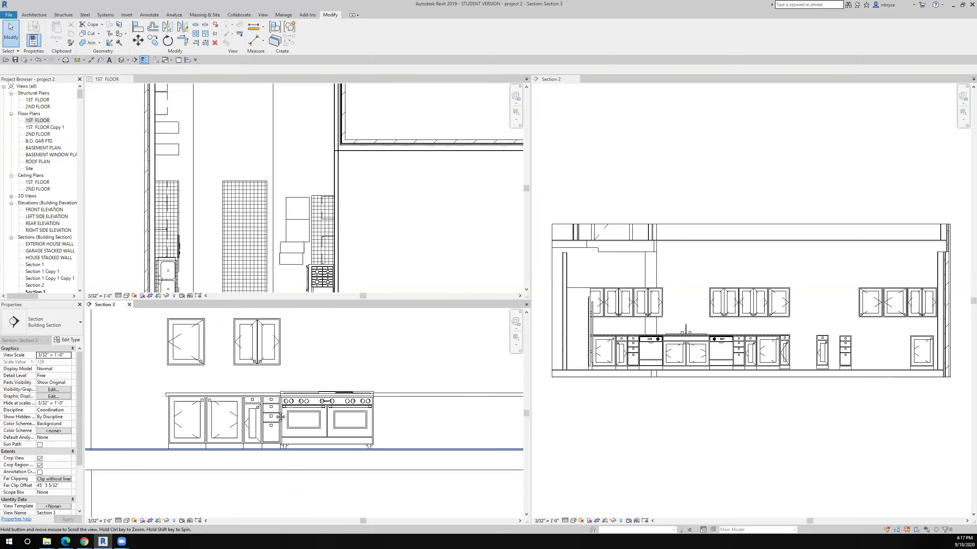
Switch the selected upper double-door cabinet from 30" to the 24" type in Properties
click(269, 372)
click(266, 369)
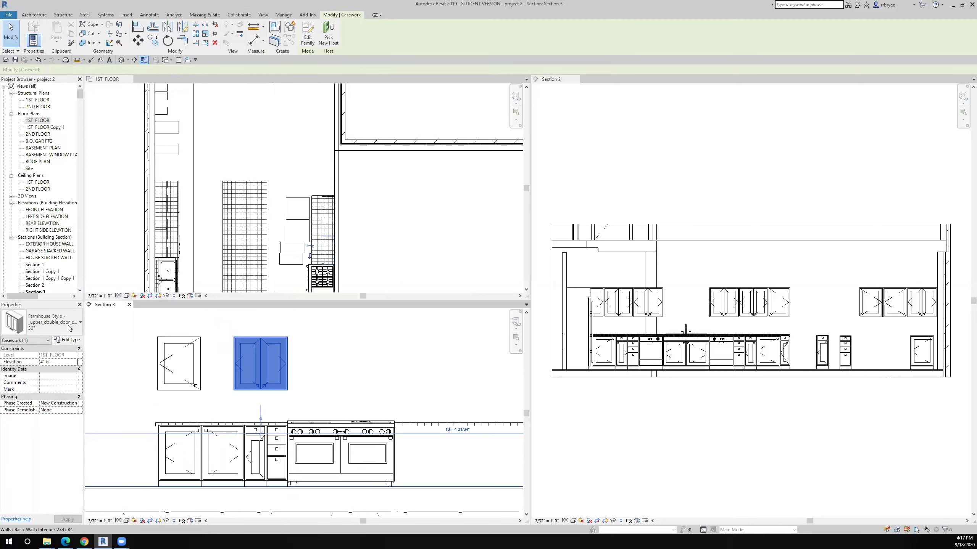
click(56, 319)
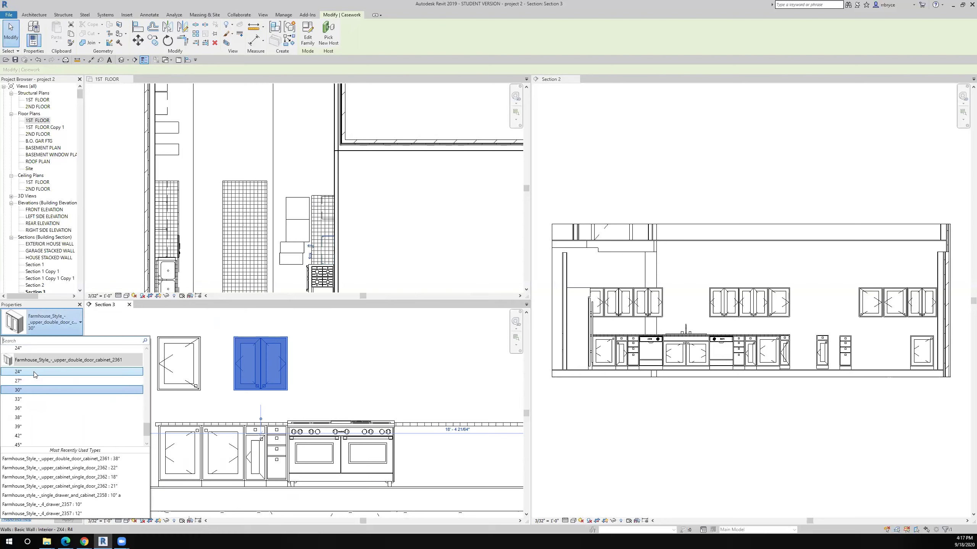
click(155, 407)
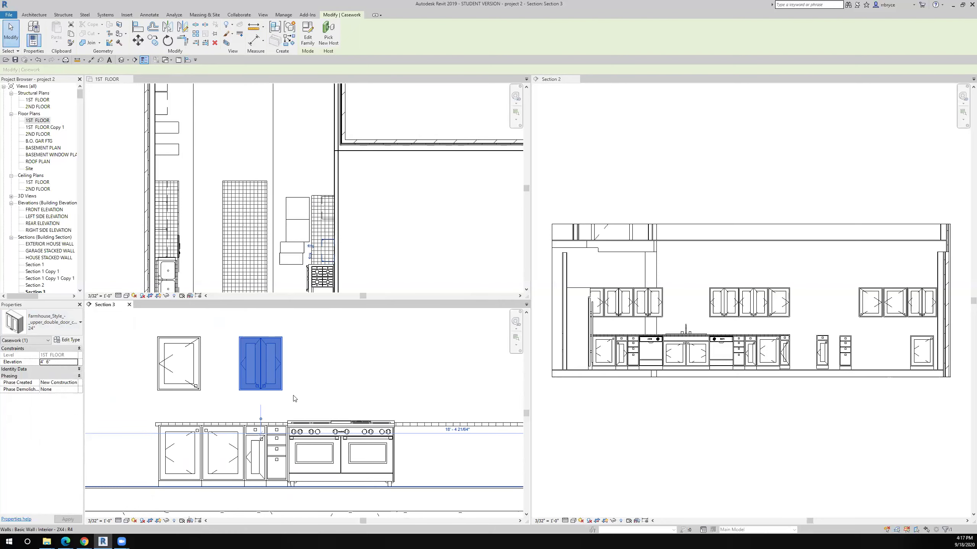
scroll(295, 398, up, 3)
click(307, 407)
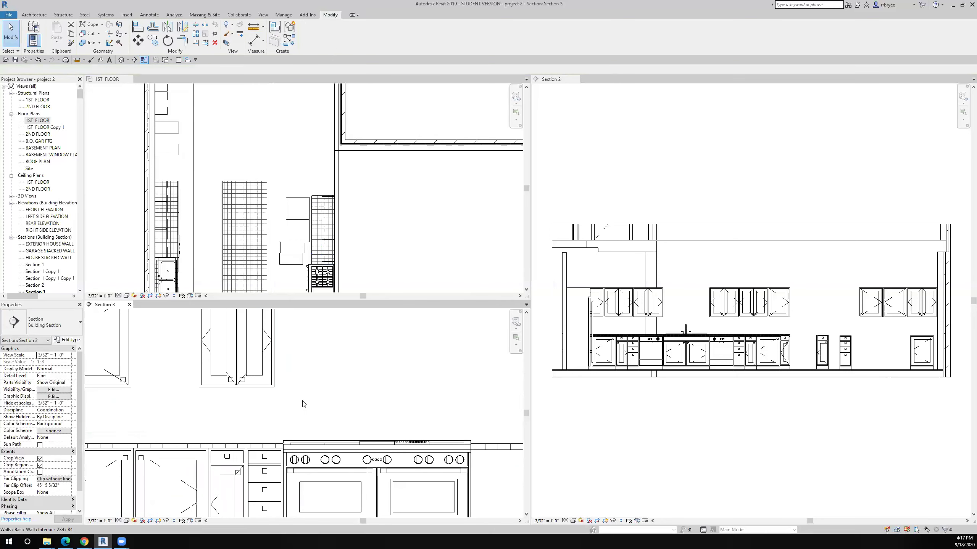
scroll(303, 403, down, 2)
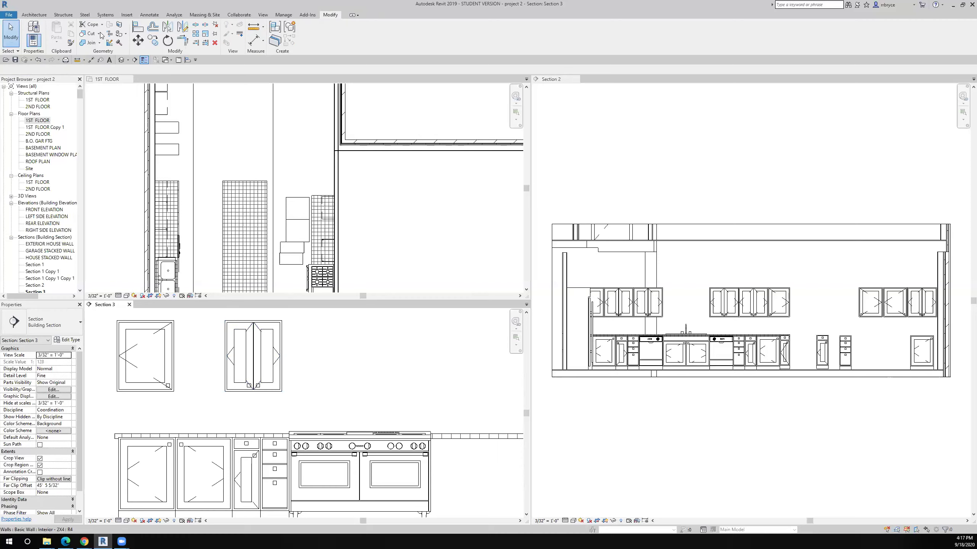
Align the double-door upper cabinet to the range's left edge and butt the next upper cabinet against it
click(137, 27)
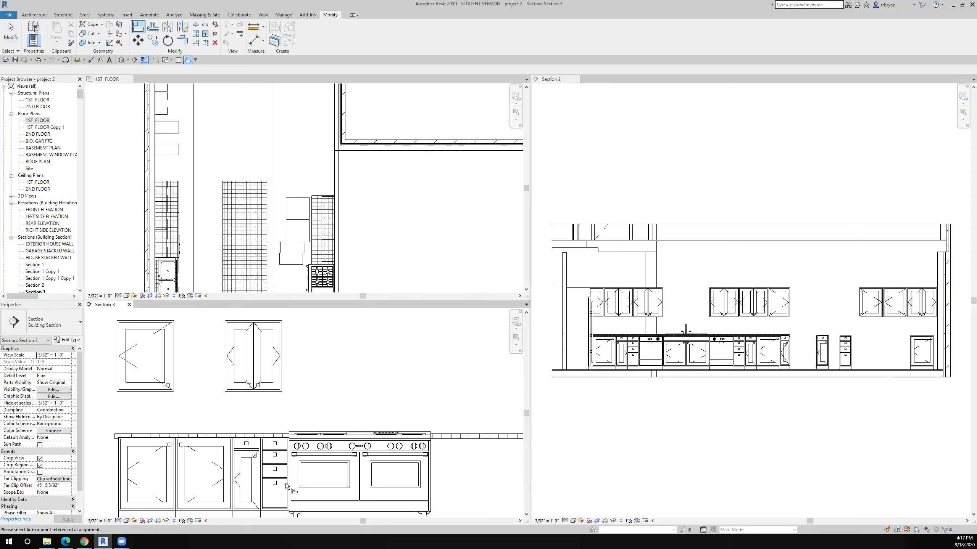
scroll(286, 484, up, 3)
click(294, 465)
scroll(295, 465, down, 3)
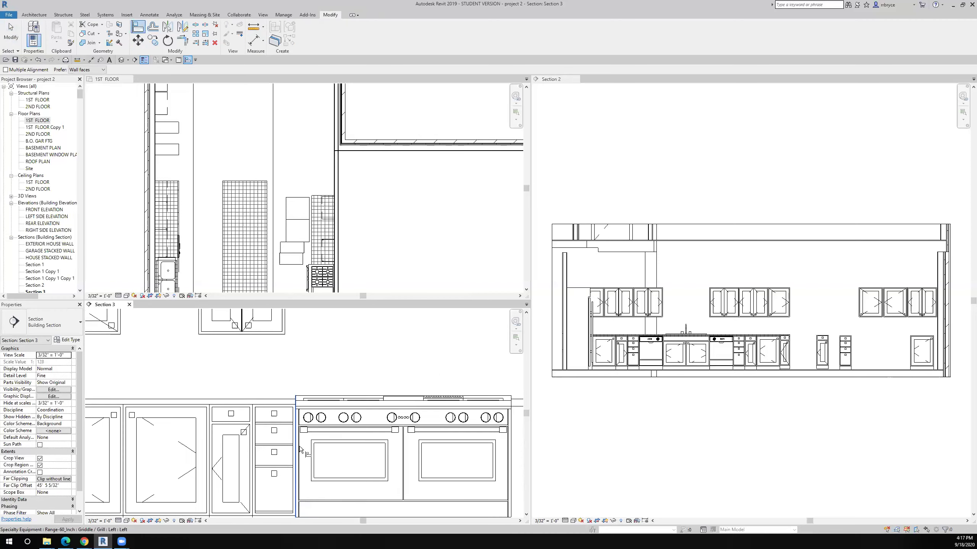
click(288, 368)
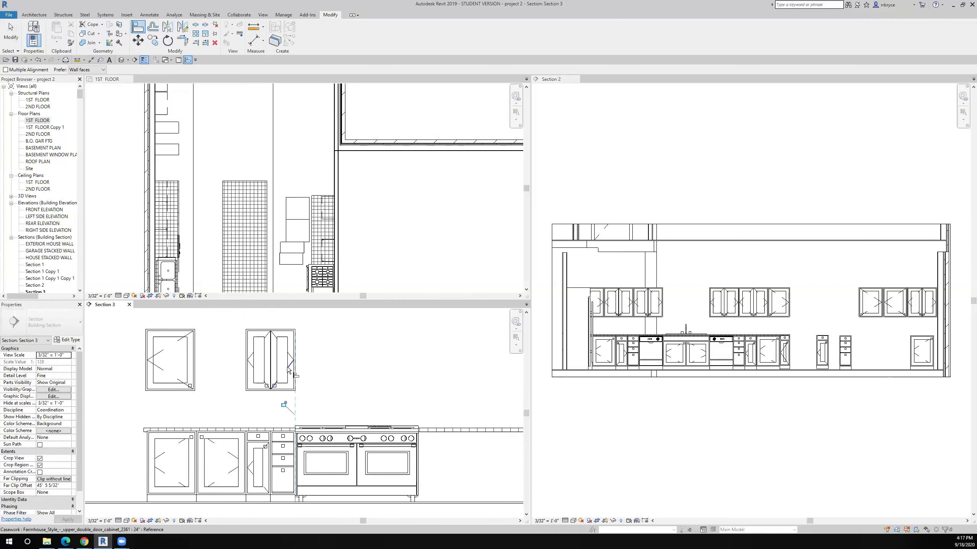
click(248, 369)
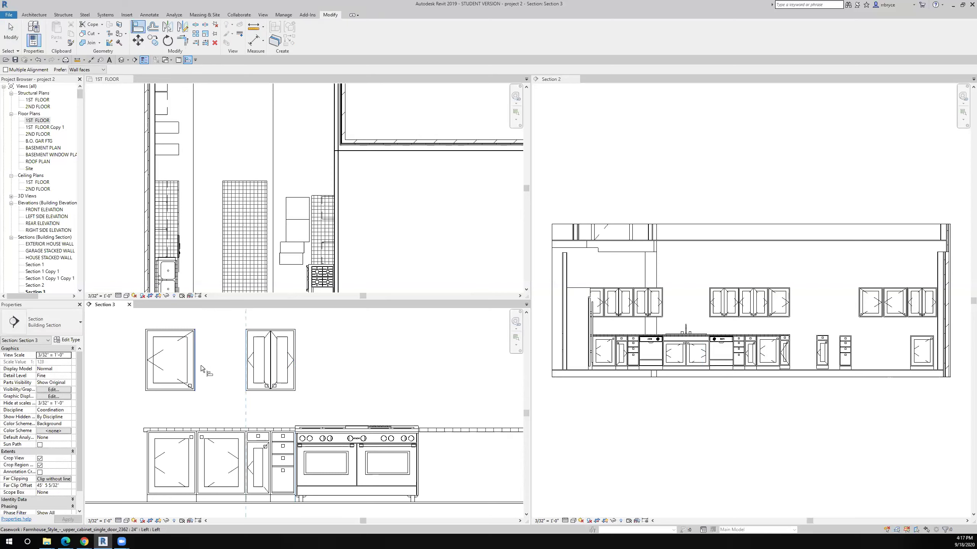
click(197, 359)
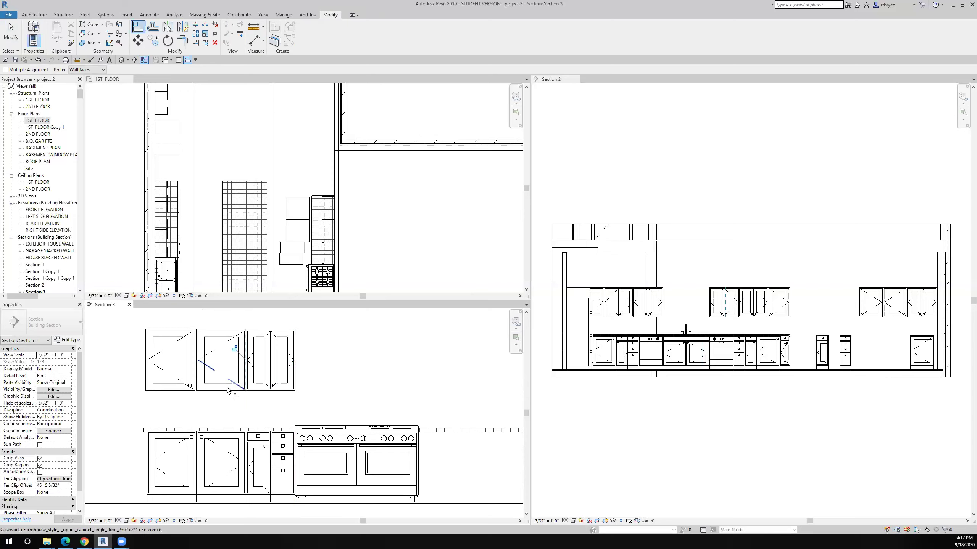
key(Escape)
key(Escape)
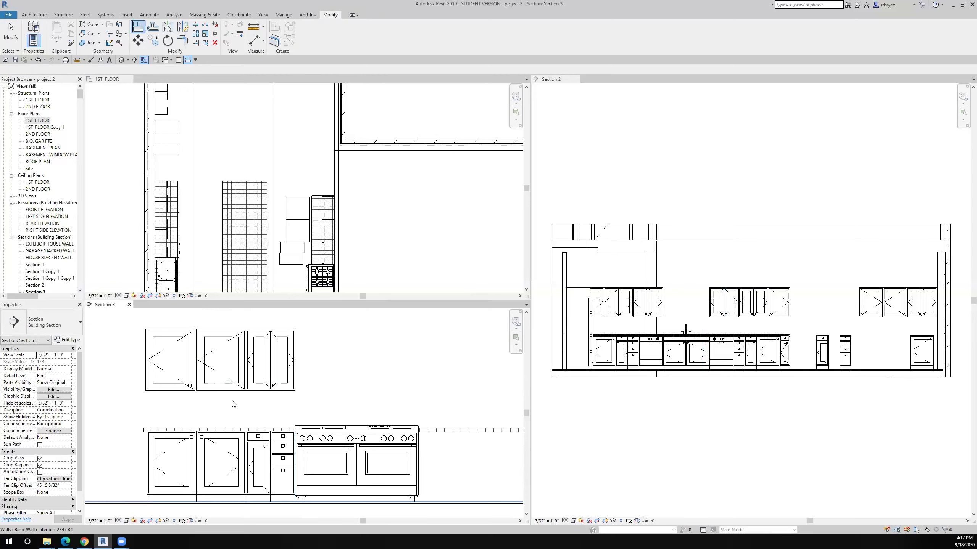
Flip the door swing of the middle upper cabinet
scroll(233, 403, up, 1)
middle_drag(282, 423, 279, 420)
click(254, 400)
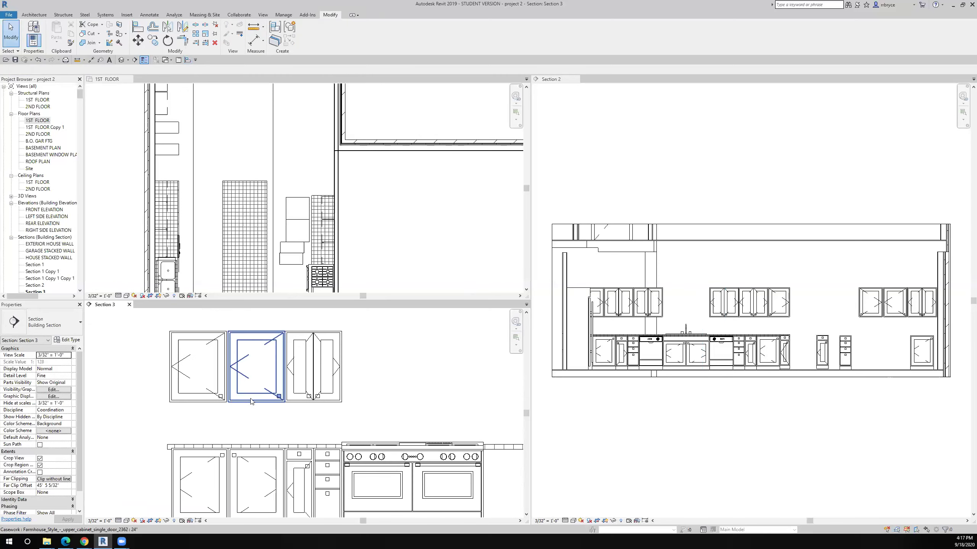
scroll(310, 236, up, 2)
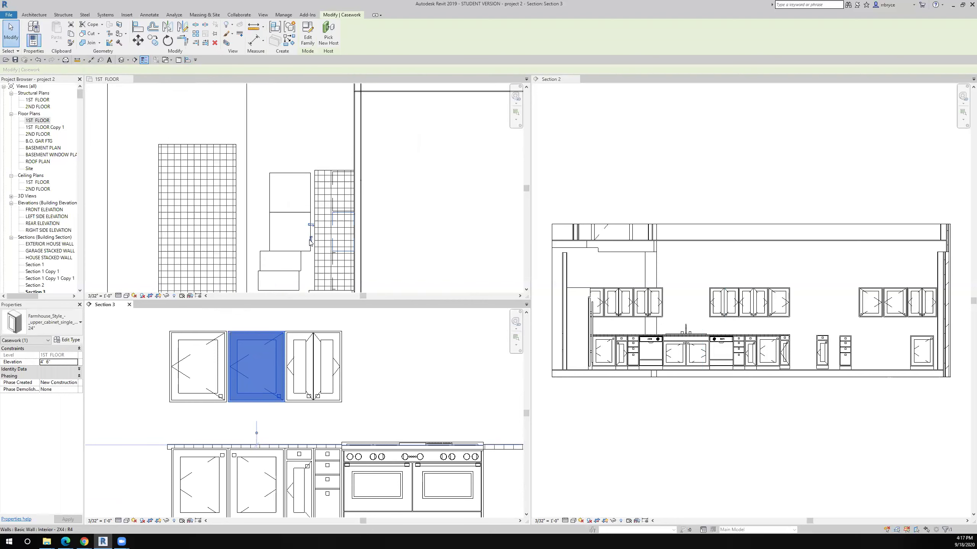
click(311, 239)
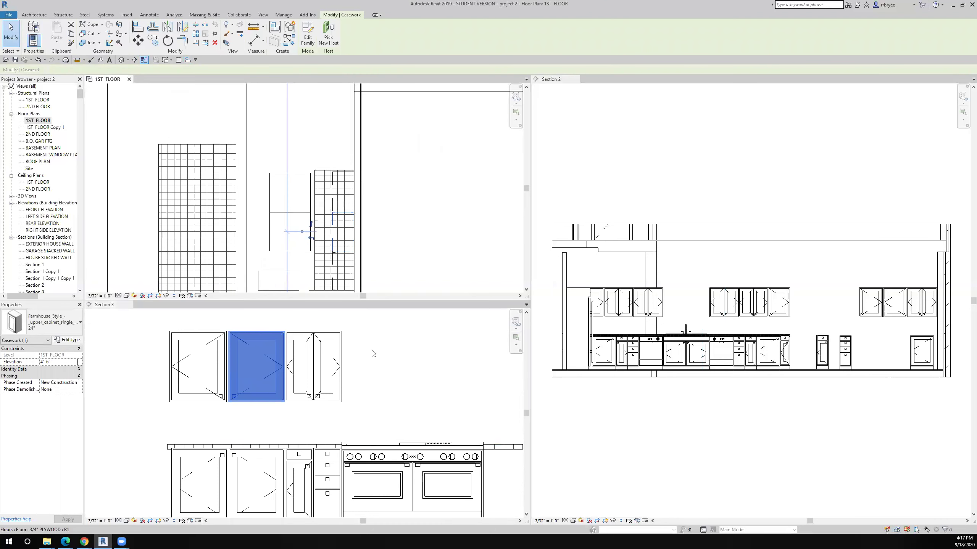
key(Escape)
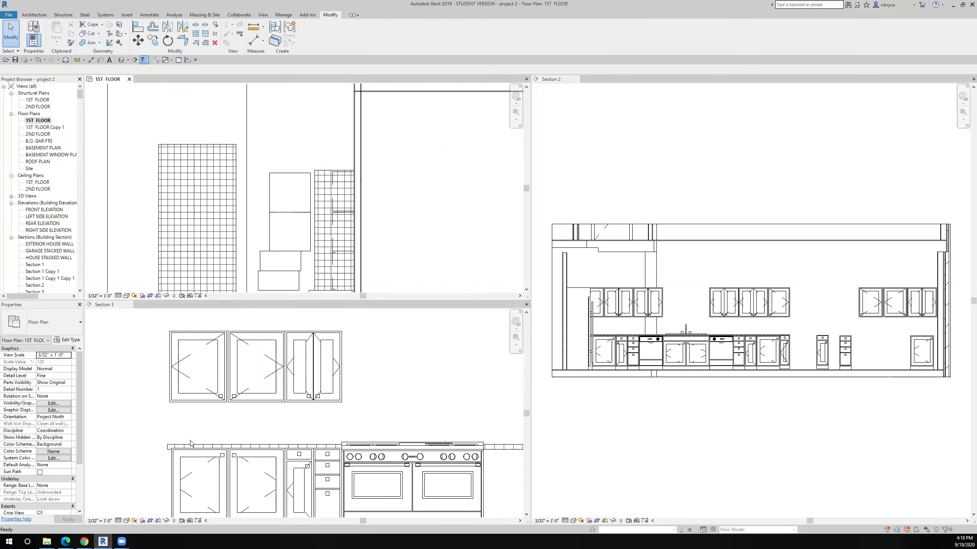
scroll(201, 414, down, 2)
scroll(204, 413, down, 1)
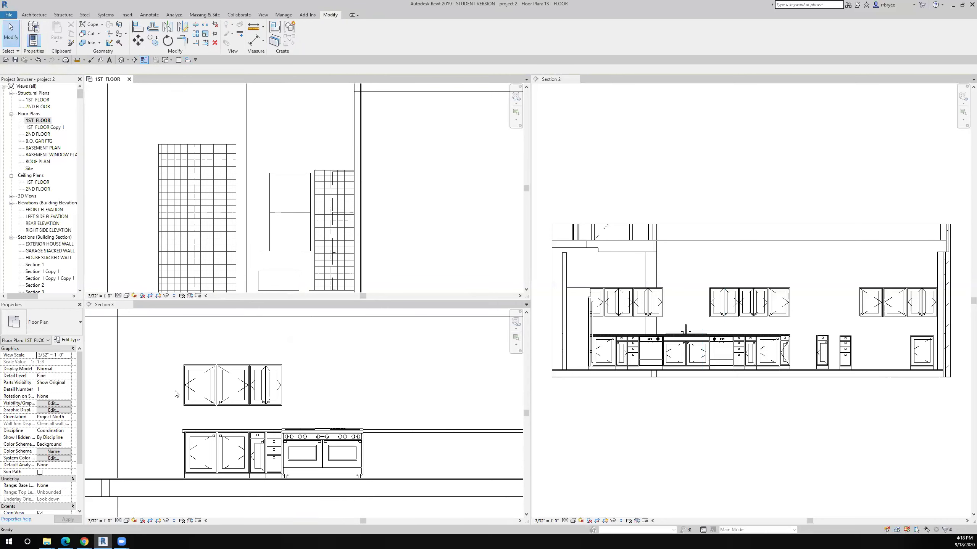
middle_drag(141, 372, 111, 355)
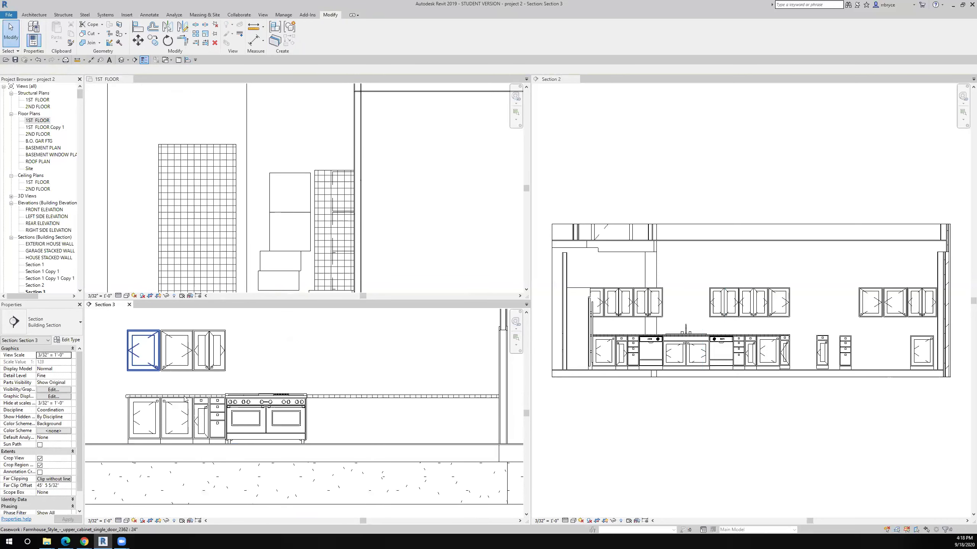
Select the two upper cabinets and four base cabinets left of the range, including the drawer base
click(221, 343)
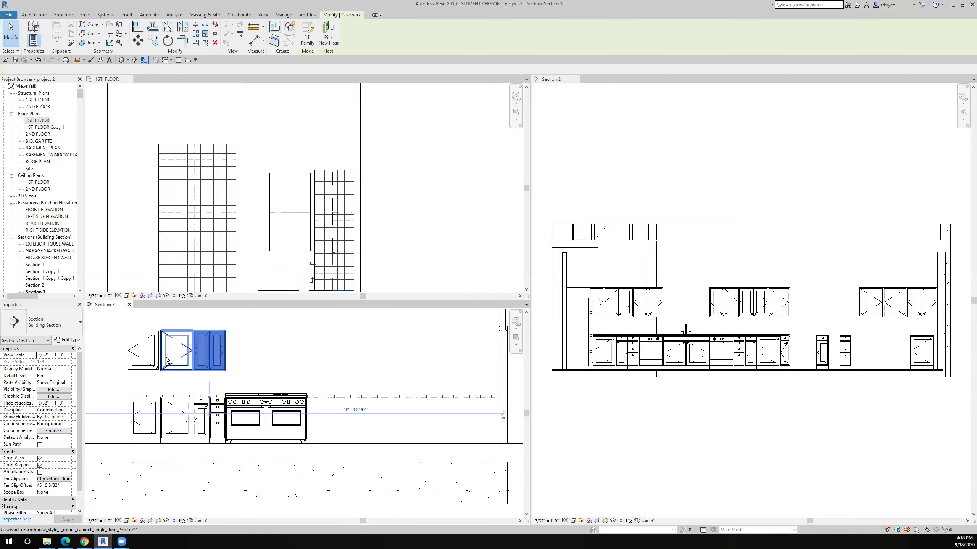
ctrl+click(140, 344)
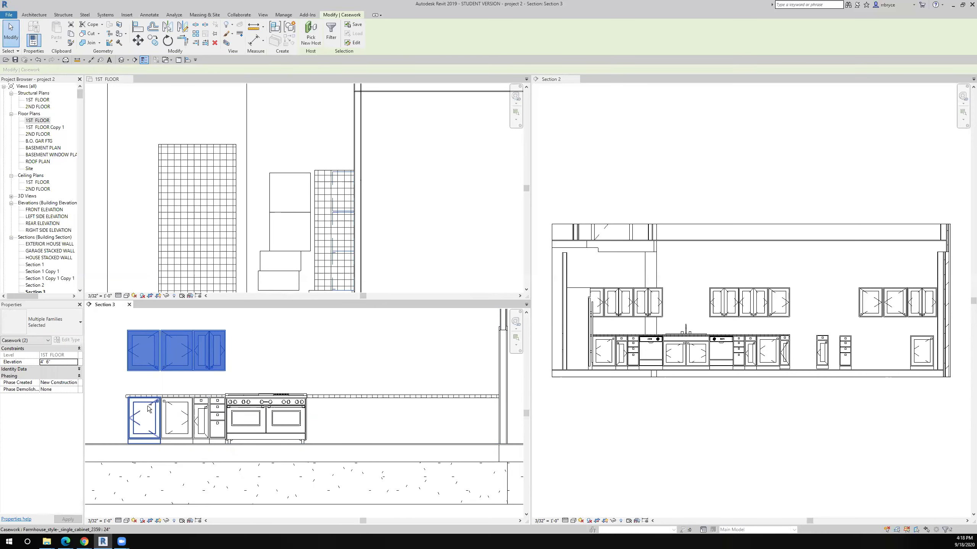
ctrl+click(150, 409)
ctrl+click(187, 429)
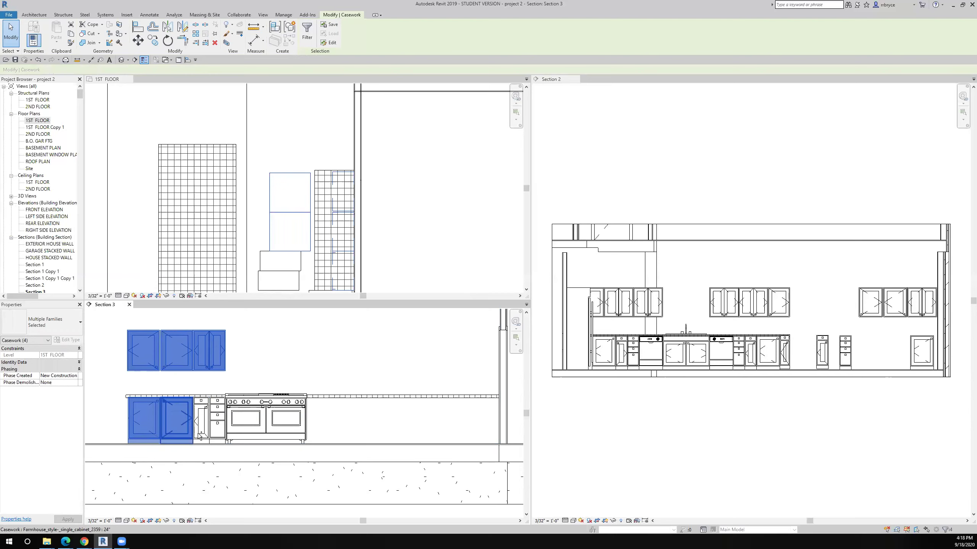
ctrl+click(200, 434)
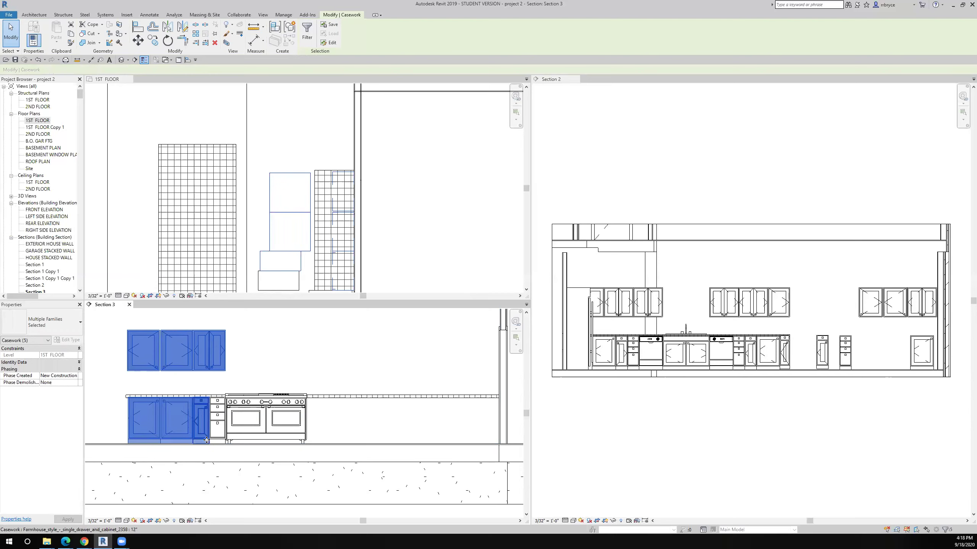
ctrl+click(220, 421)
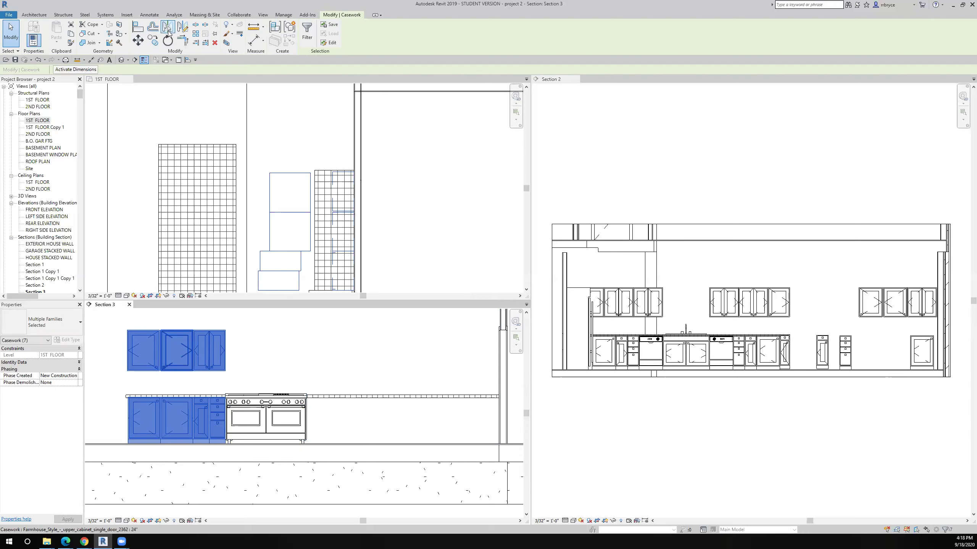
Mirror the selected cabinets across the range's centre divider
click(168, 26)
scroll(285, 414, up, 5)
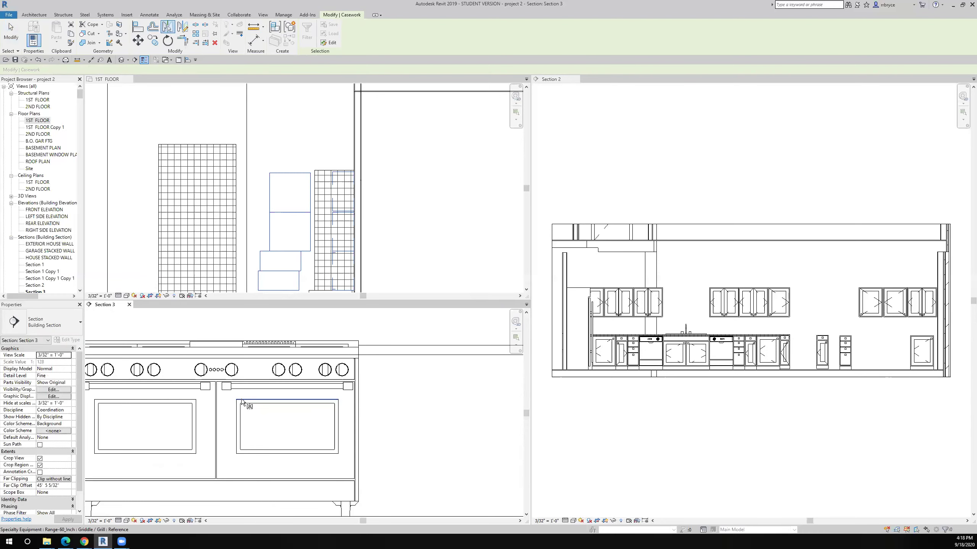
click(222, 407)
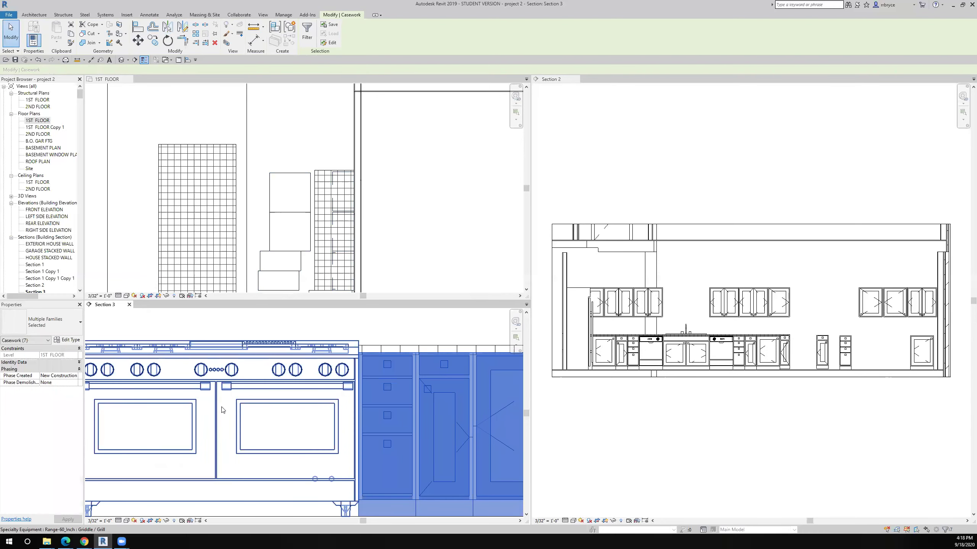
scroll(231, 416, down, 5)
key(Escape)
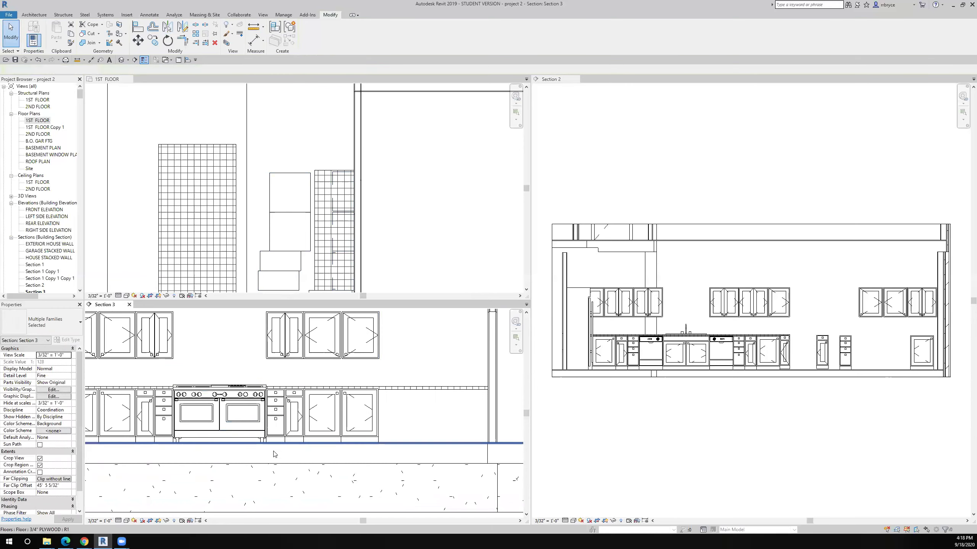
scroll(287, 458, down, 3)
middle_drag(292, 462, 323, 484)
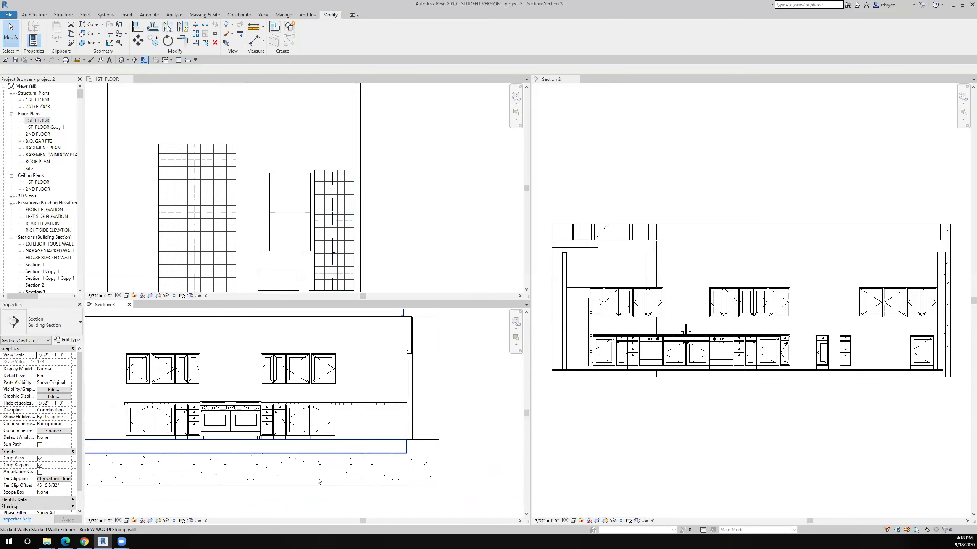
Select the two right-side upper cabinets and the two base cabinets below them
click(301, 374)
ctrl+click(323, 378)
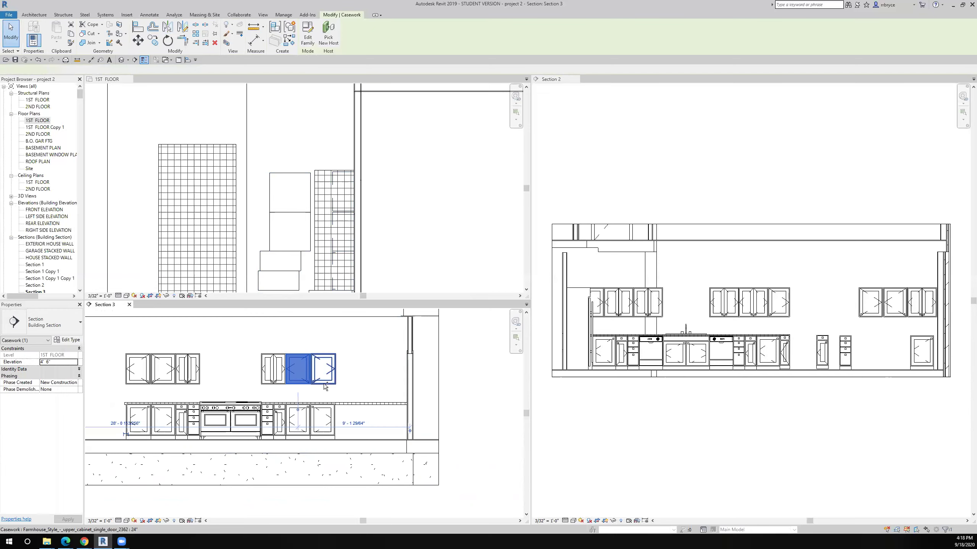
ctrl+click(301, 424)
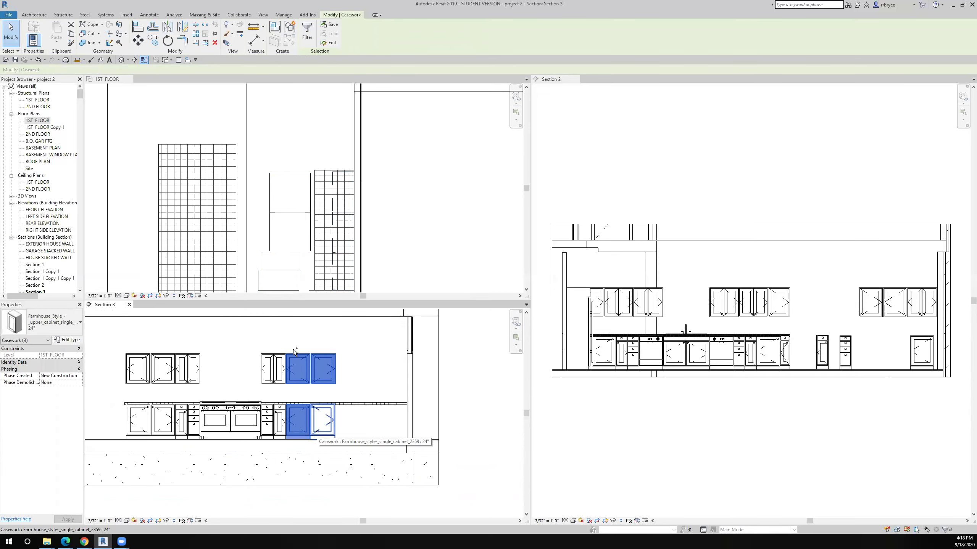
ctrl+click(322, 423)
Copy the selected cabinets from a cabinet corner to the right end of the run
click(153, 42)
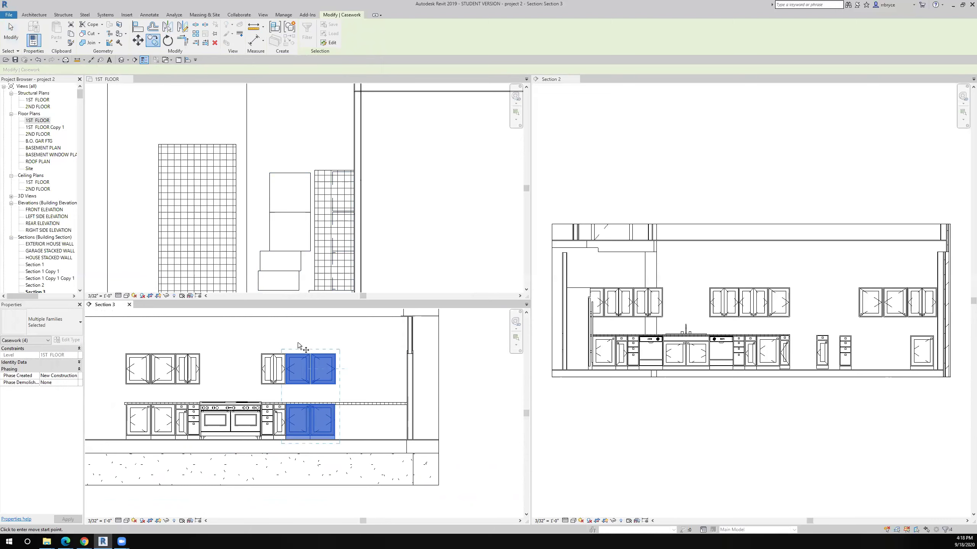
scroll(298, 342, up, 6)
click(240, 393)
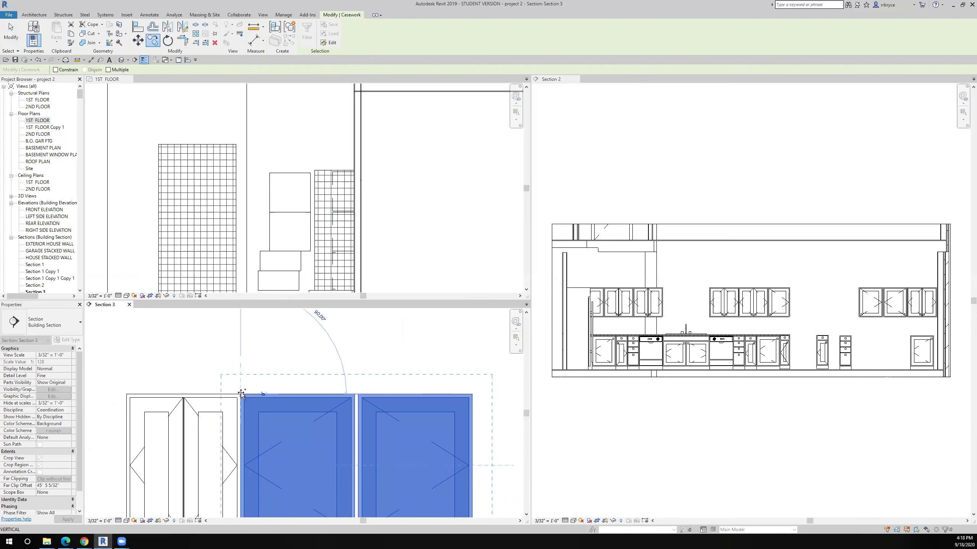
scroll(240, 394, down, 3)
scroll(364, 380, up, 5)
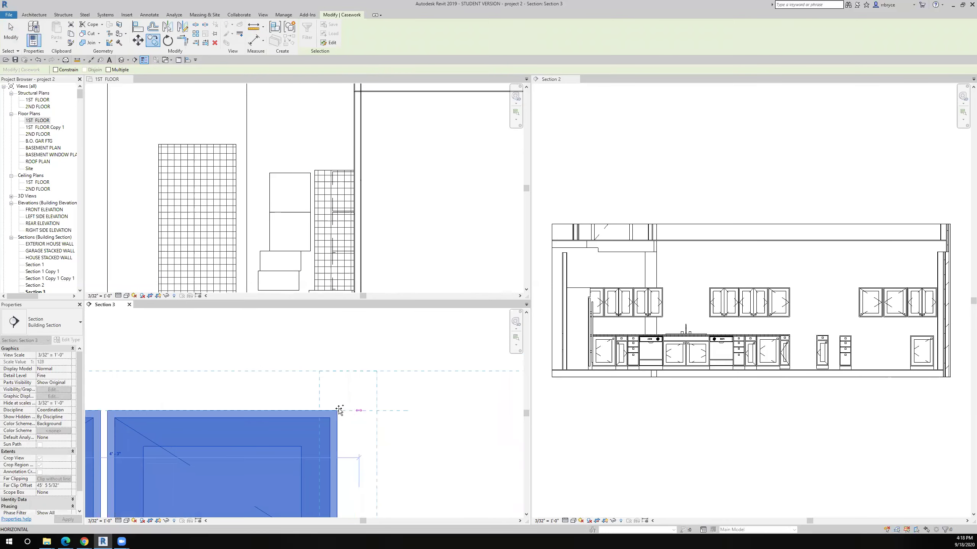
click(341, 411)
scroll(359, 387, down, 6)
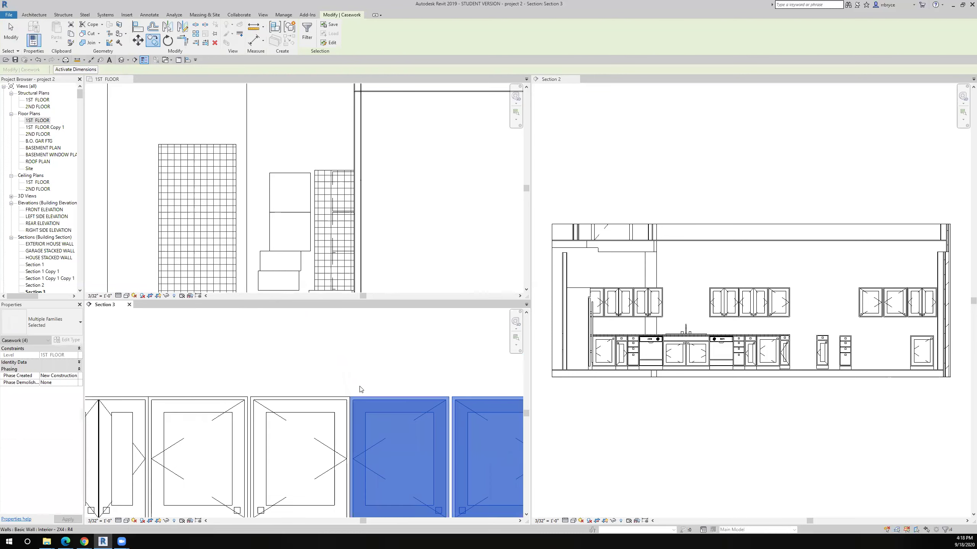
key(Escape)
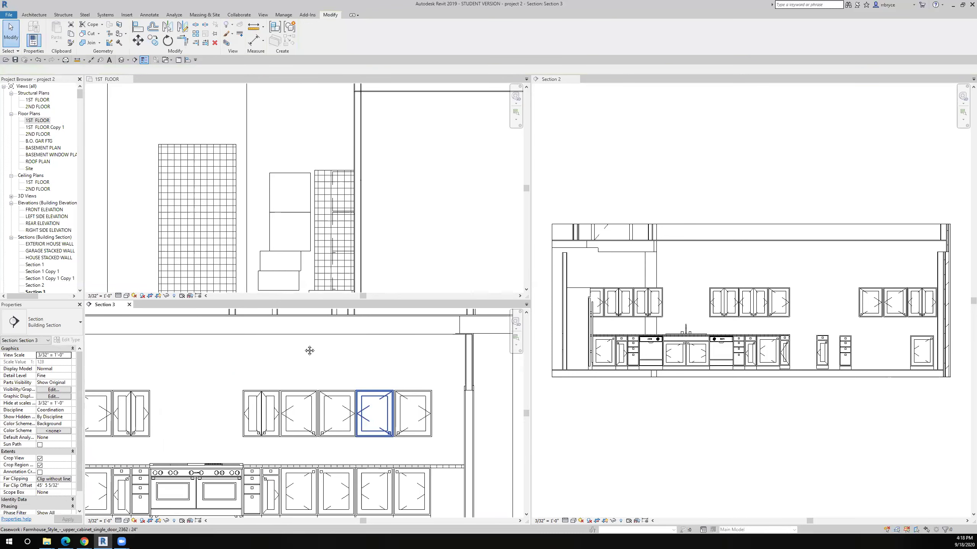
middle_drag(316, 349, 260, 308)
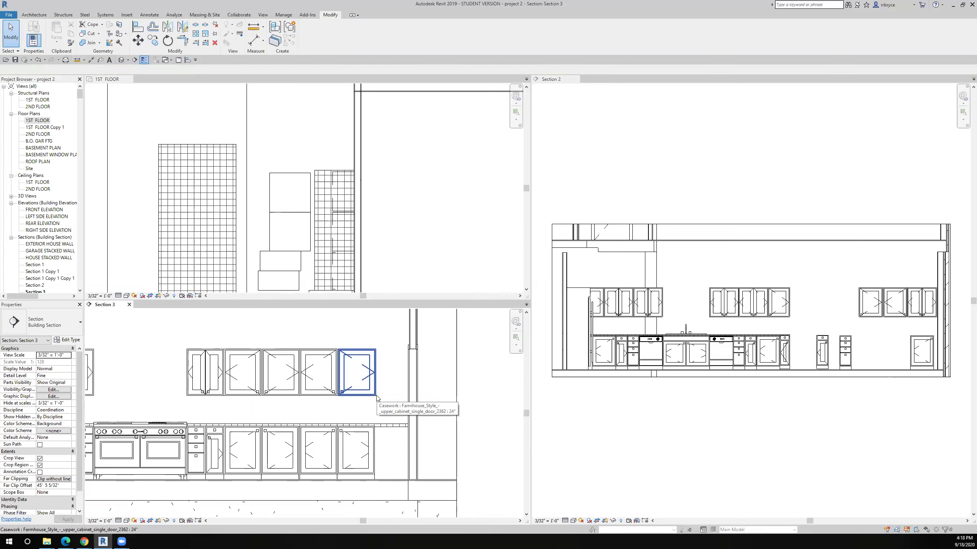
Copy the 4-drawer base cabinet to the right end of the run
click(199, 440)
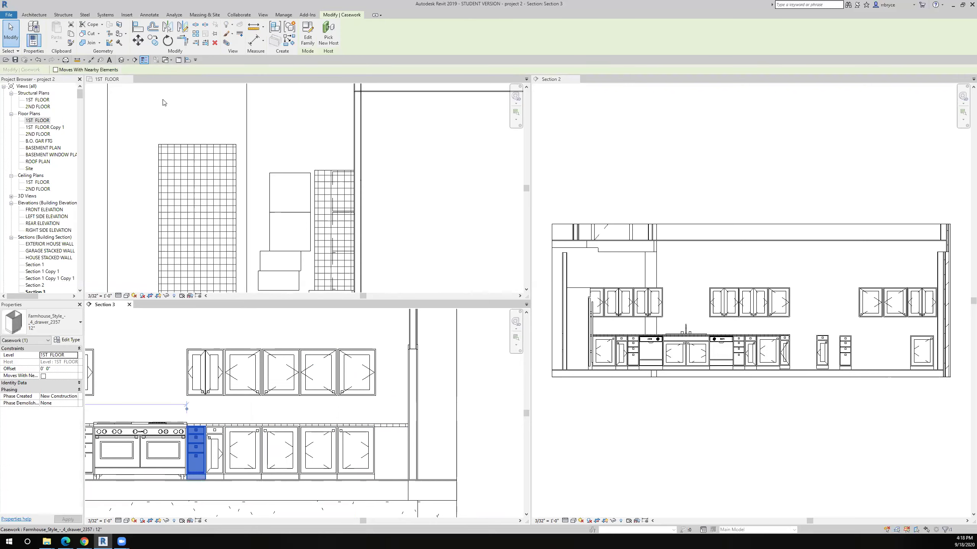
click(153, 40)
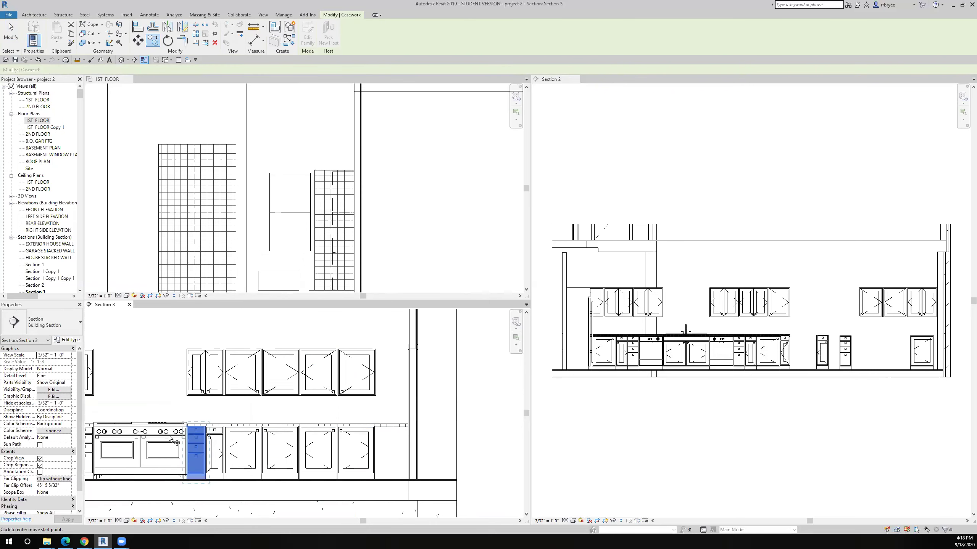
scroll(194, 427, up, 5)
click(151, 448)
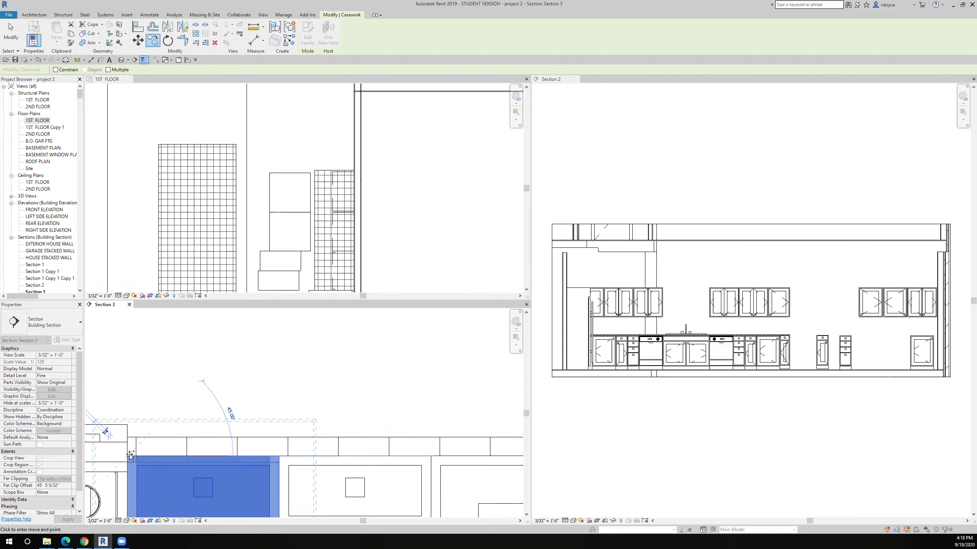
scroll(131, 456, down, 2)
scroll(131, 456, down, 2)
scroll(381, 466, up, 3)
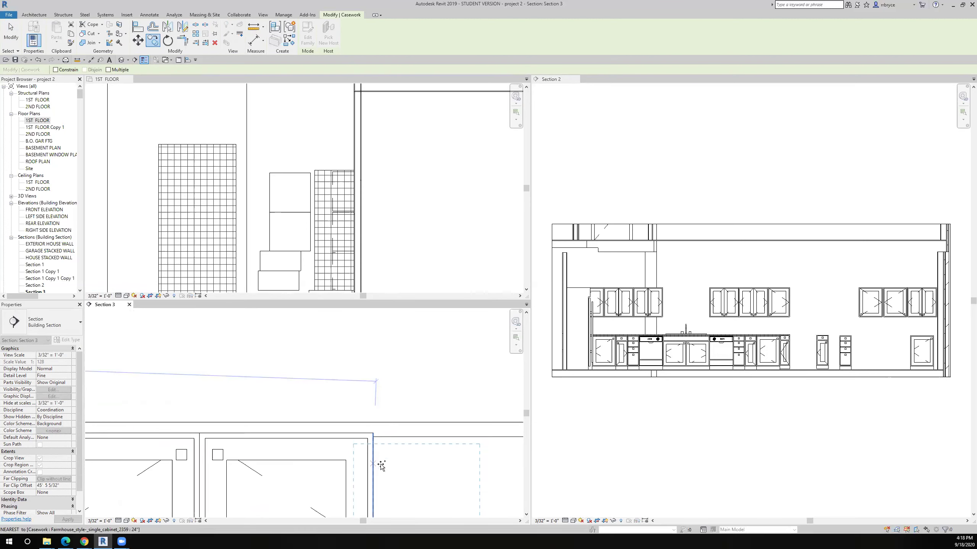
scroll(367, 406, up, 2)
click(367, 404)
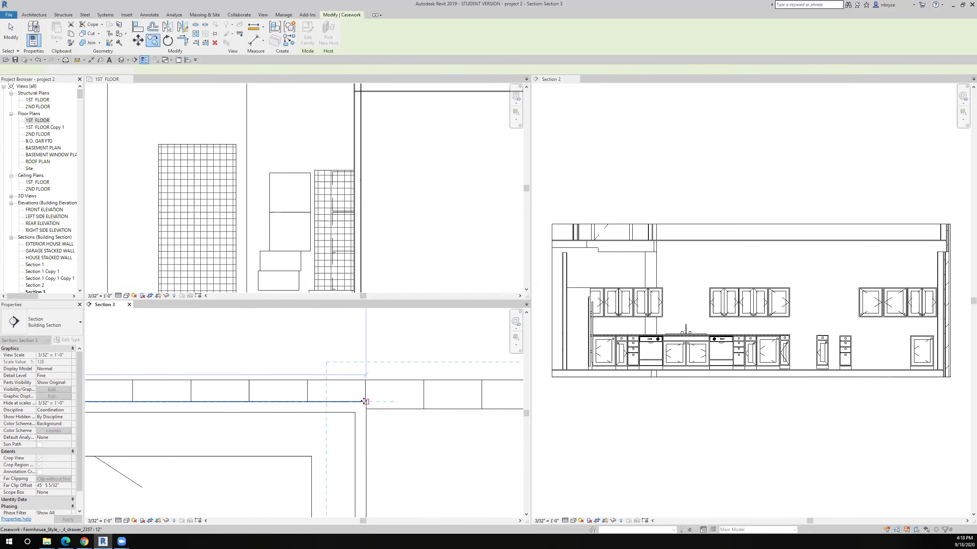
scroll(363, 401, down, 1)
click(421, 463)
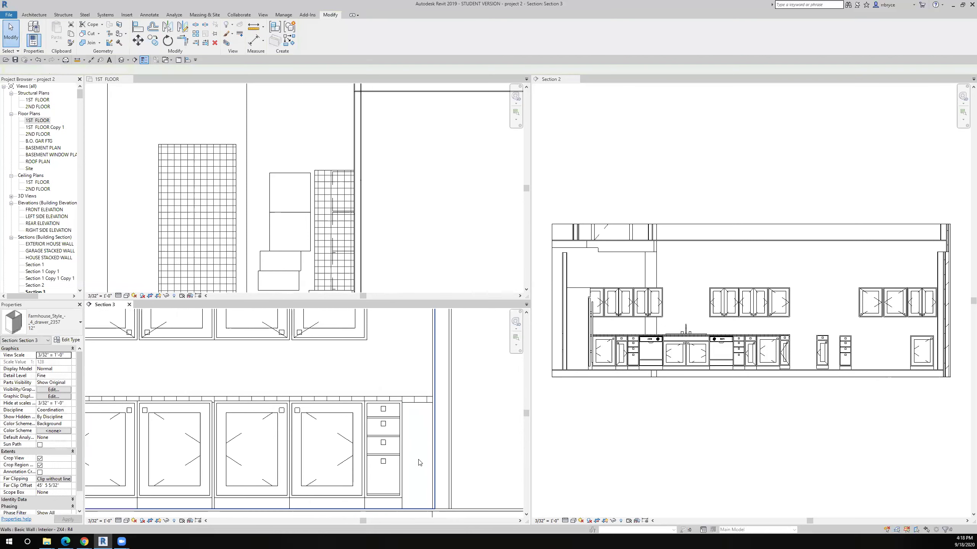
Measure from the drawer cabinet's edge to the wall and copy the total length, 1' - 9 187/256"
click(254, 26)
scroll(357, 425, up, 2)
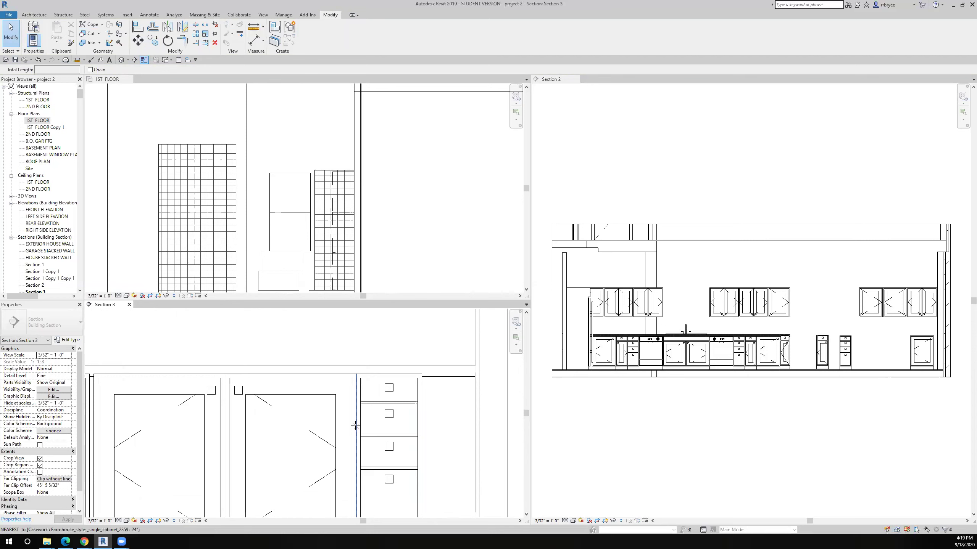
click(356, 425)
click(474, 422)
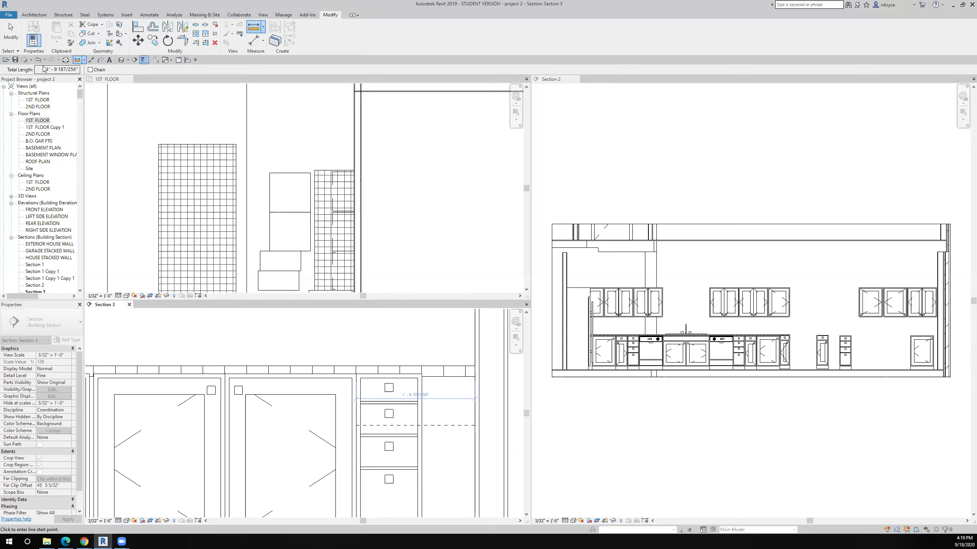
drag(45, 69, 79, 70)
key(ctrl+c)
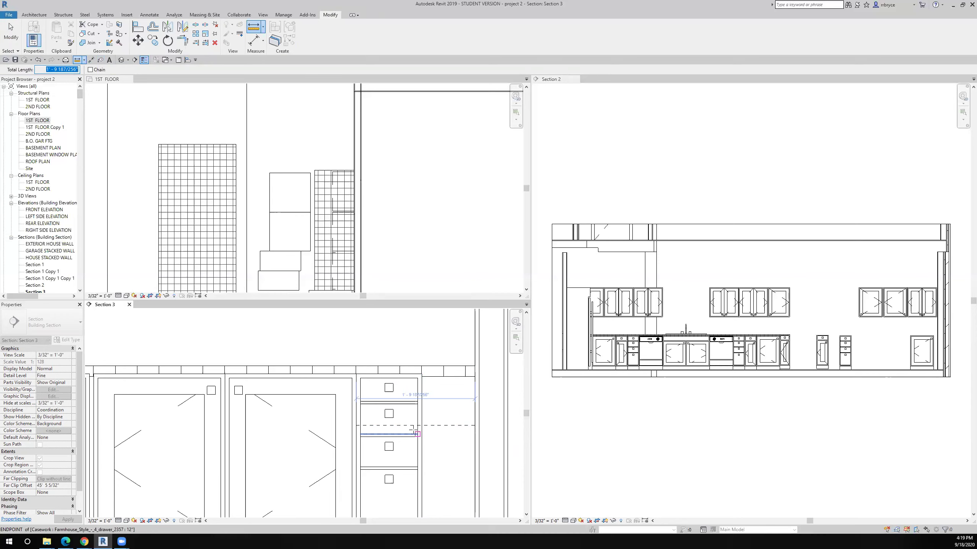
key(Escape)
key(Escape)
click(416, 403)
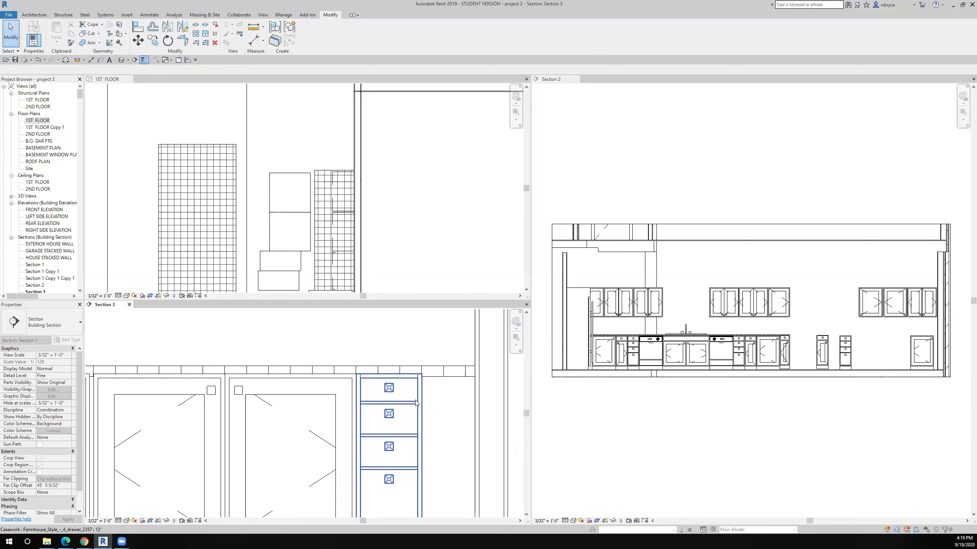
Duplicate the 4-drawer cabinet's type as 1' - 9 187/256" and set its Width to that value
click(416, 403)
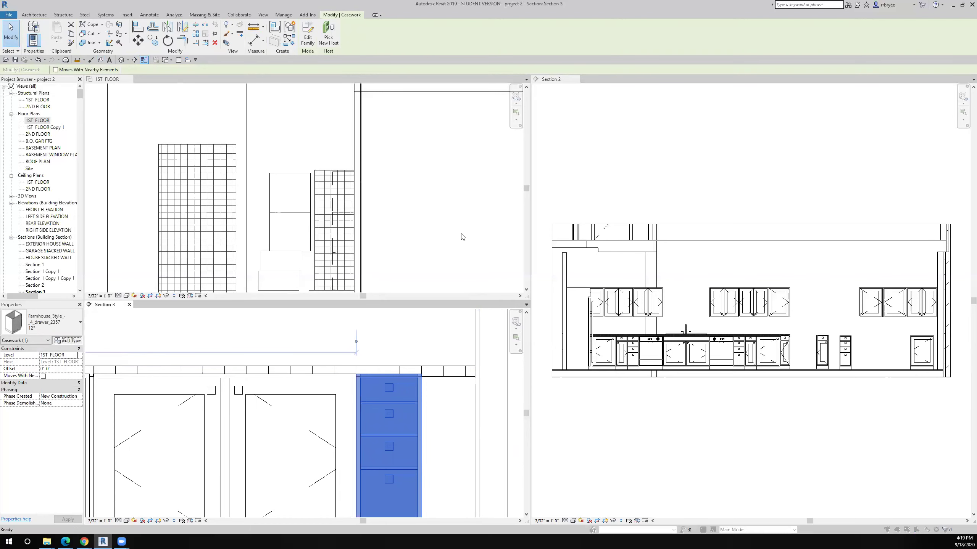
click(656, 141)
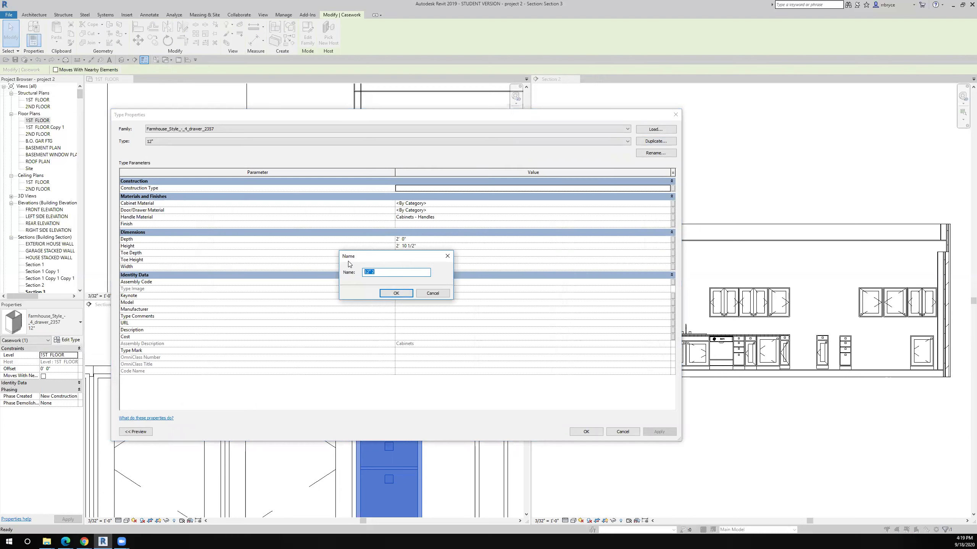
key(ctrl+v)
click(402, 296)
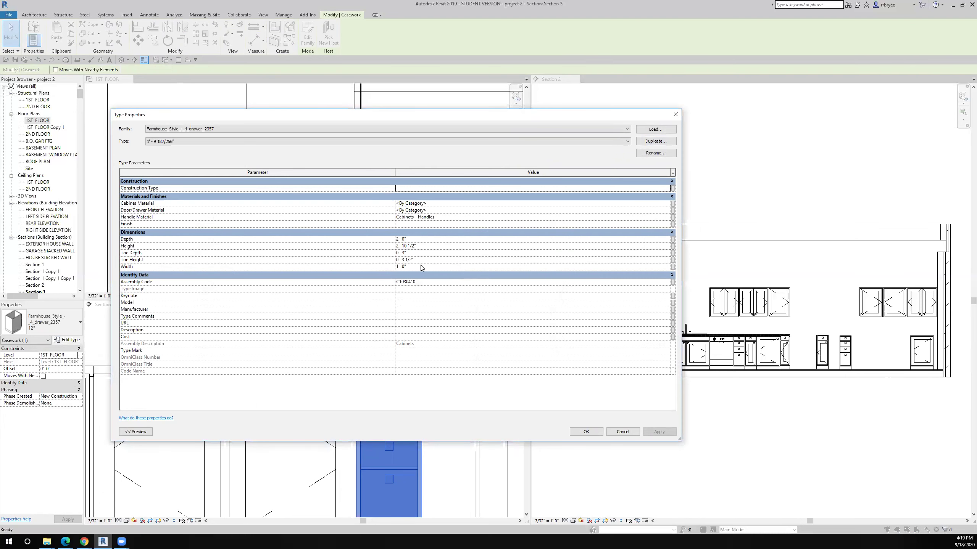
click(421, 266)
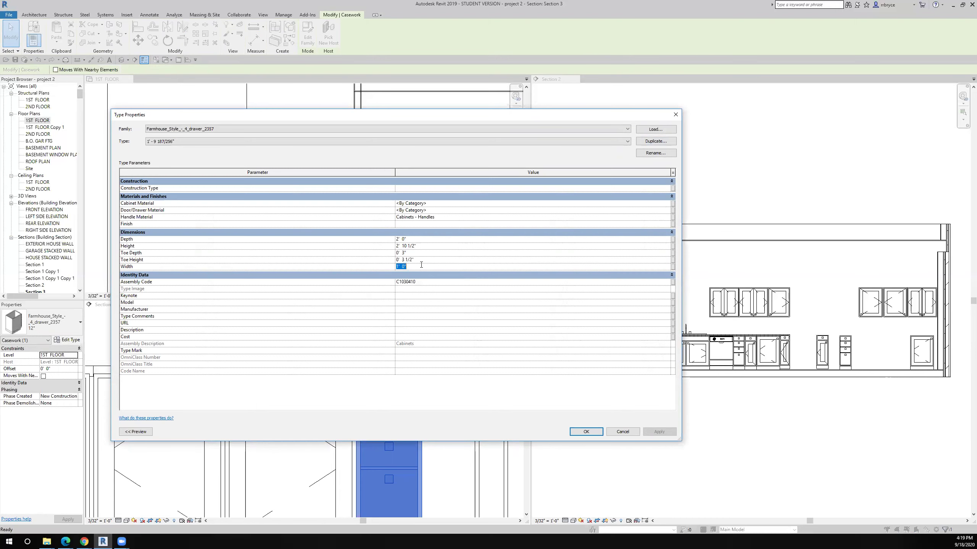
key(ctrl+v)
click(580, 432)
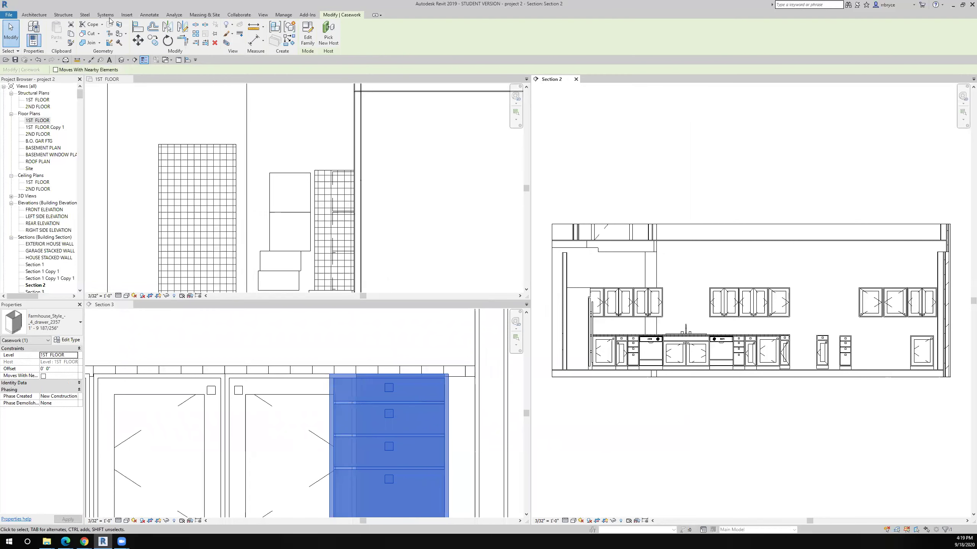
Align the right-end drawer cabinet's edge to the vertical reference line in Section 3
click(137, 27)
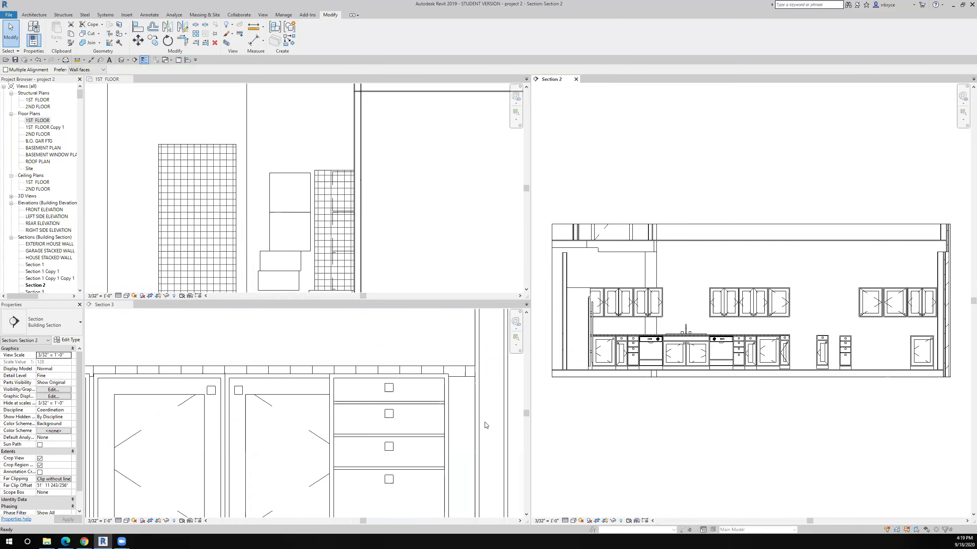
click(475, 418)
click(475, 418)
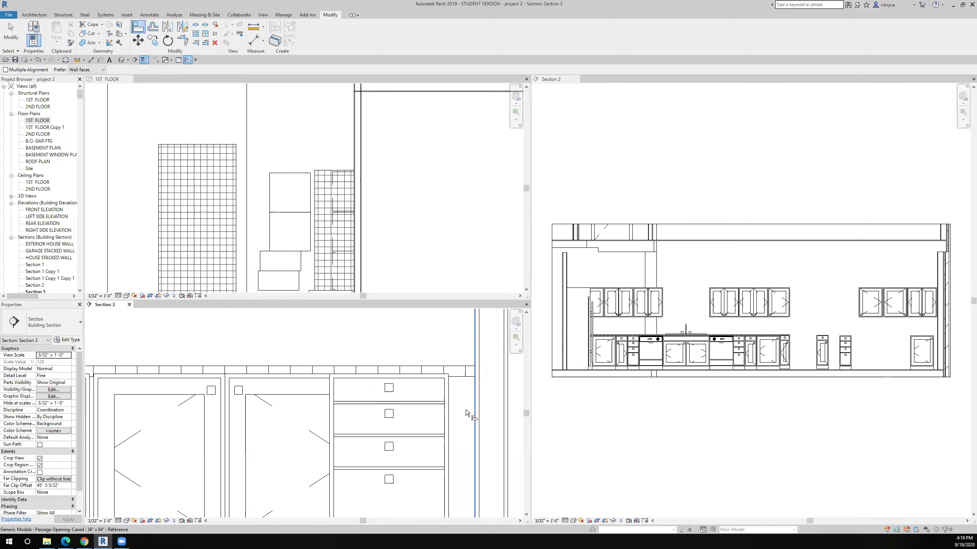
click(450, 415)
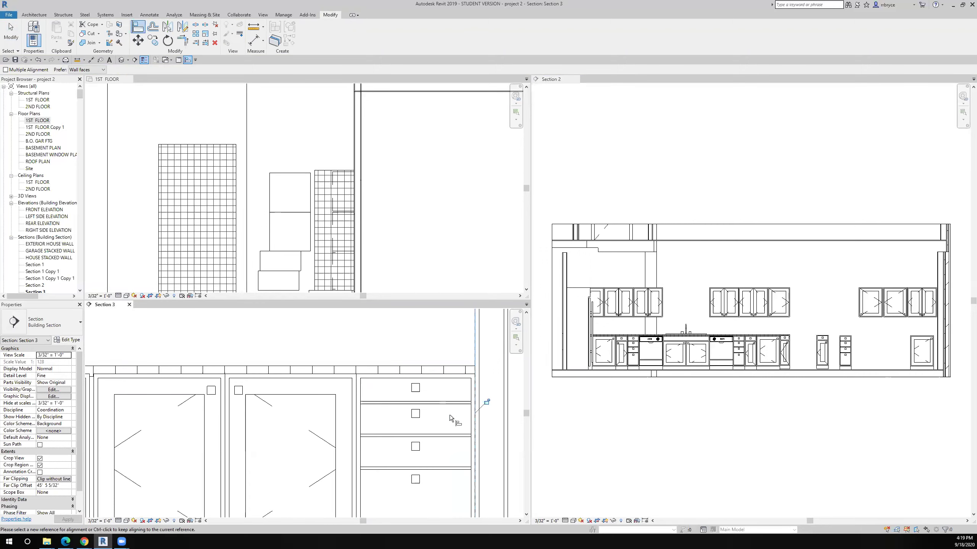
scroll(449, 416, down, 2)
scroll(450, 419, down, 2)
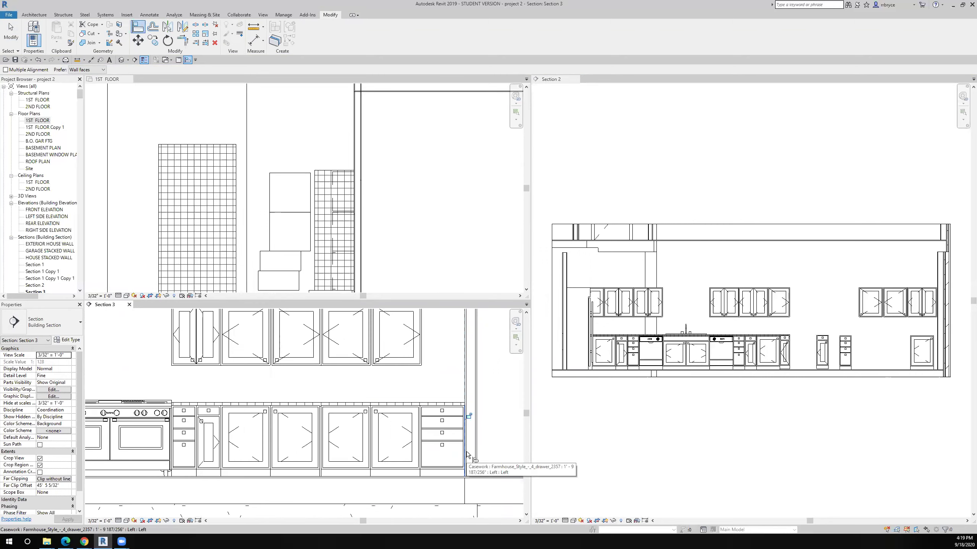
key(Escape)
key(Escape)
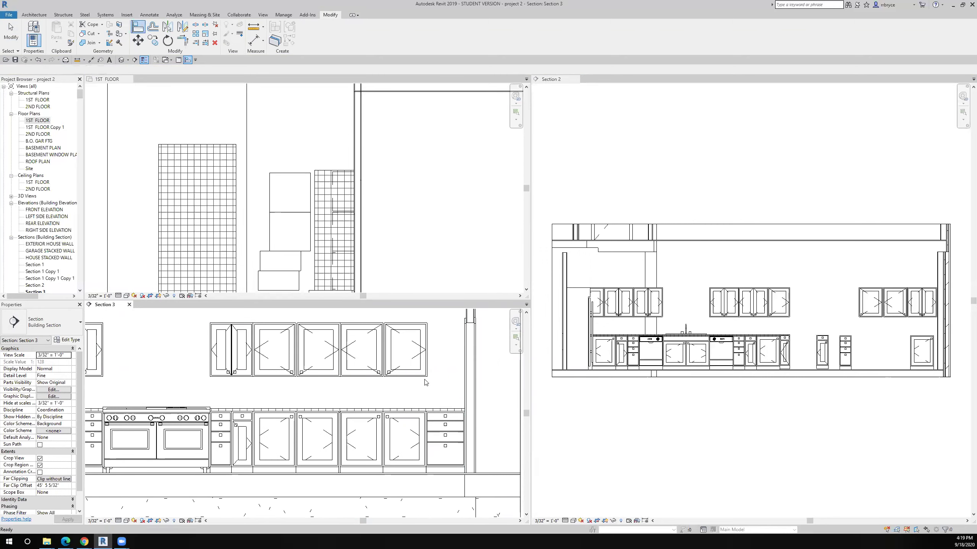
click(423, 380)
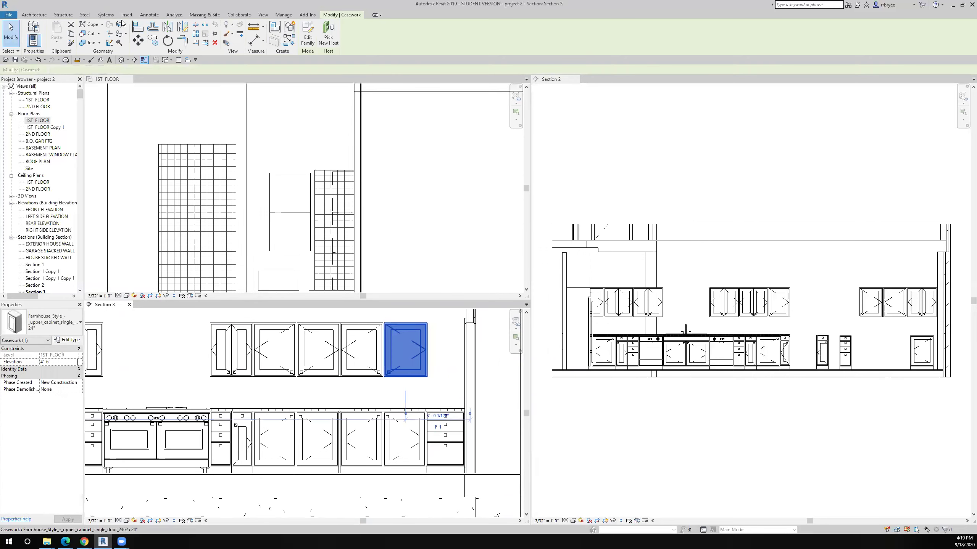
Copy the rightmost upper cabinet from its lower corner to the right of the original
click(152, 40)
scroll(426, 356, up, 5)
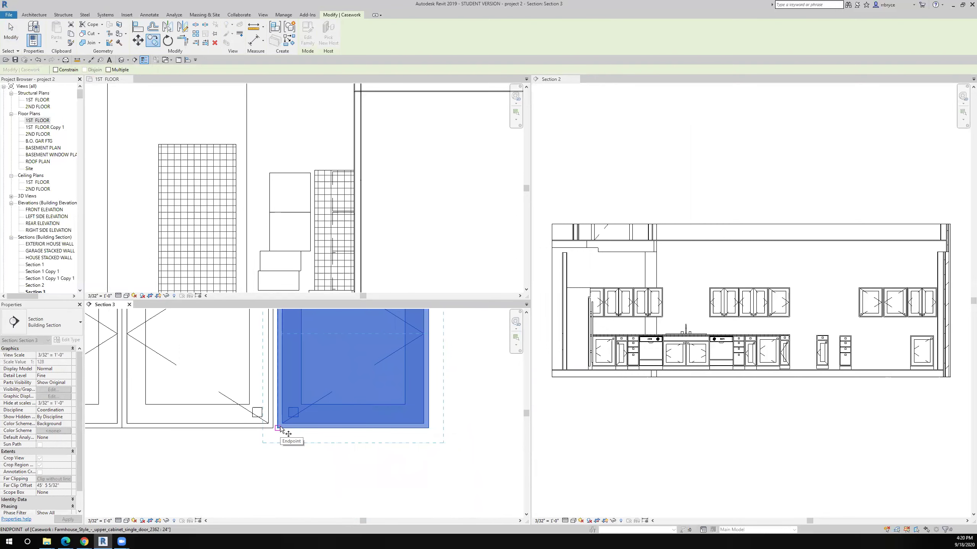
click(281, 429)
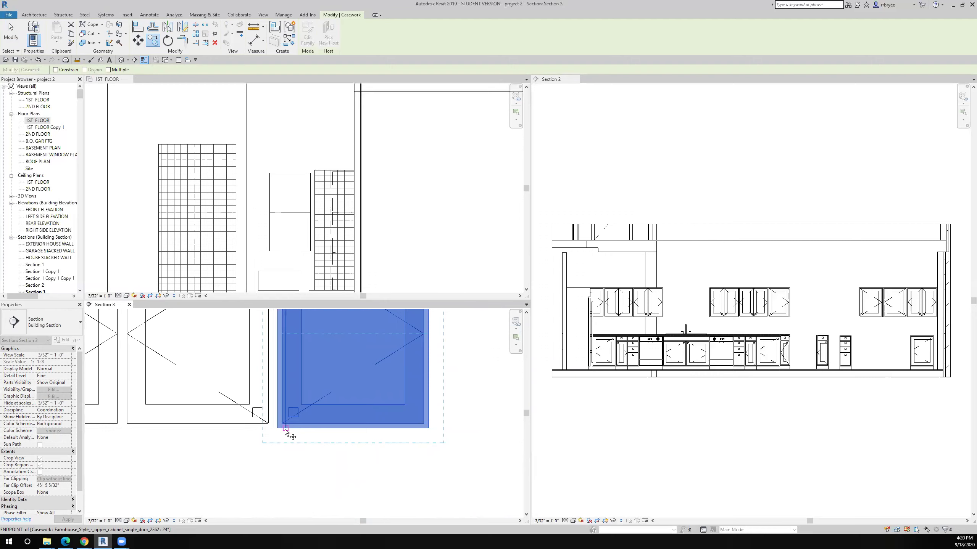
click(284, 428)
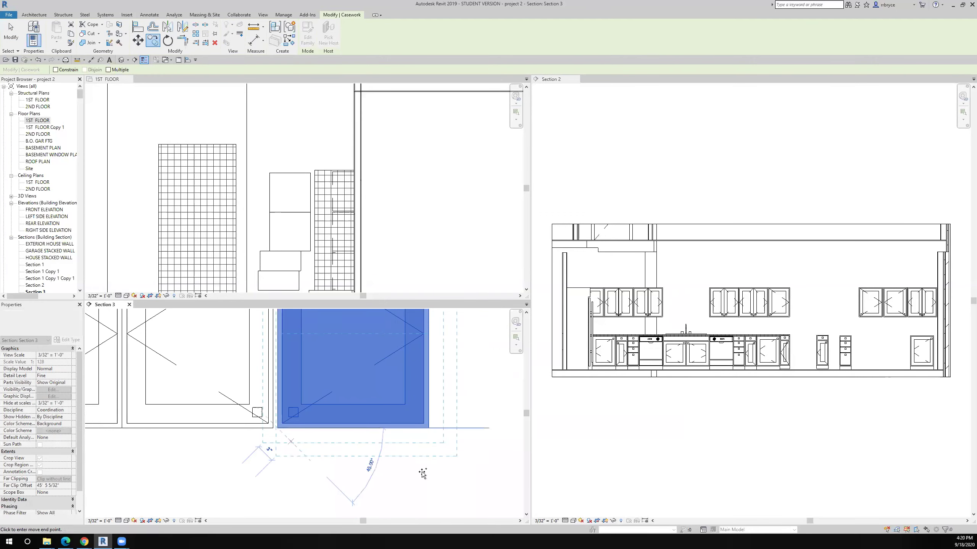
click(434, 453)
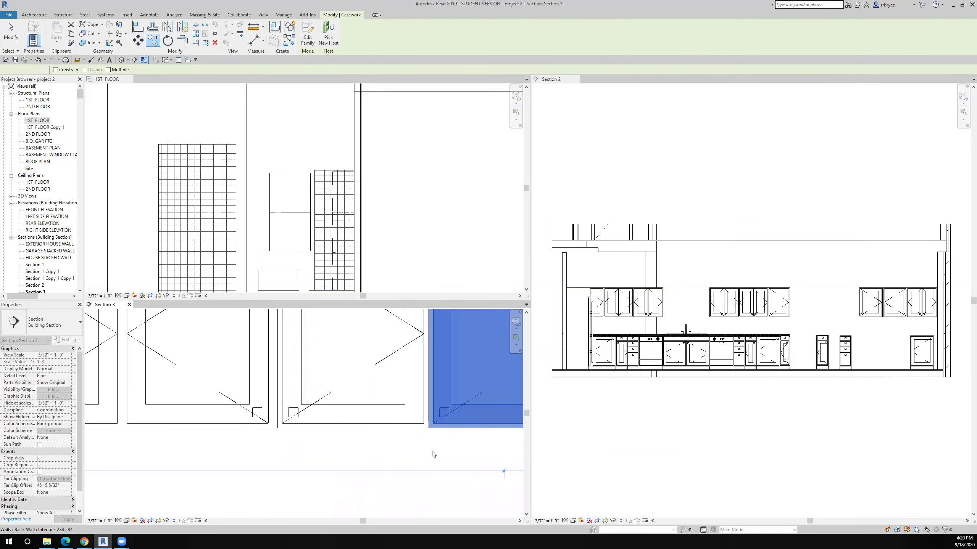
key(Escape)
Align the third upper cabinet's edge to the wall-edge reference
scroll(433, 454, down, 3)
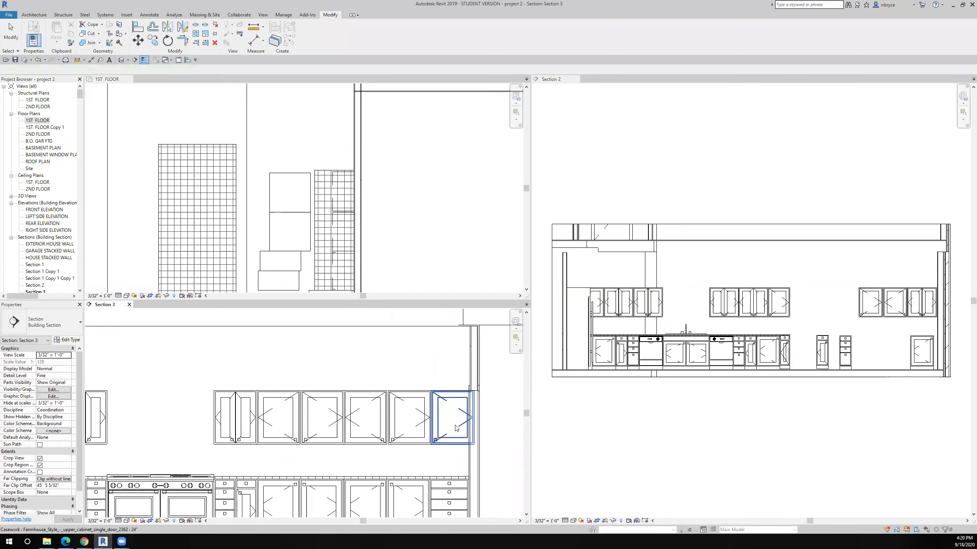
scroll(305, 382, up, 4)
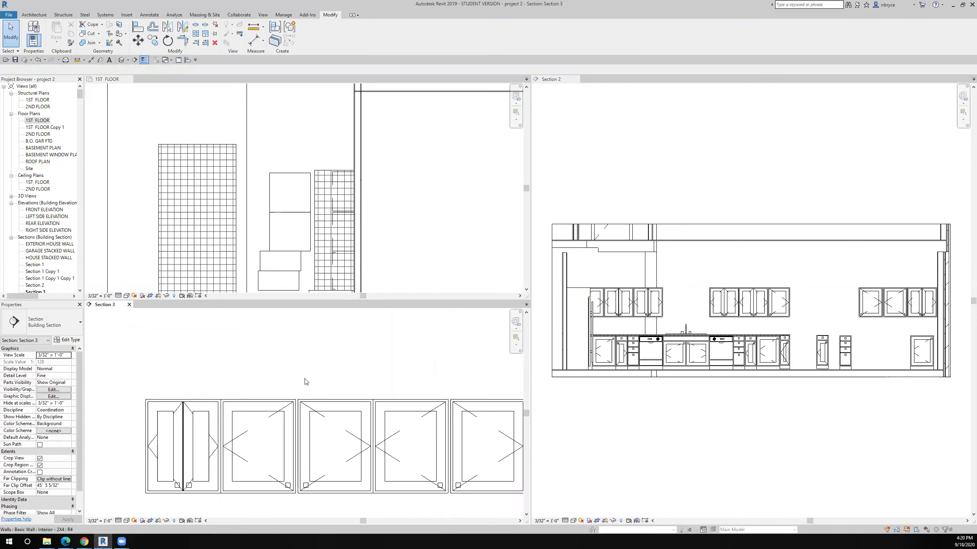
scroll(382, 398, down, 2)
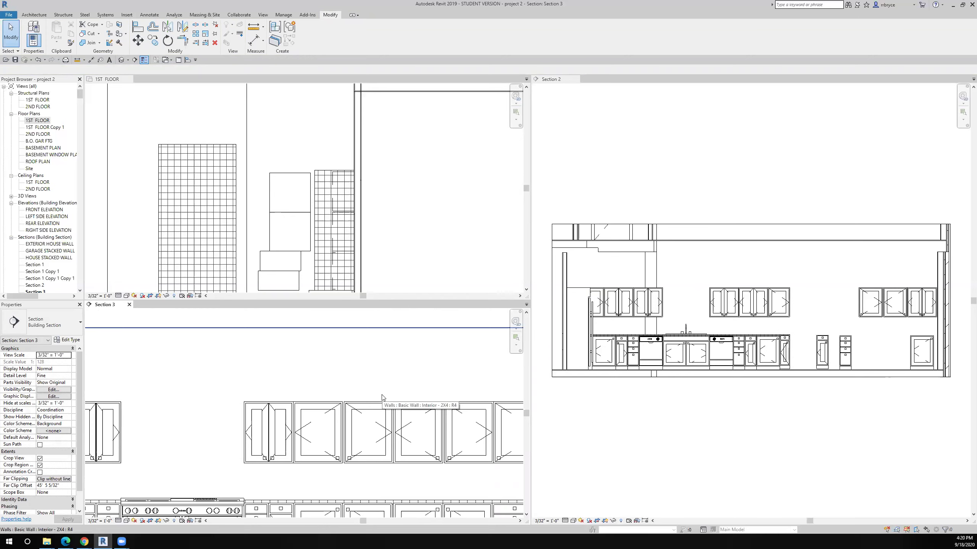
scroll(381, 398, up, 3)
middle_drag(524, 381, 231, 383)
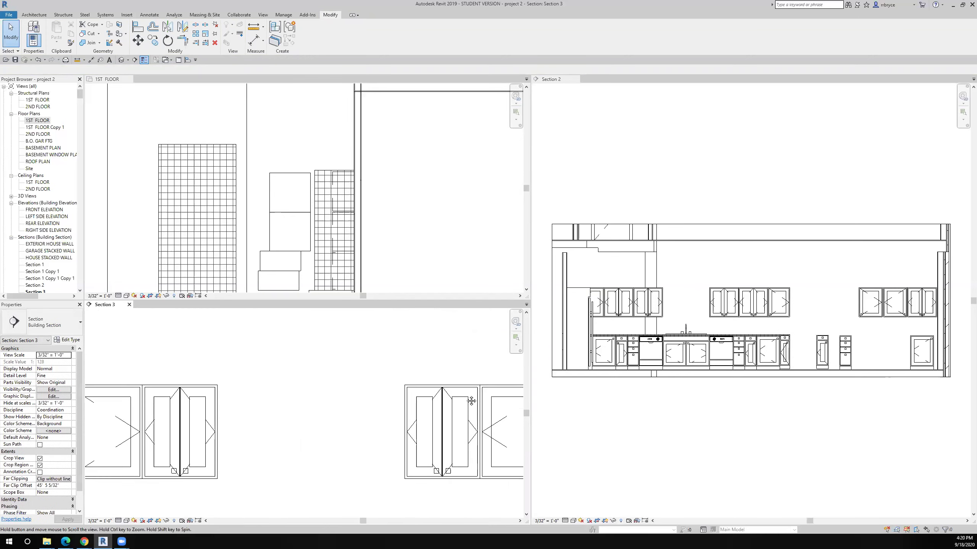
middle_drag(471, 401, 297, 413)
scroll(281, 408, up, 3)
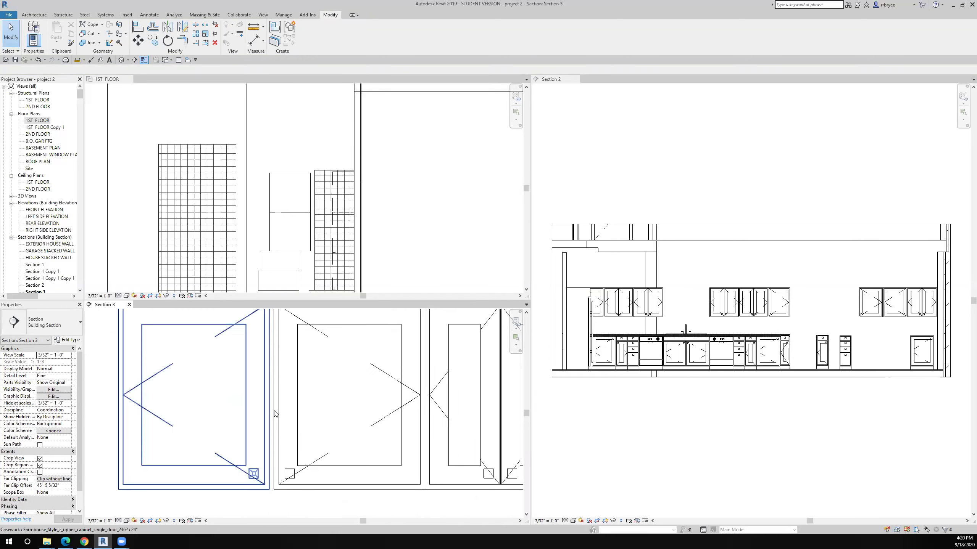
scroll(275, 413, down, 2)
scroll(270, 372, up, 2)
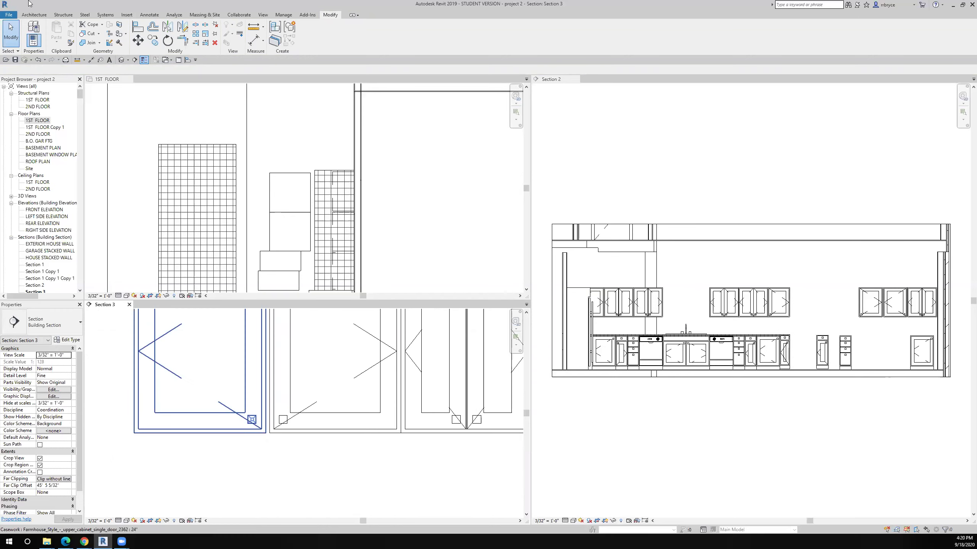
click(139, 28)
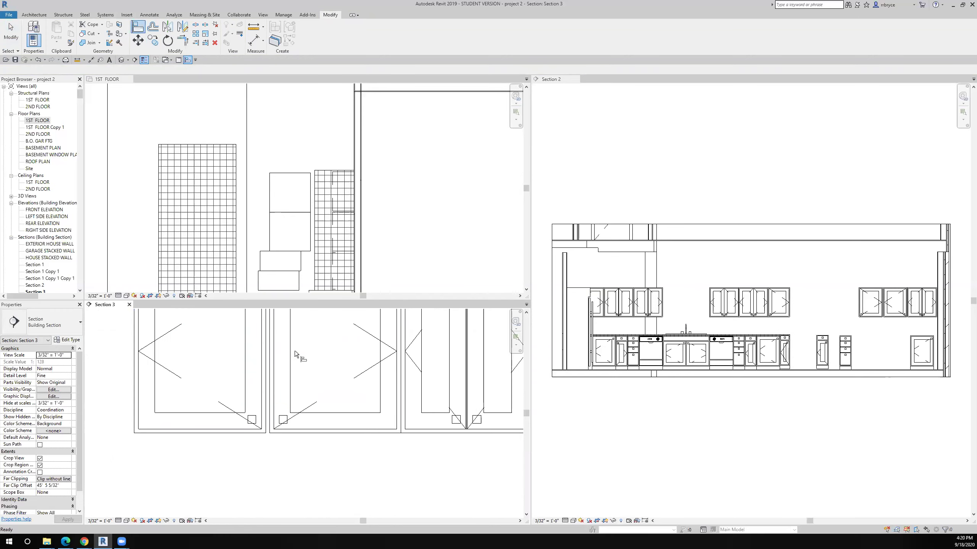
scroll(269, 358, up, 2)
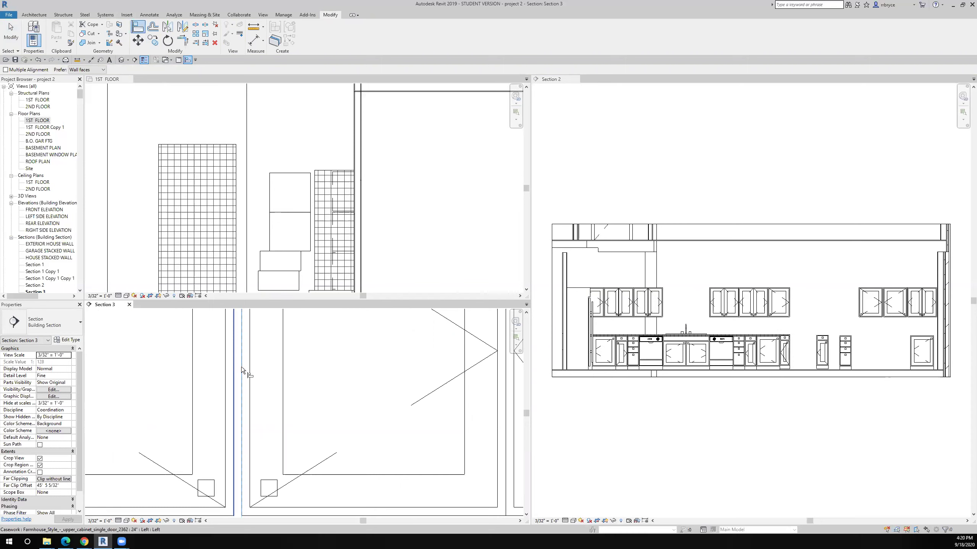
click(241, 366)
scroll(242, 368, down, 2)
middle_drag(365, 421, 371, 408)
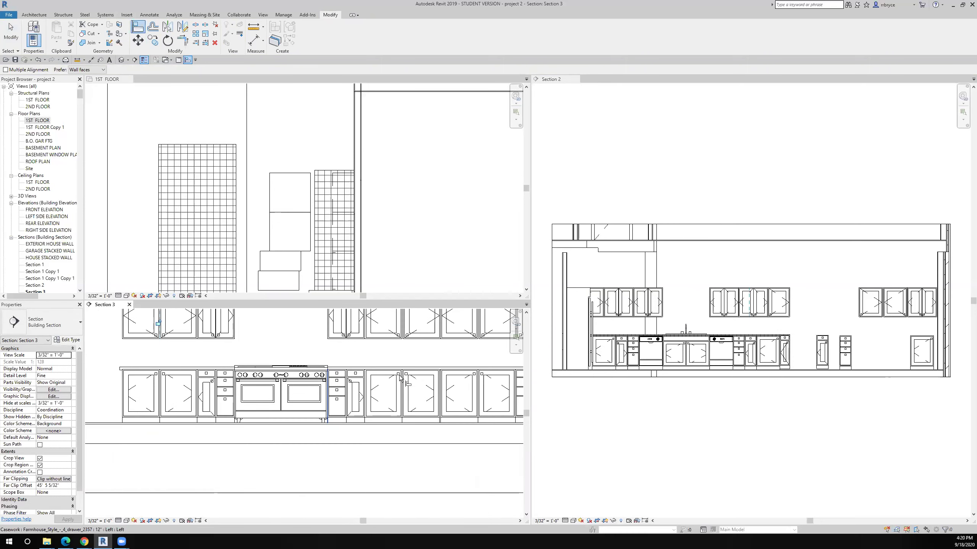
middle_drag(425, 395, 409, 388)
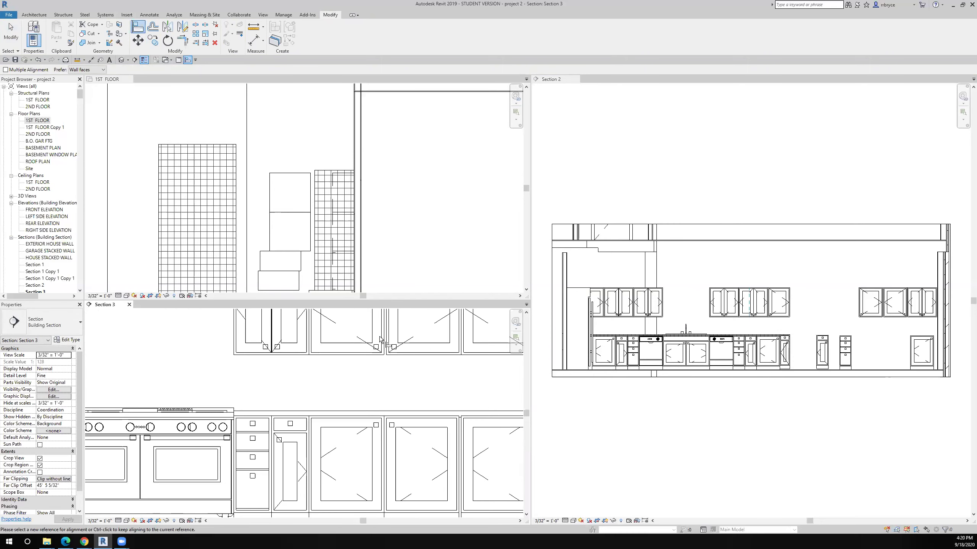
scroll(385, 341, up, 4)
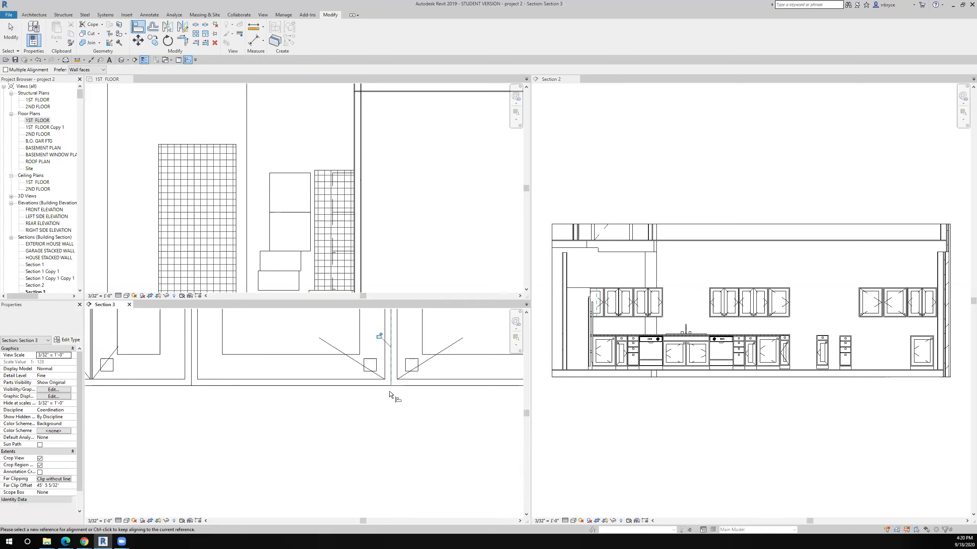
scroll(421, 411, down, 4)
scroll(372, 370, up, 4)
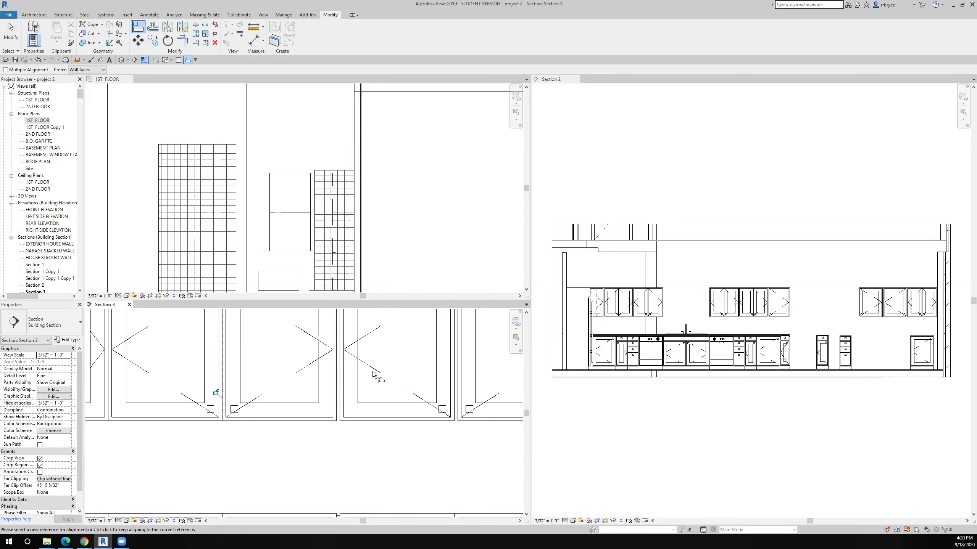
click(336, 382)
click(340, 386)
Align the fourth upper cabinet onto the right cabinet's edge
click(450, 392)
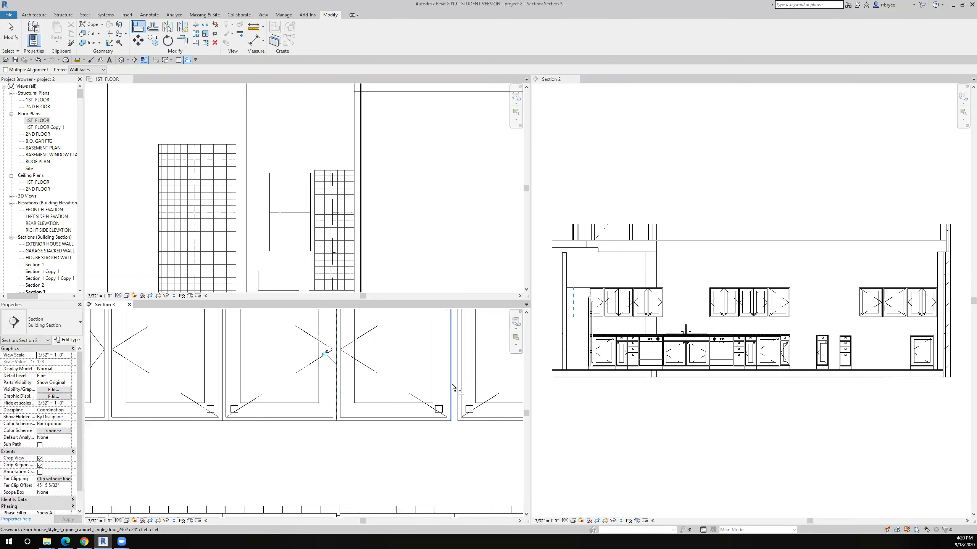
click(458, 396)
scroll(406, 399, down, 4)
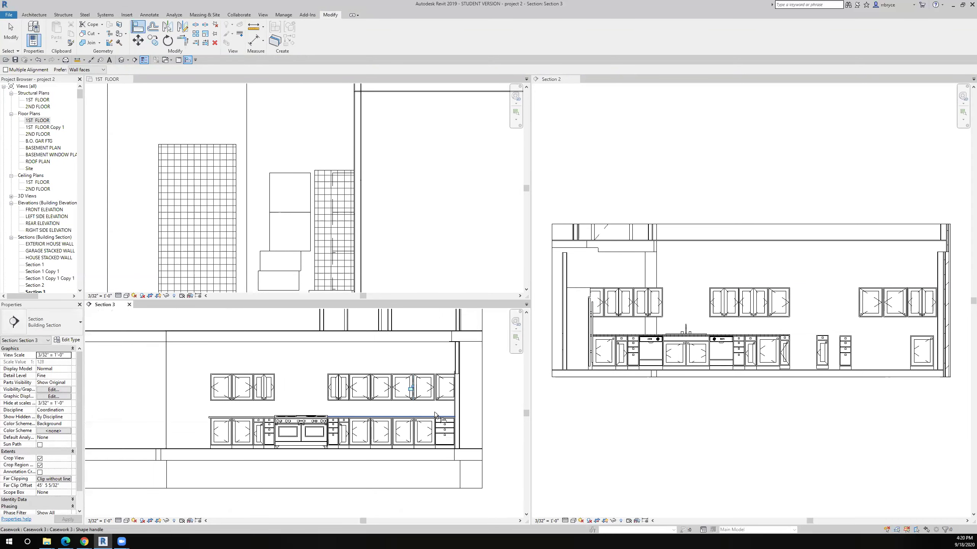
scroll(438, 398, up, 4)
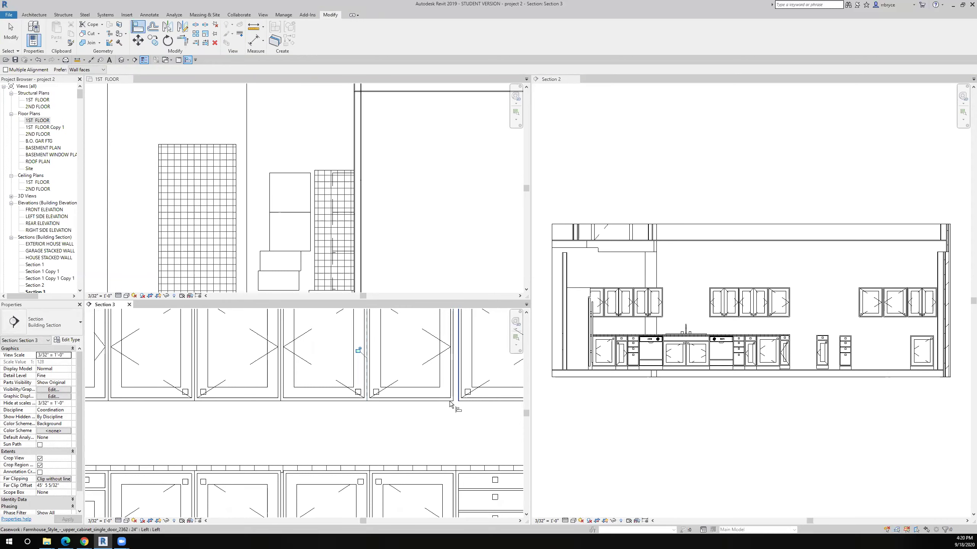
scroll(452, 396, down, 4)
key(Escape)
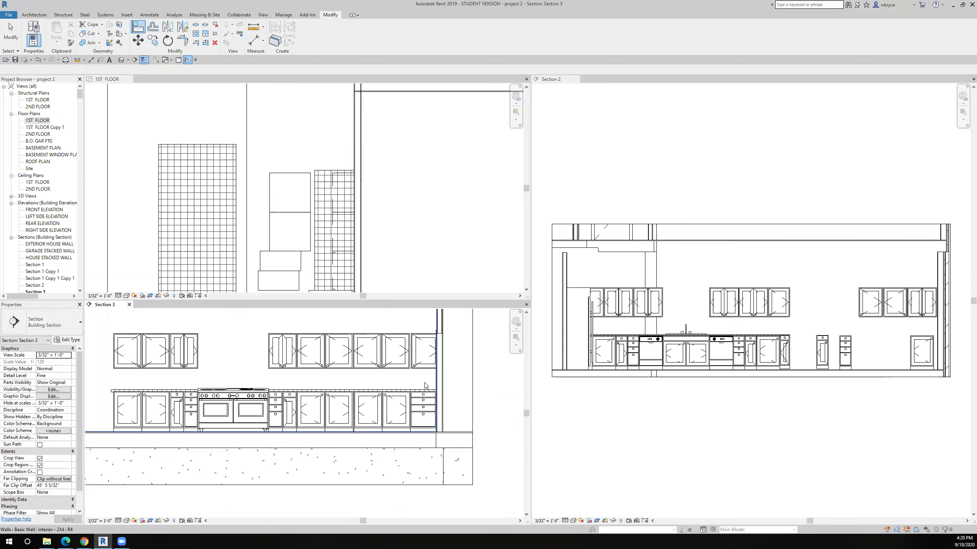
key(Escape)
click(424, 370)
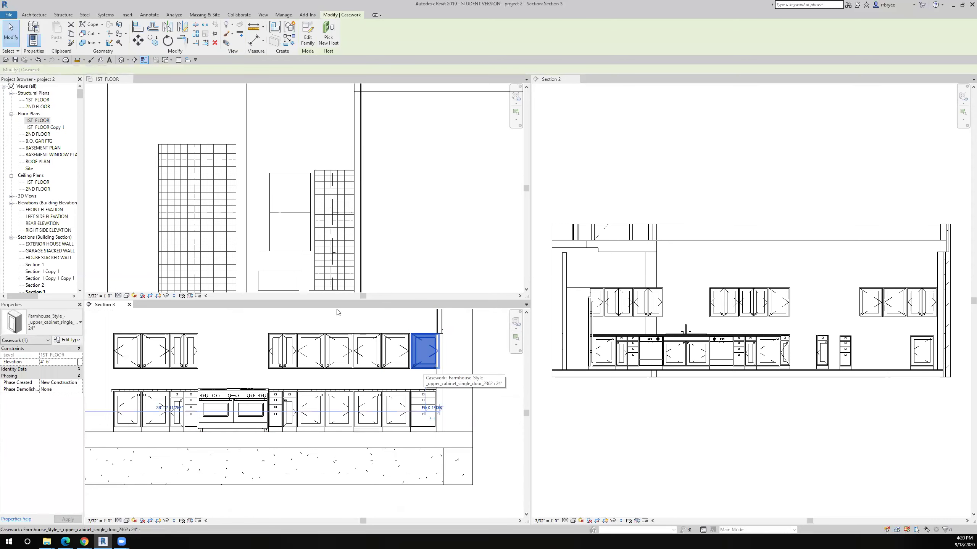
Duplicate the end upper cabinet's type as 1' - 9 187/256" and set its Width to that value
click(71, 340)
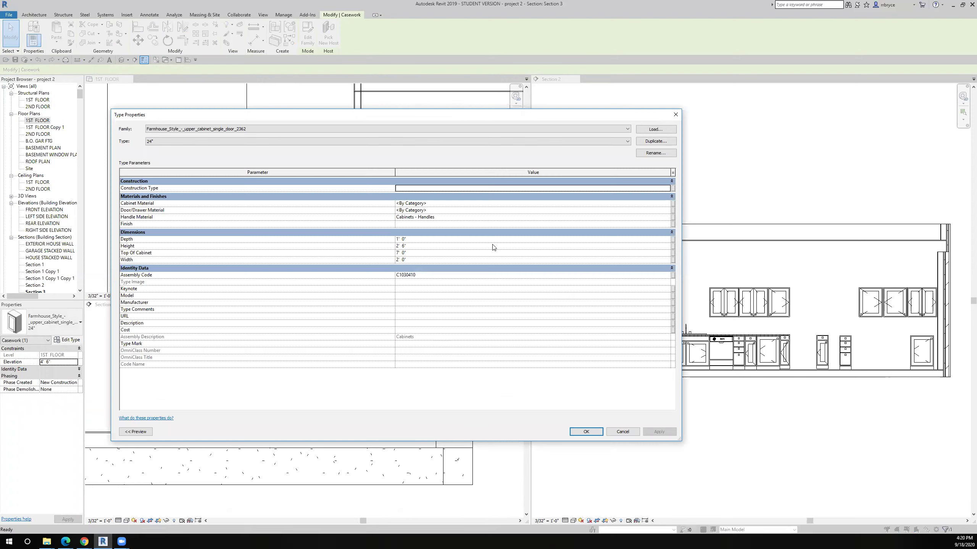
click(650, 141)
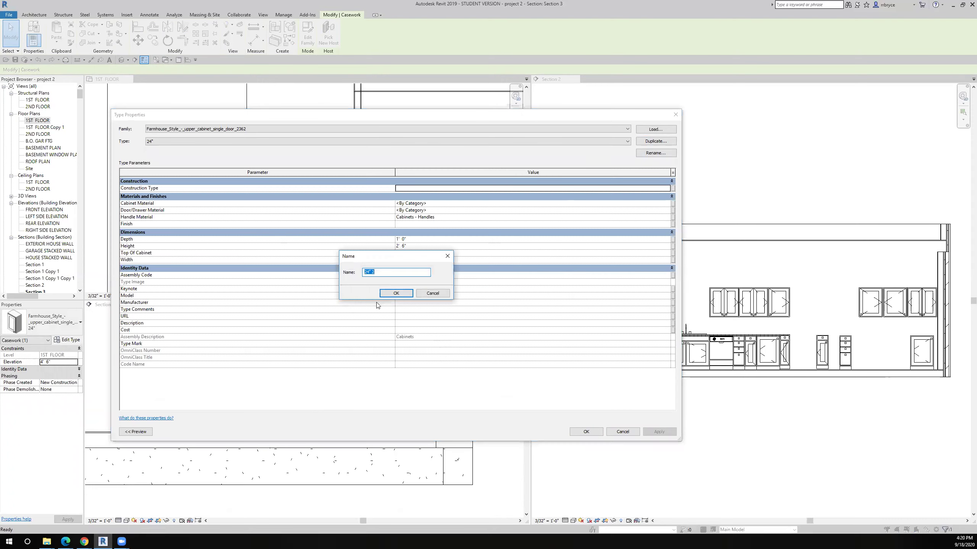
text(1' - 9 87/256")
click(390, 294)
click(408, 259)
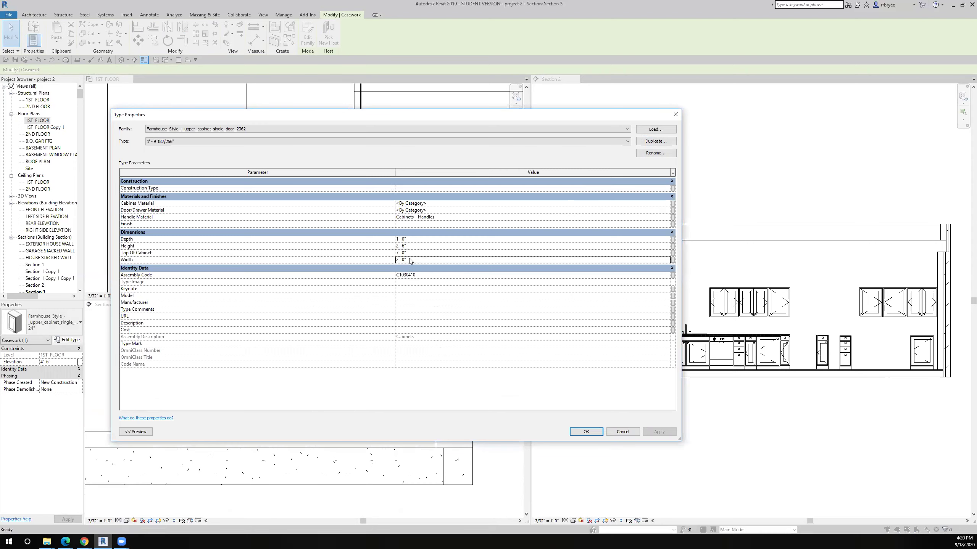
drag(408, 258, 380, 252)
text(1' - 9 187/256")
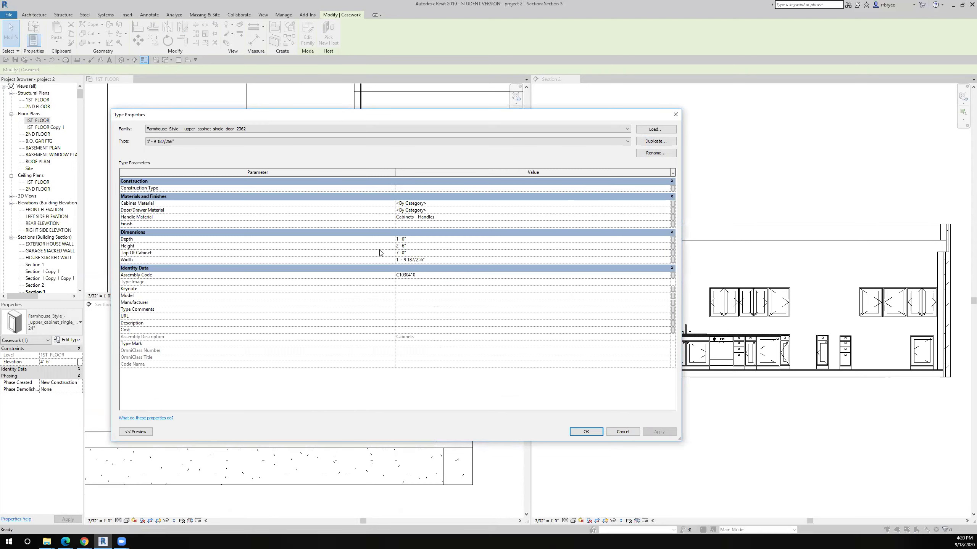
click(583, 431)
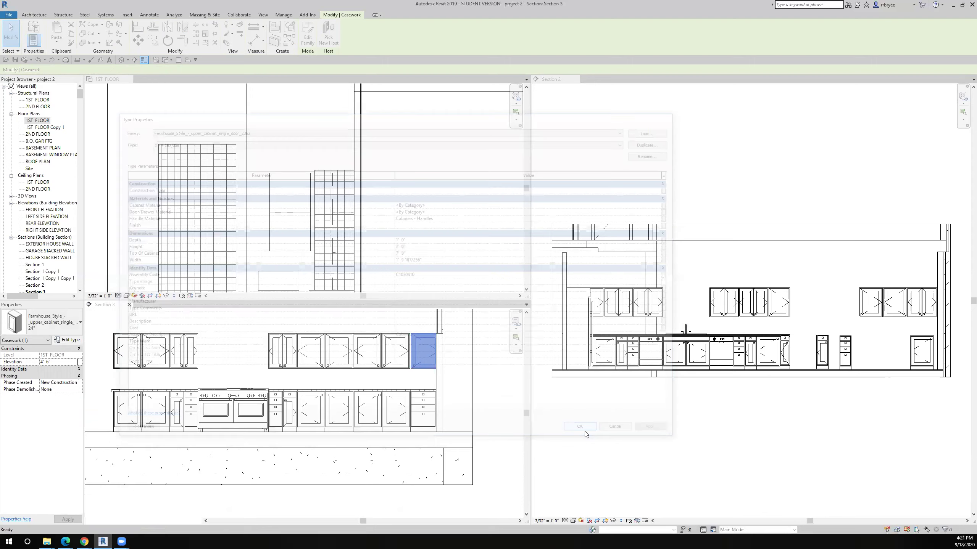
click(579, 430)
Pick a cabinet edge with Align in Section 3, then cancel the alignment
scroll(422, 352, up, 4)
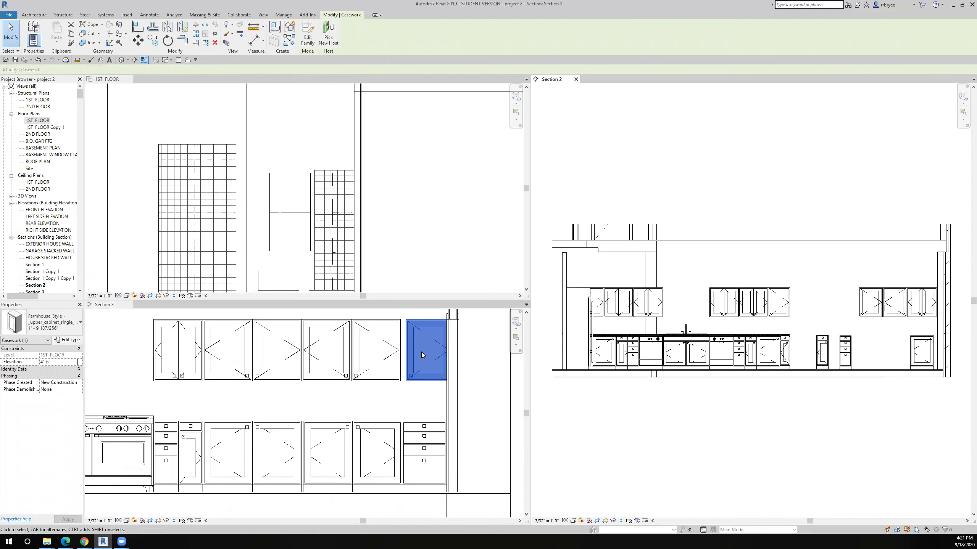
click(138, 26)
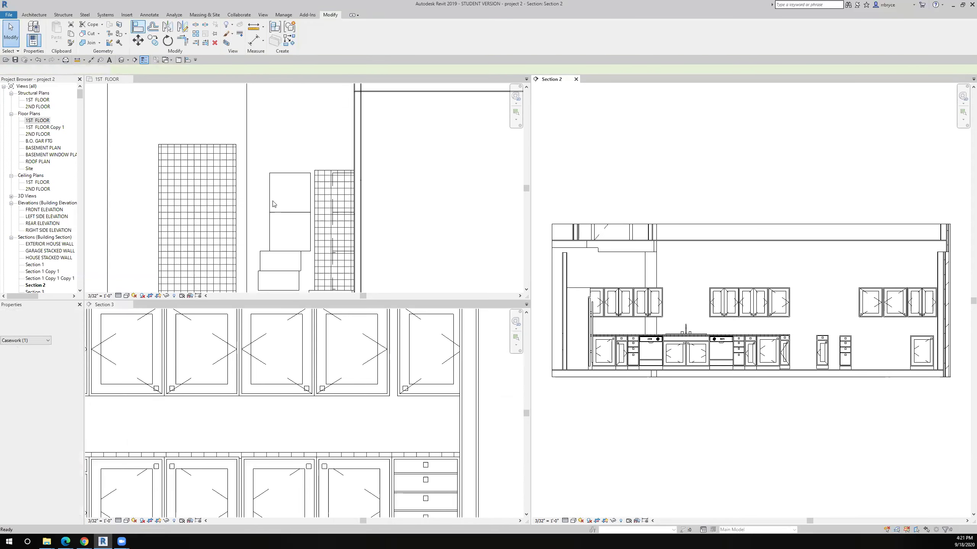
click(391, 371)
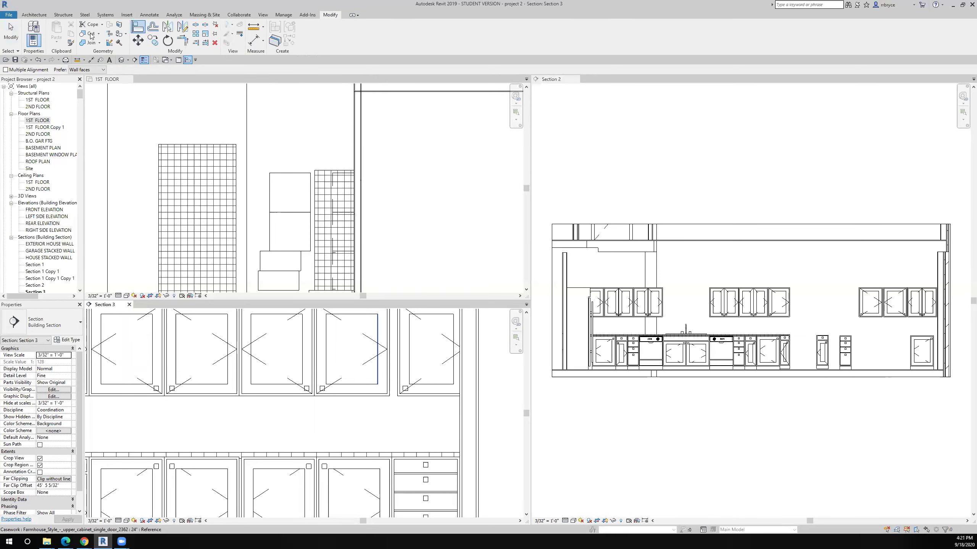
click(389, 373)
scroll(394, 381, down, 5)
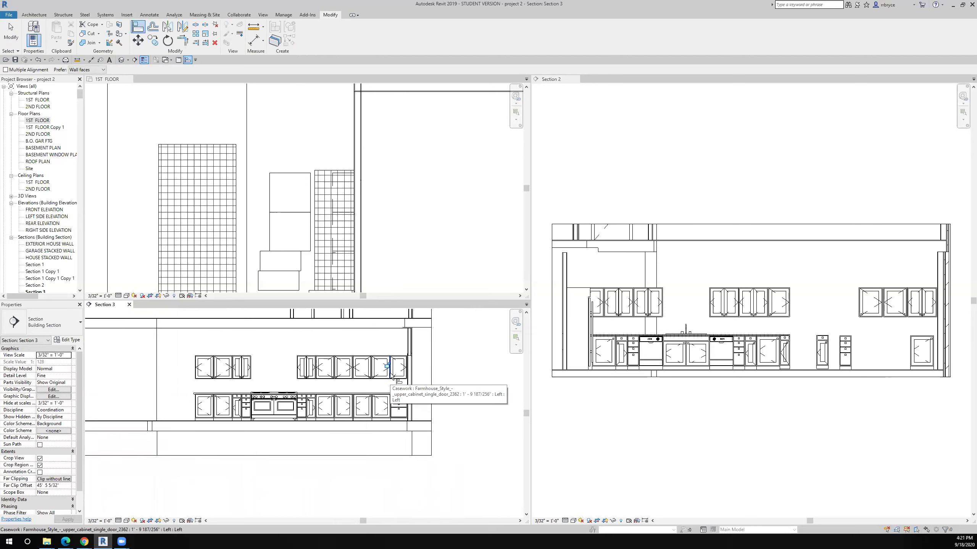
key(Escape)
key(Escape)
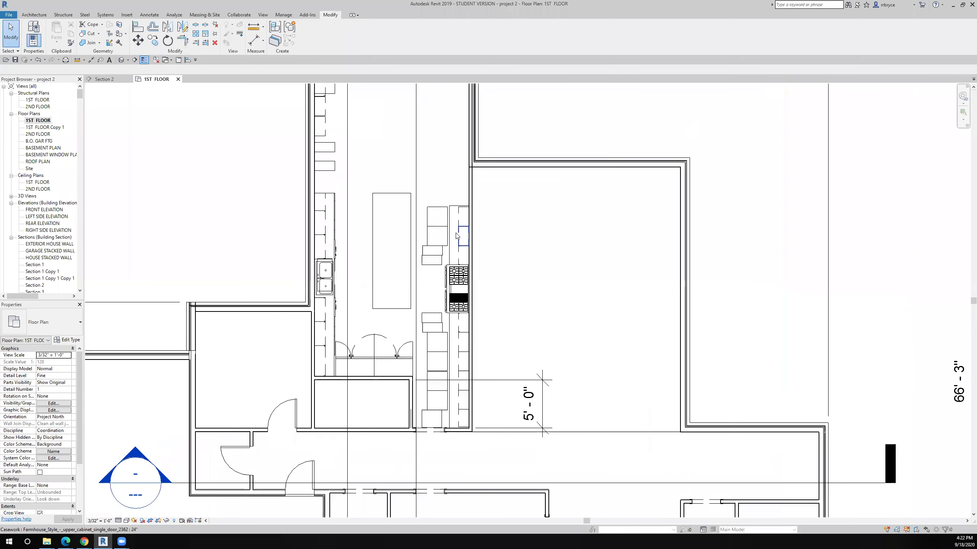
Align the first upper and base cabinet backs to the stove wall's face
scroll(456, 235, up, 3)
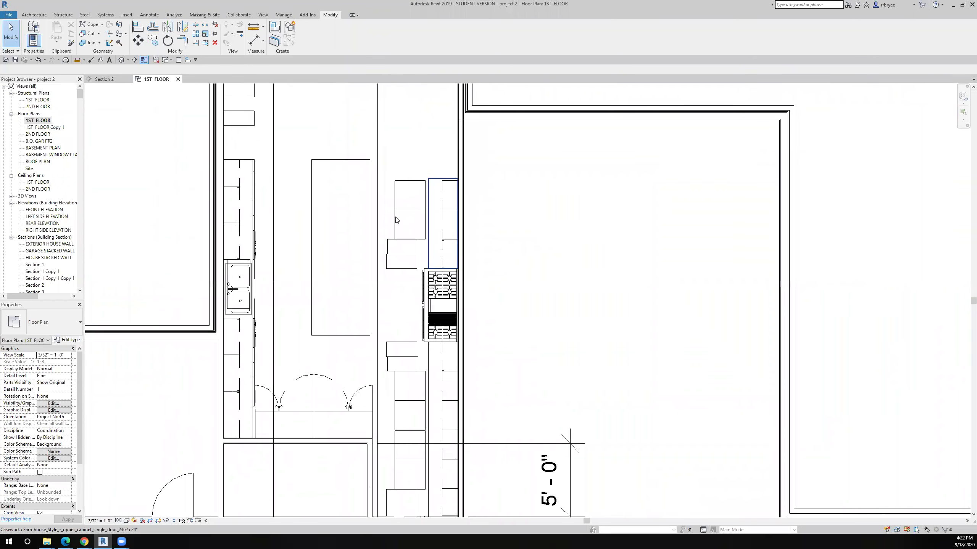
click(138, 28)
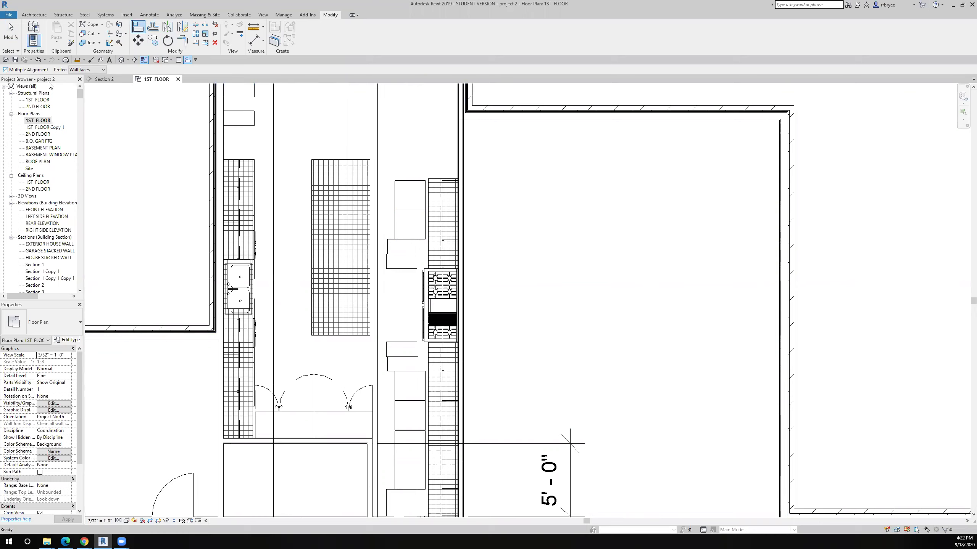
scroll(448, 170, up, 3)
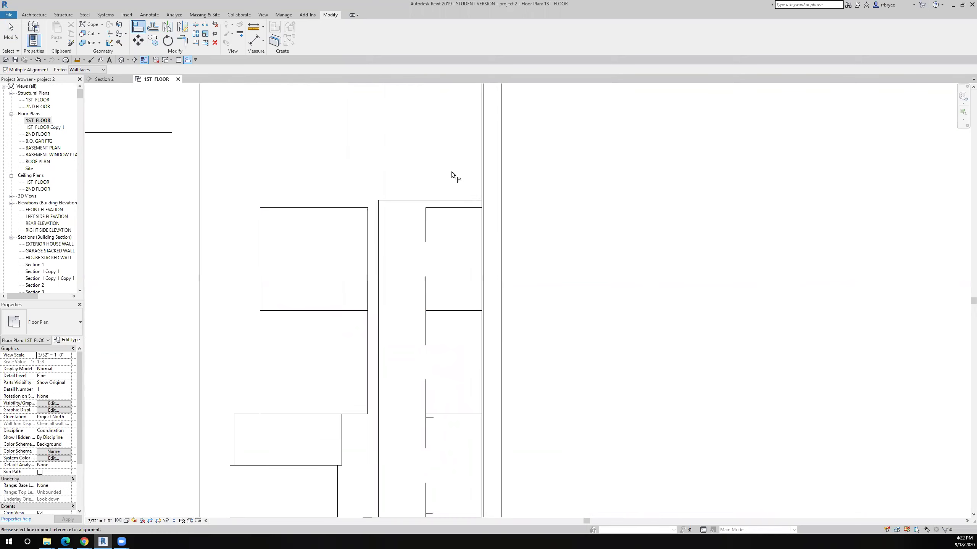
click(481, 181)
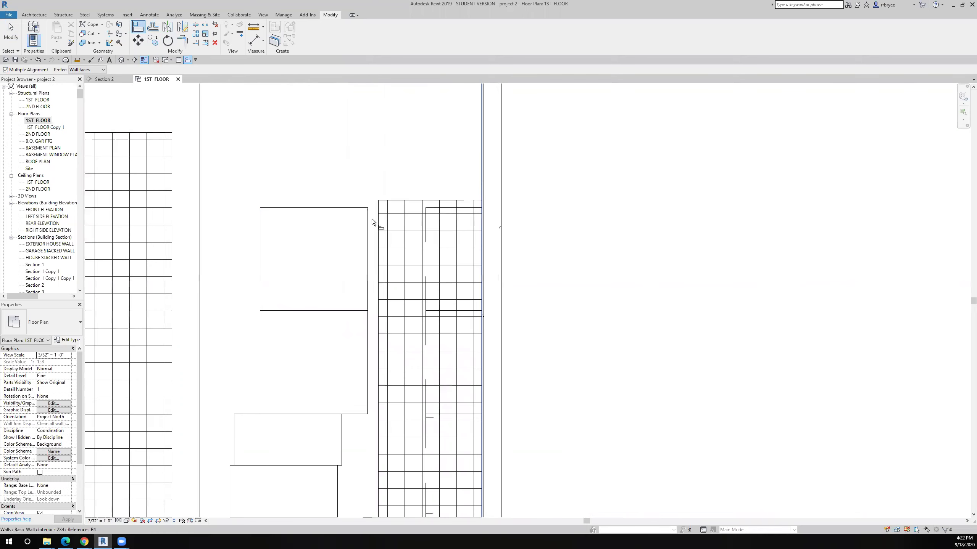
ctrl+click(375, 323)
click(364, 353)
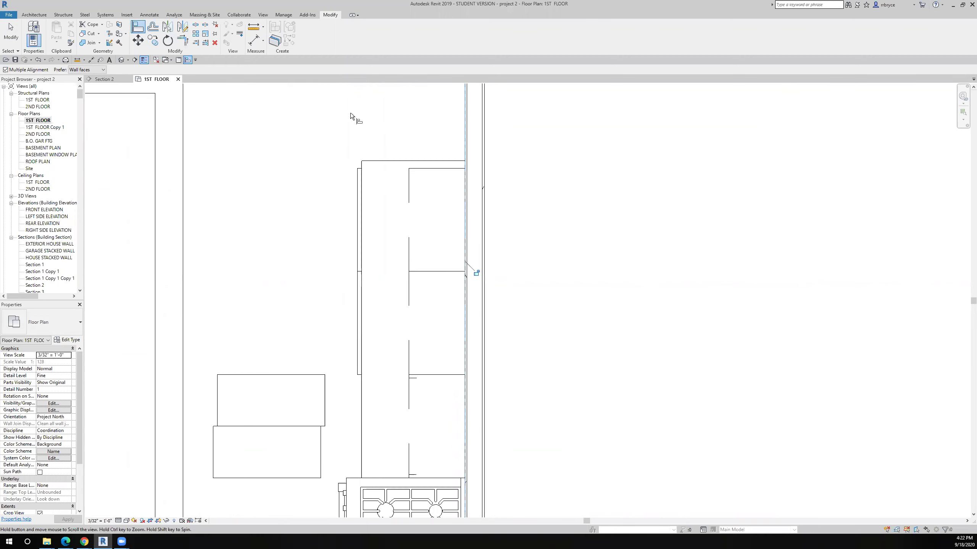
Align the remaining upper and base cabinet backs along the counter to the same wall face
middle_drag(350, 113, 340, 141)
click(341, 189)
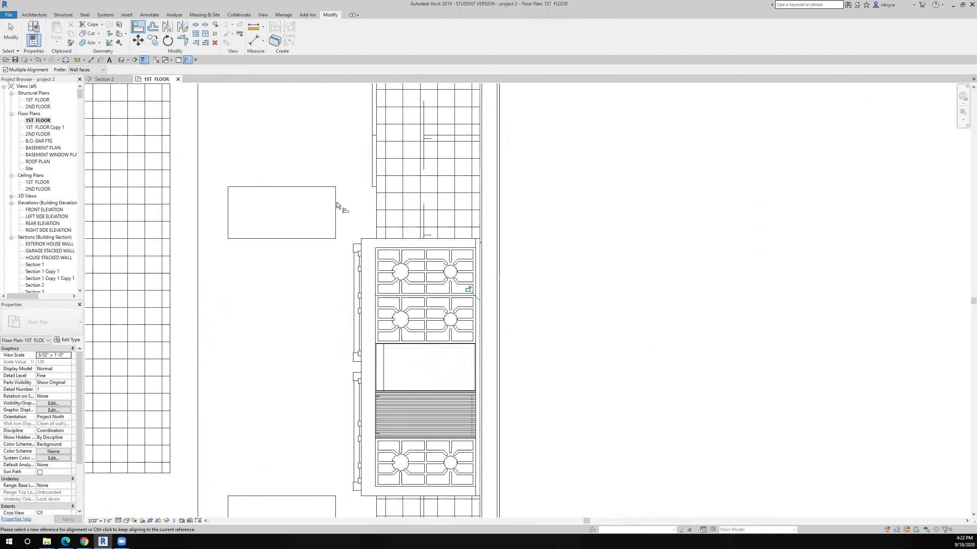
middle_drag(328, 424, 350, 156)
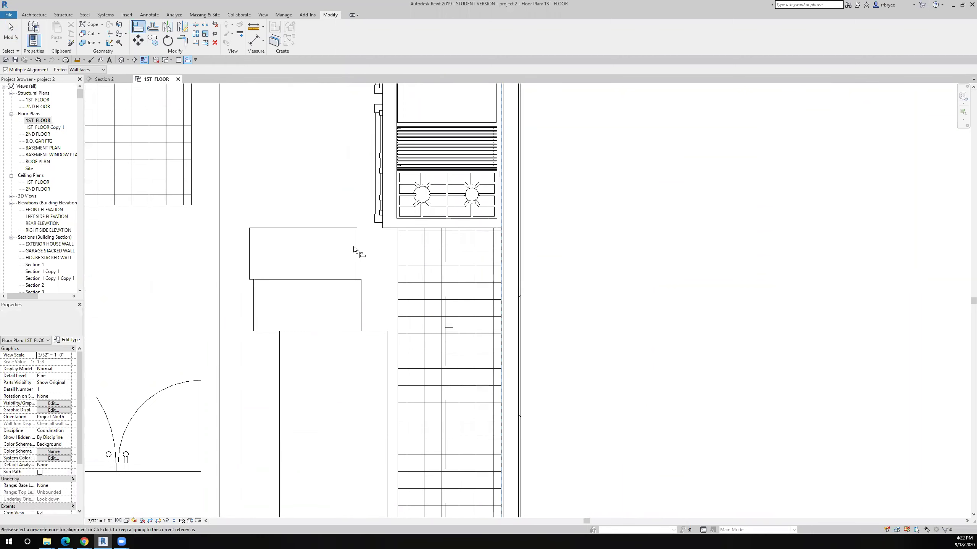
click(356, 247)
click(362, 296)
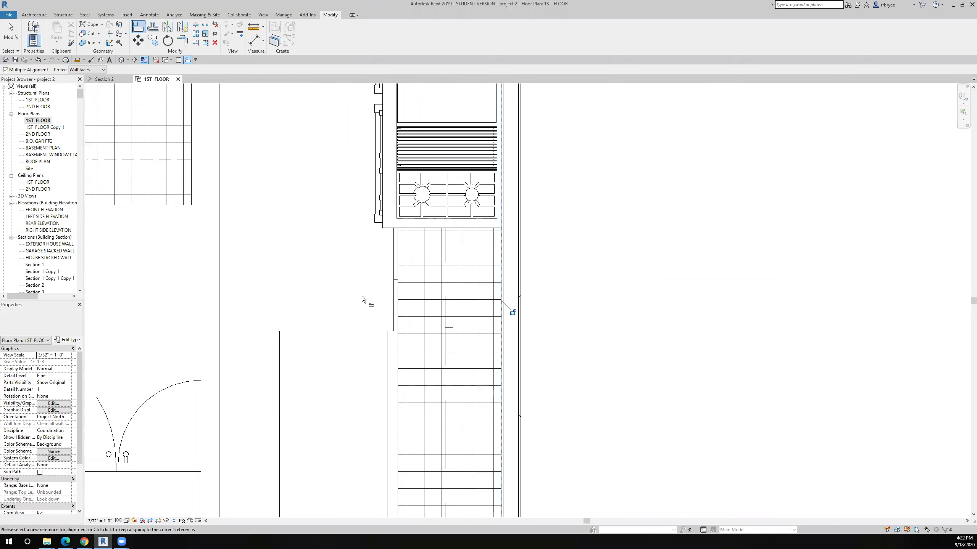
middle_drag(387, 401, 363, 210)
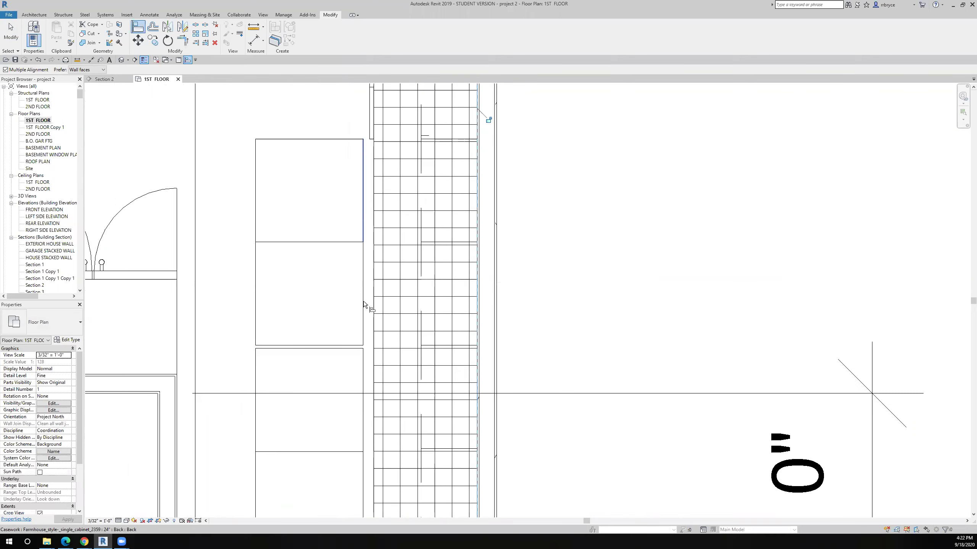
middle_drag(330, 316, 347, 193)
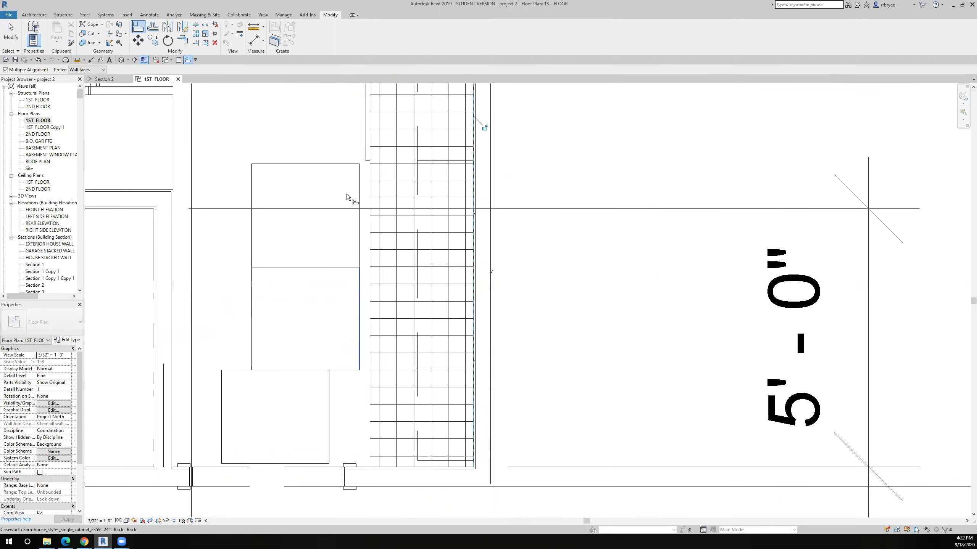
click(359, 190)
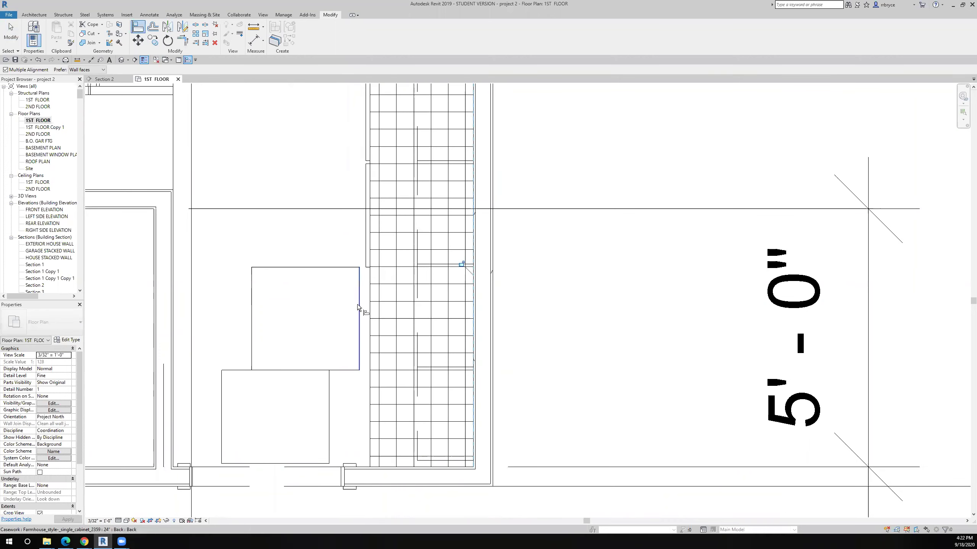
click(358, 304)
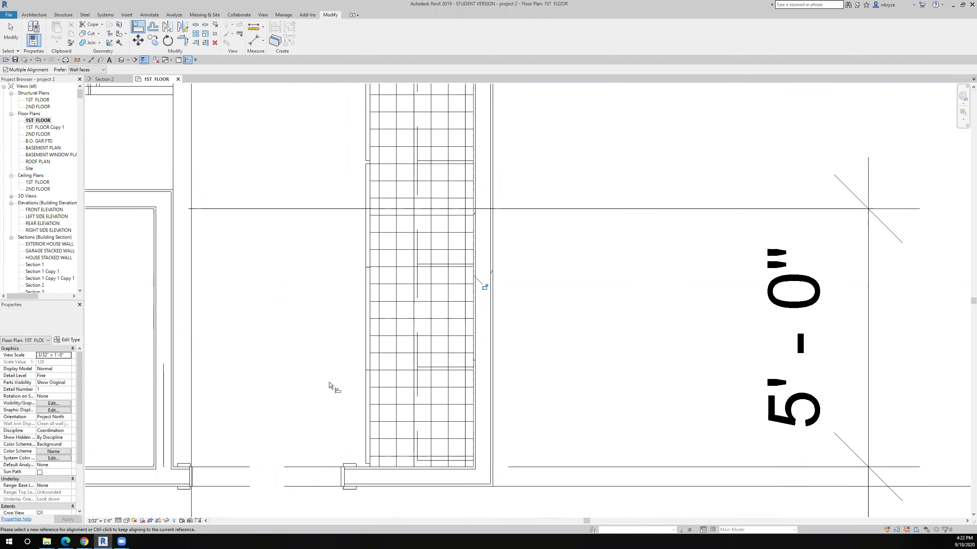
Place a camera with its eye in the kitchen's top corner, aimed down the kitchen, creating 3D View 14
scroll(340, 300, down, 8)
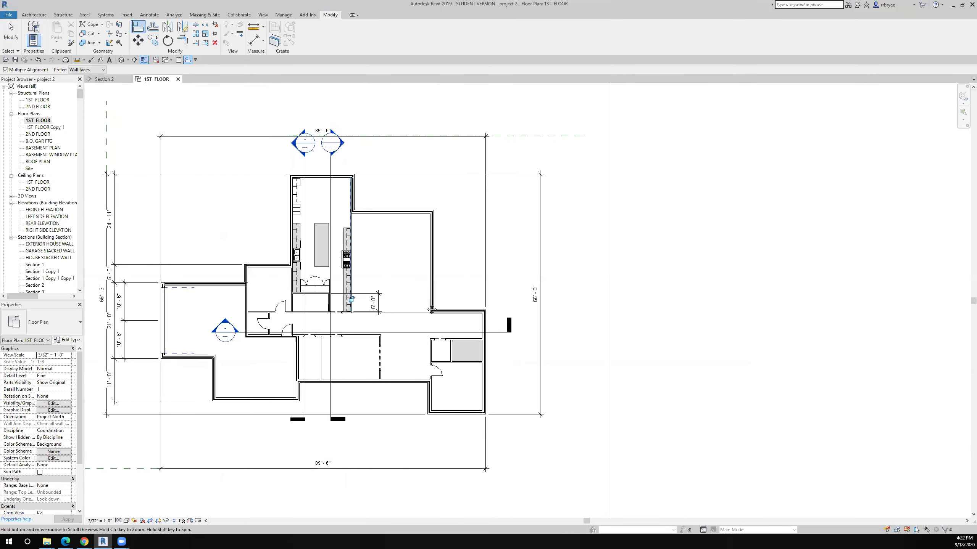
scroll(407, 224, up, 3)
scroll(407, 224, up, 2)
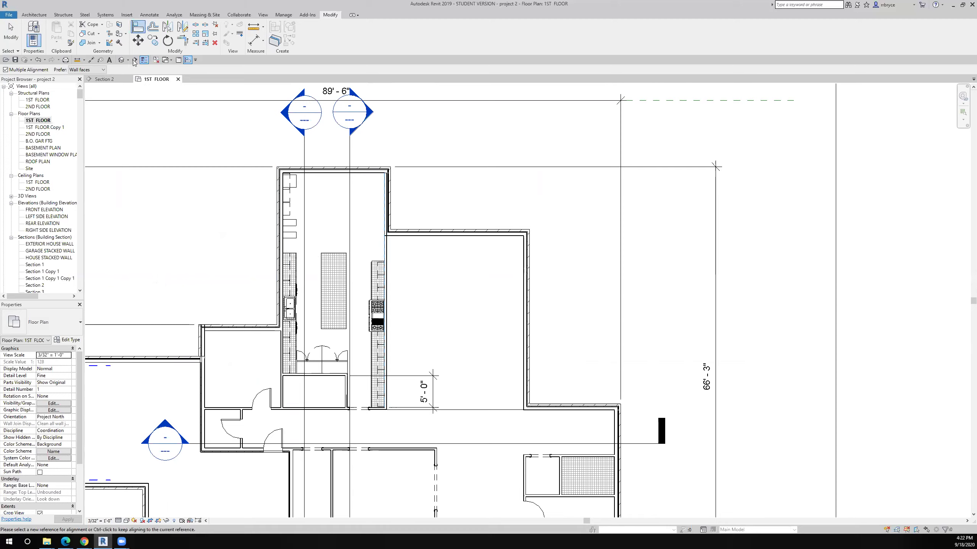
click(129, 60)
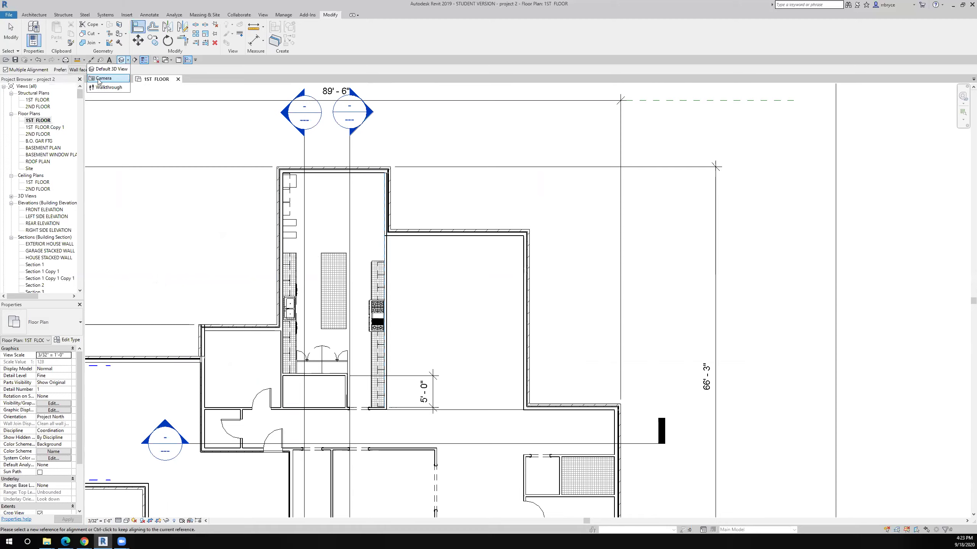
key(Escape)
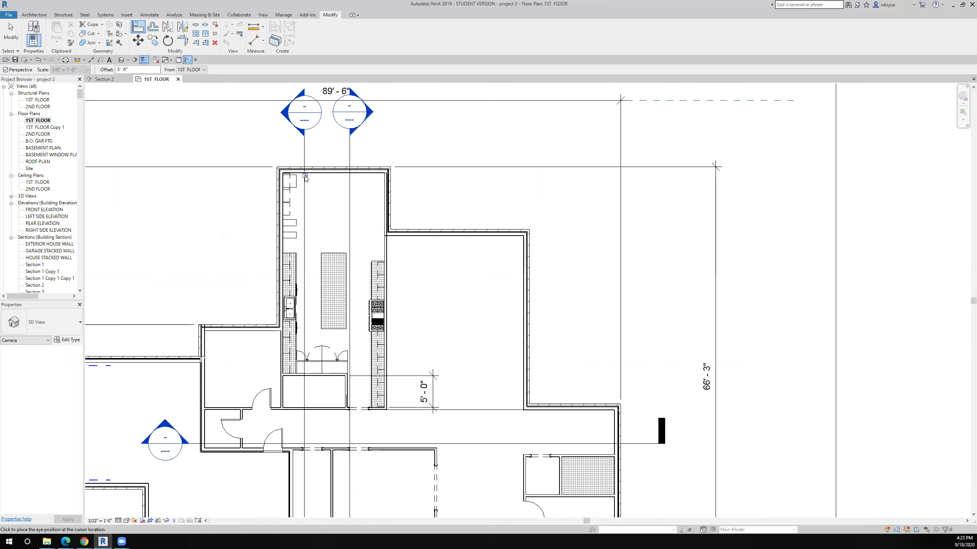
click(300, 176)
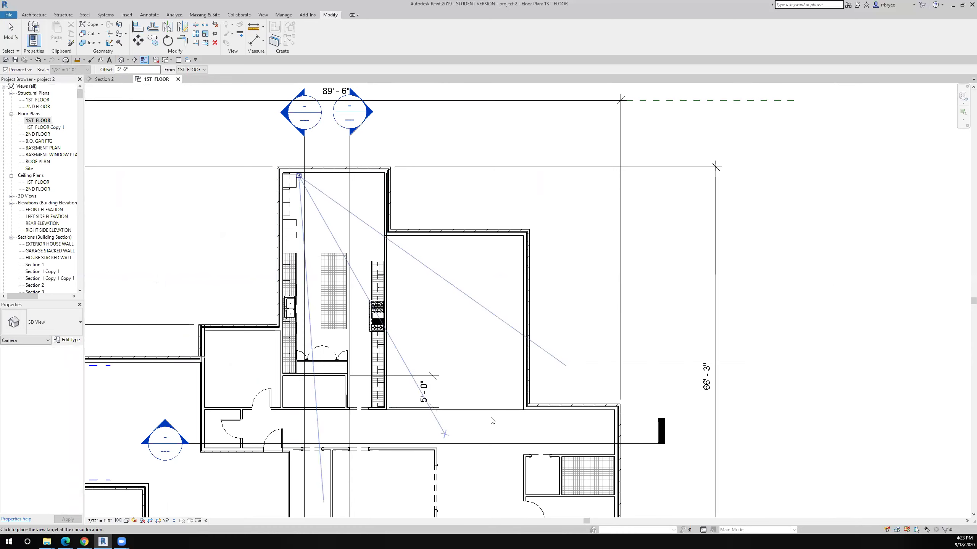
click(507, 331)
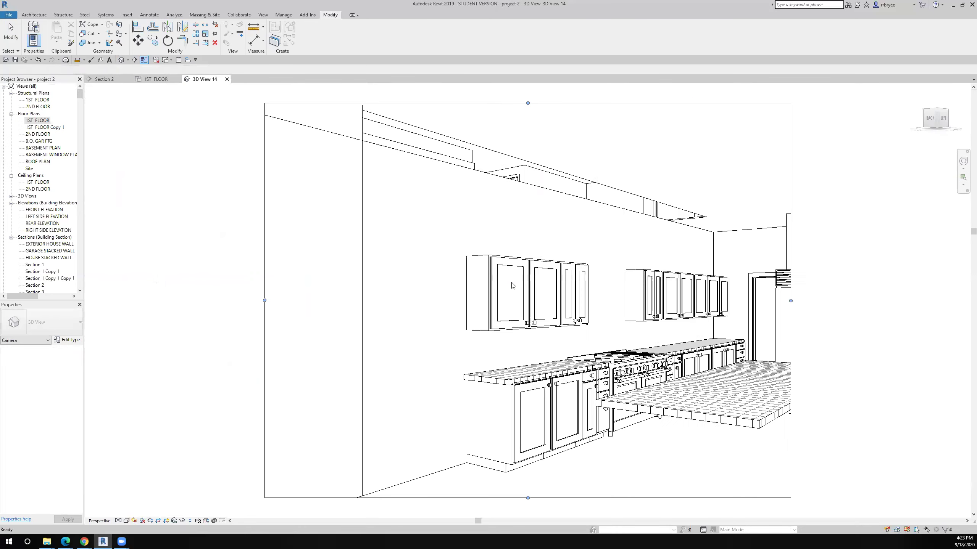
Trim the left side of the camera crop region, then zoom to fit the cropped perspective
scroll(511, 285, down, 3)
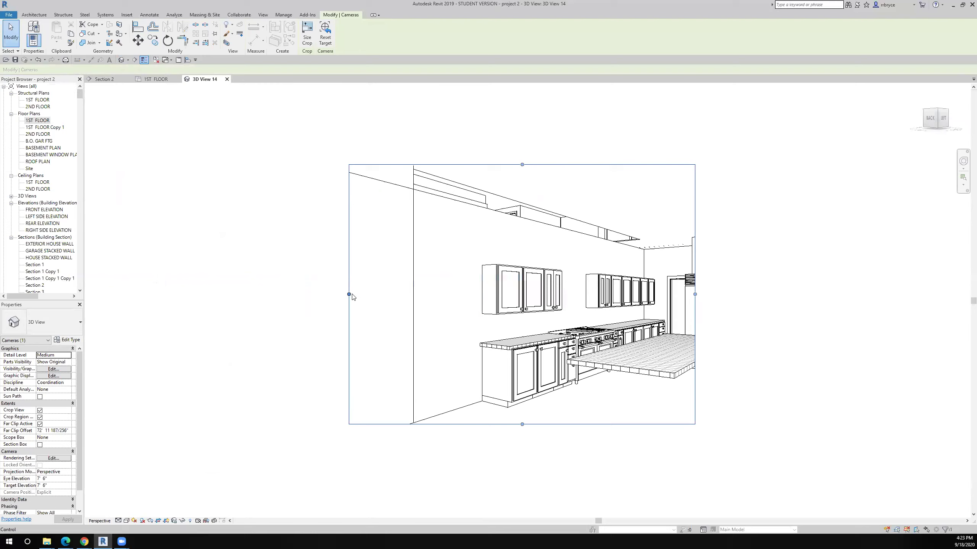
drag(355, 296, 449, 342)
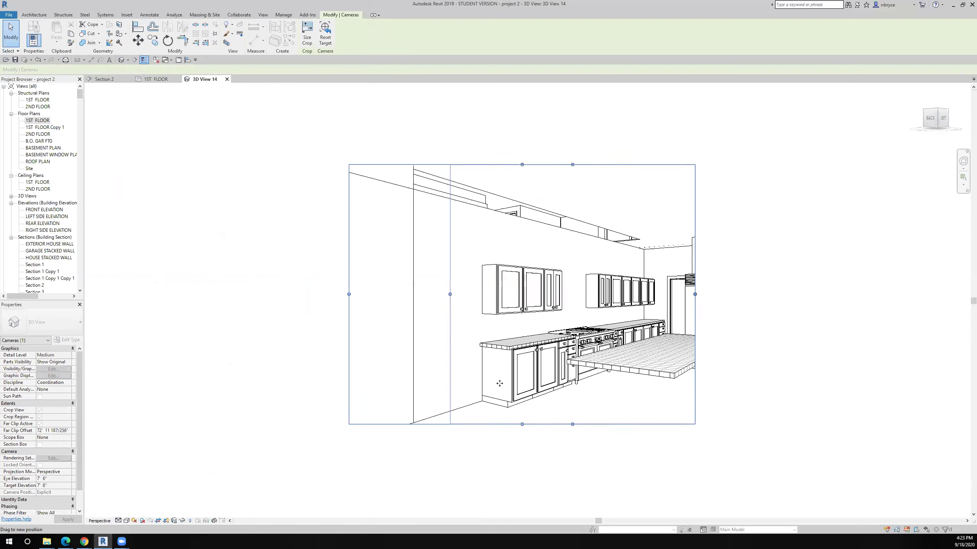
click(822, 308)
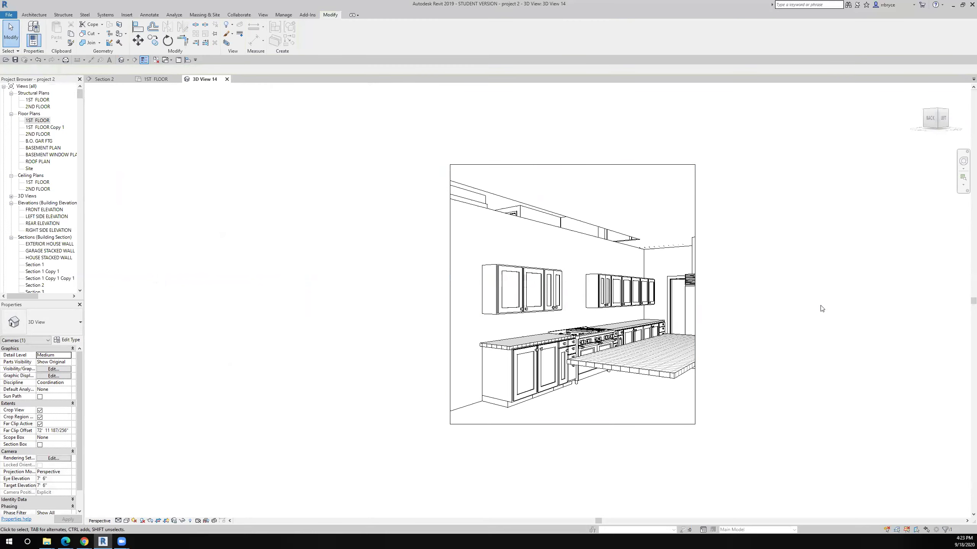
key(a)
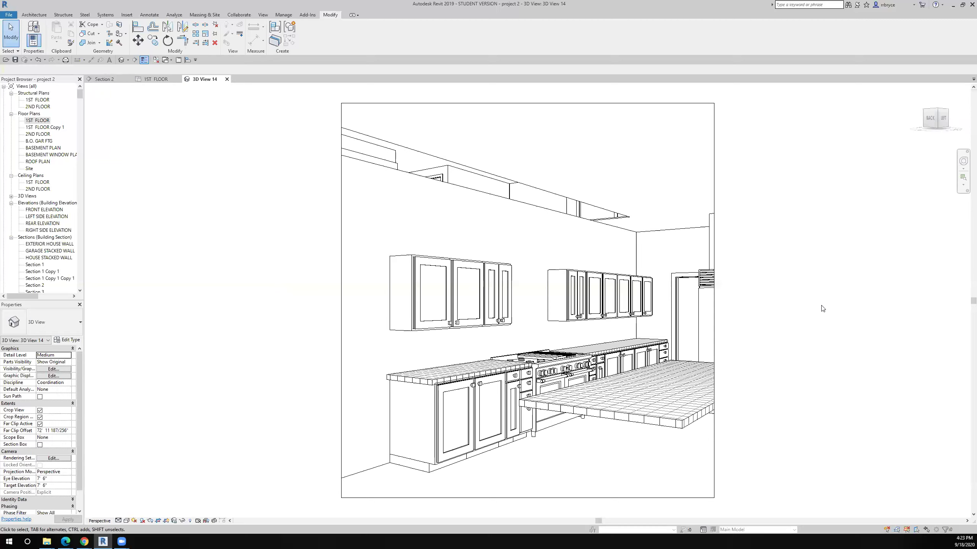